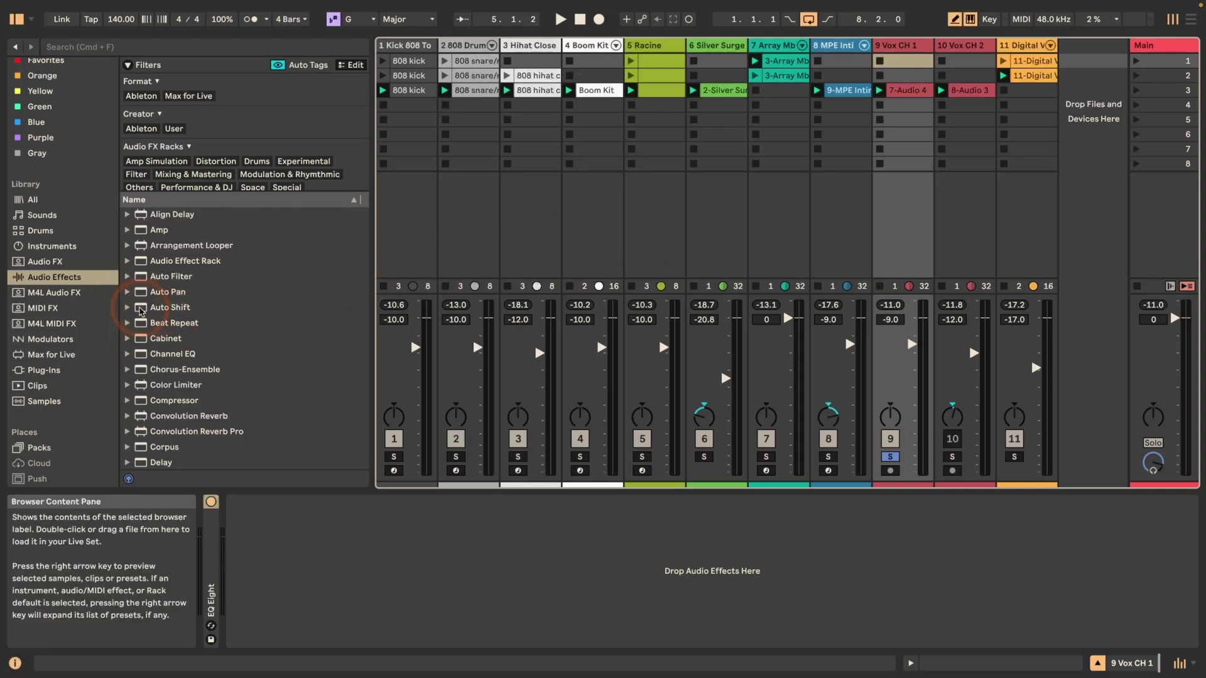
Load the Auto Shift audio effect onto the 9 Vox CH 1 track and switch the device off
double_click(140, 307)
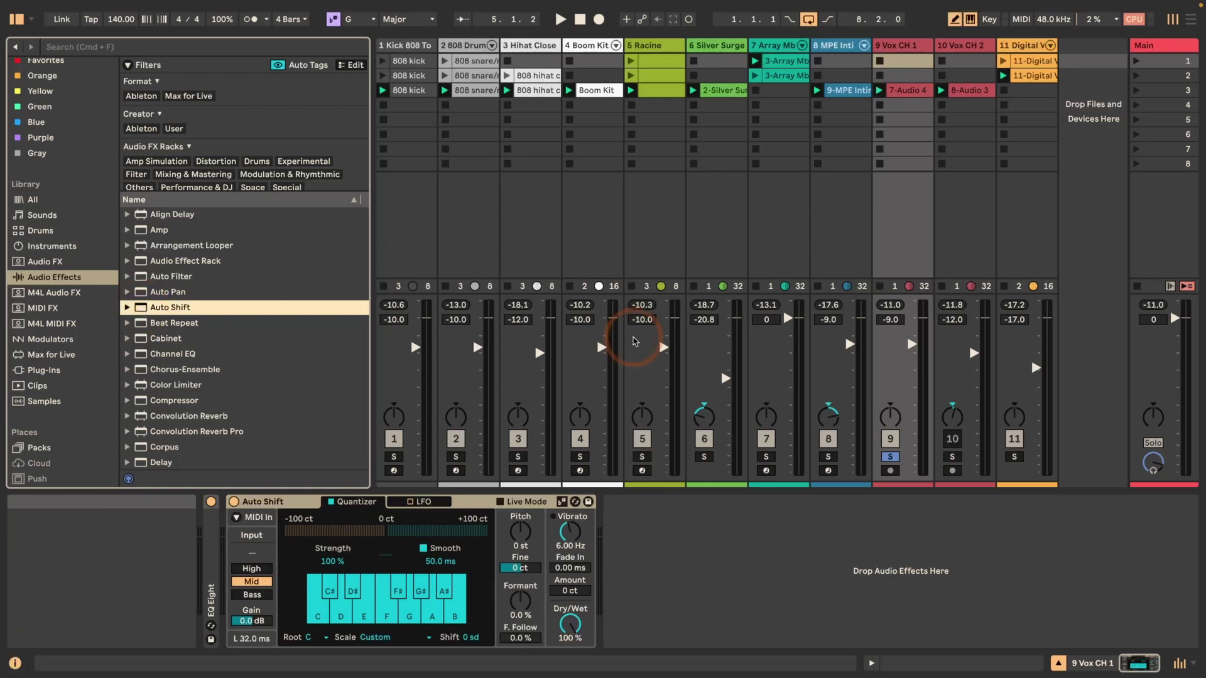
click(233, 502)
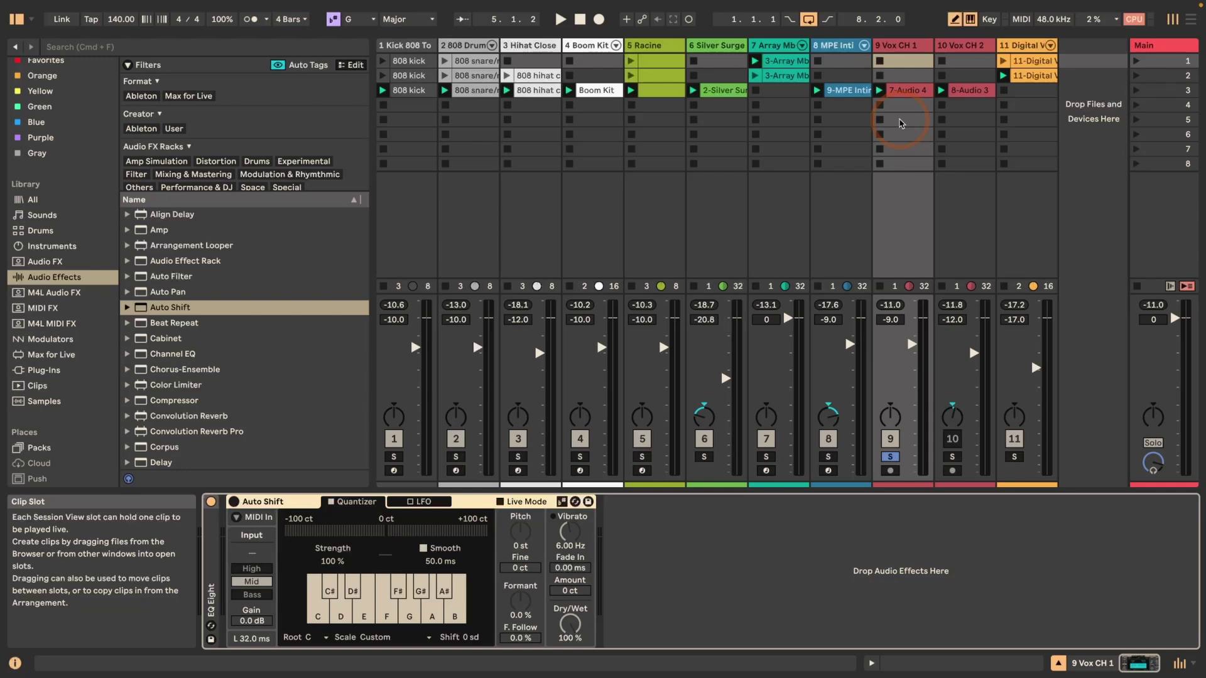
Go to the Arrangement View and play the Vox CH 1 vocal clip with Auto Shift bypassed
key(Tab)
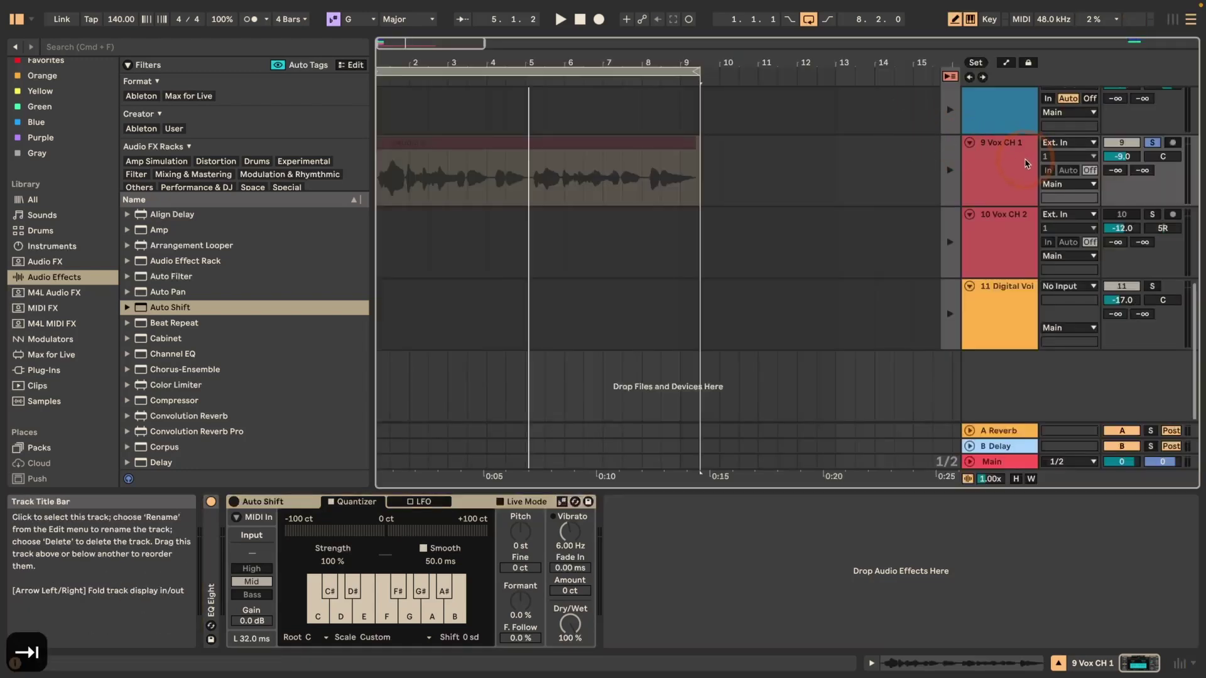
click(942, 178)
key(space)
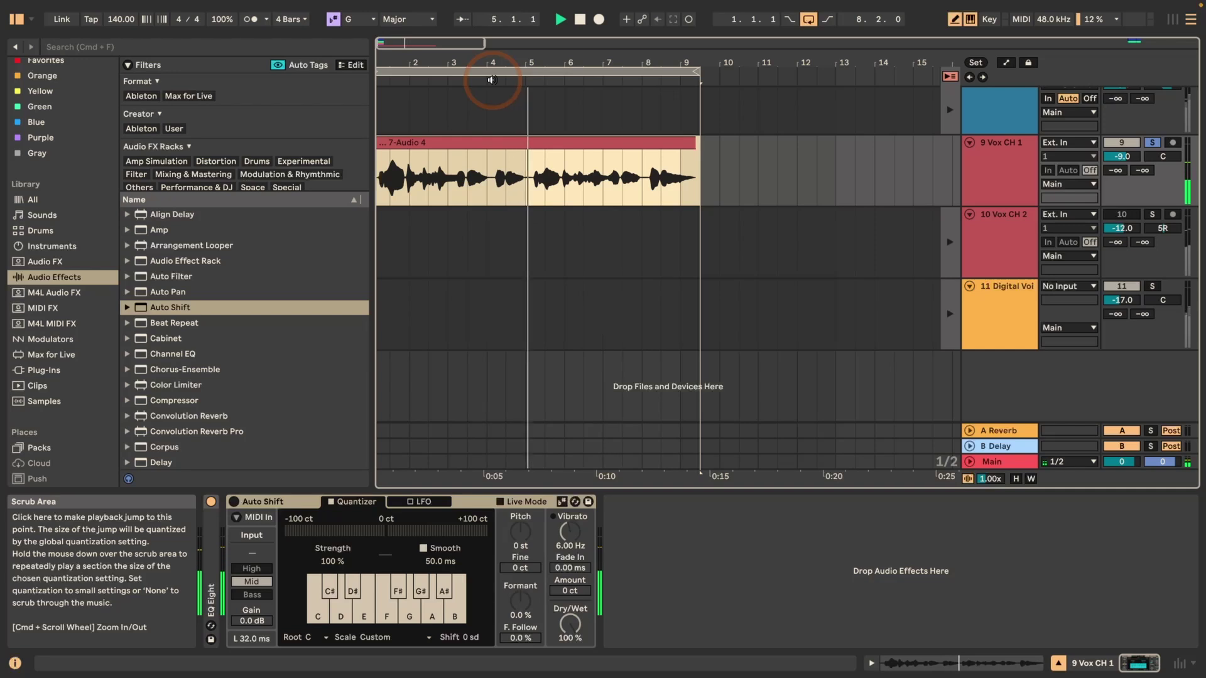
key(space)
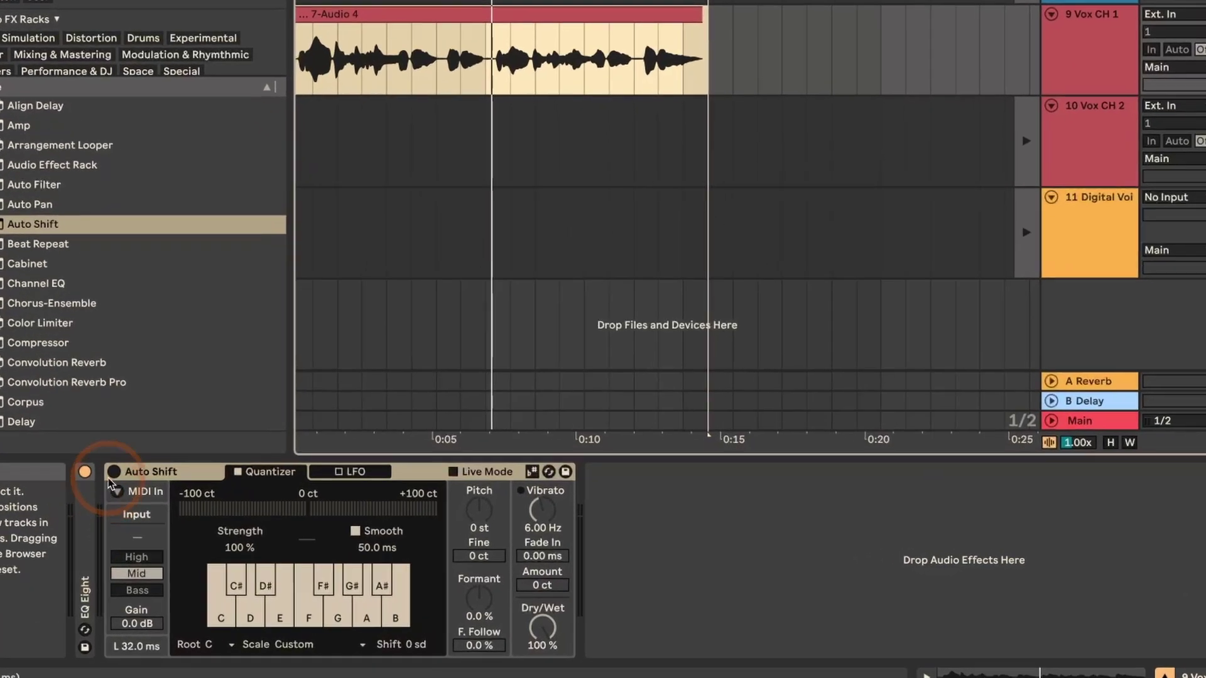
Activate Auto Shift and play the vocal through it with the default quantizer settings
click(234, 501)
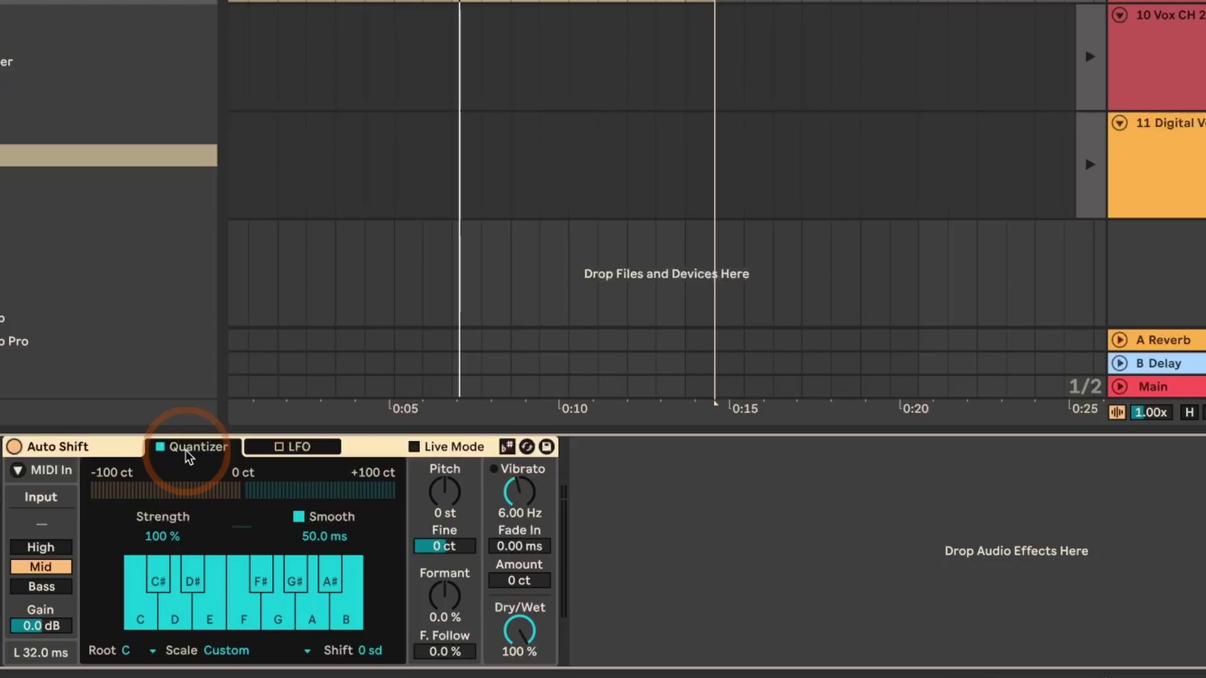
key(space)
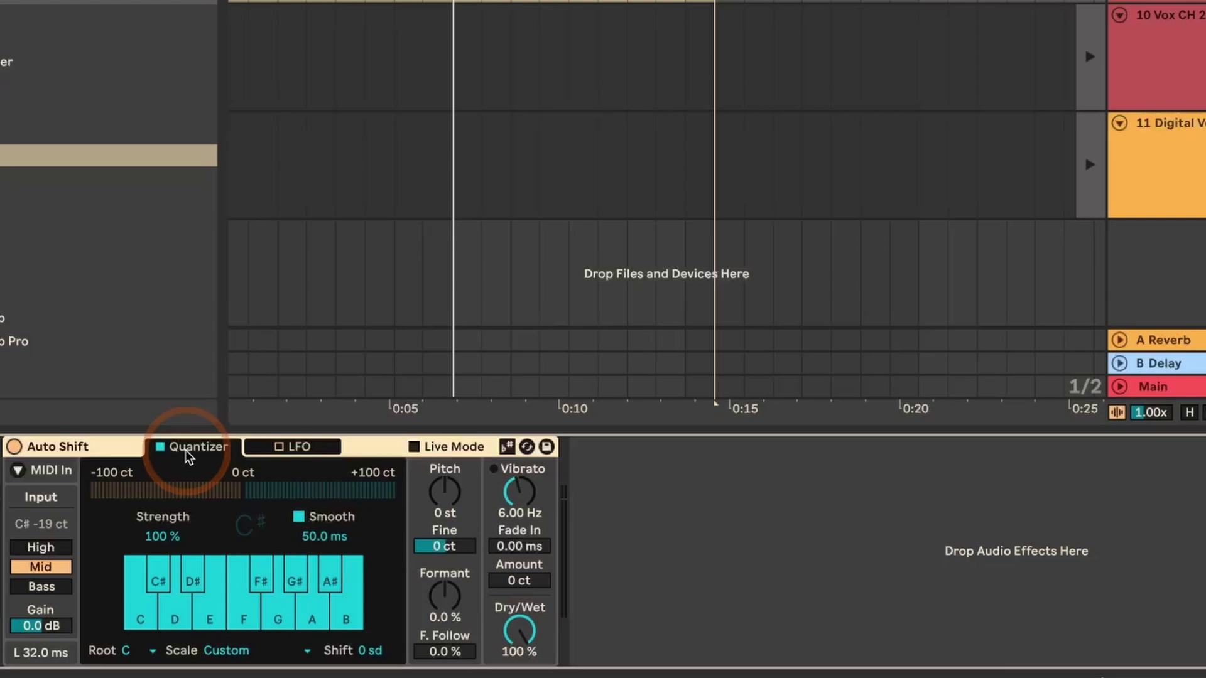
Set Auto Shift's input pitch range to High and play back the vocal with it
click(34, 549)
click(48, 549)
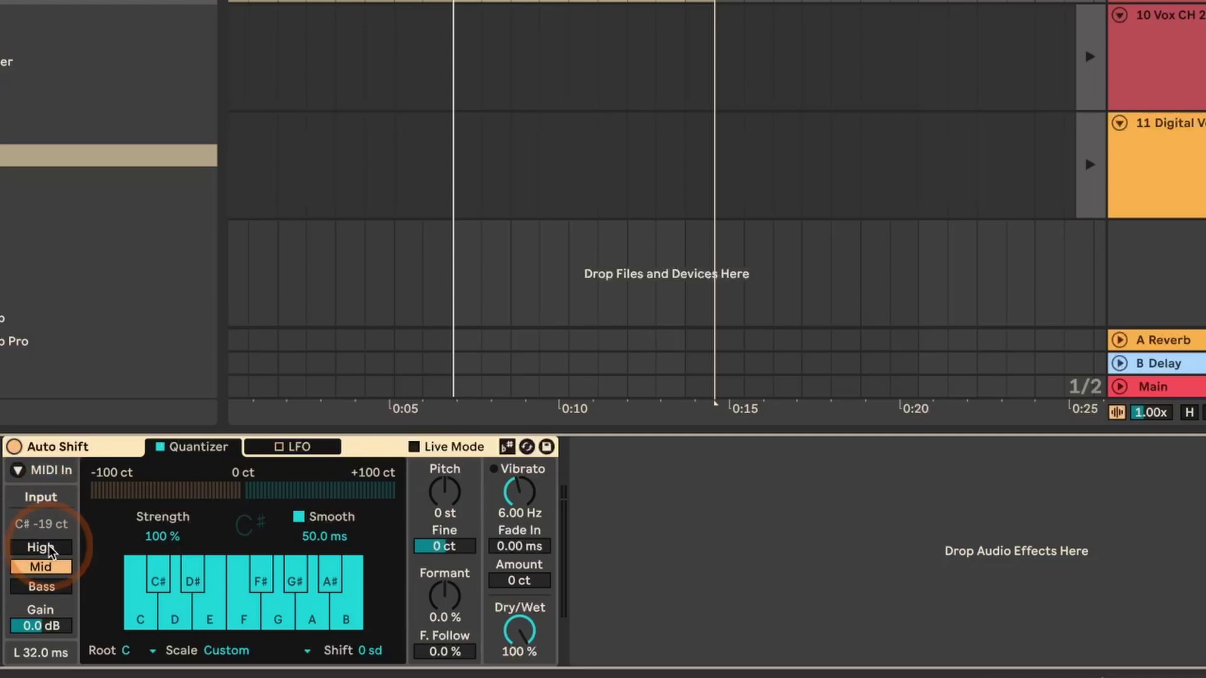
click(47, 568)
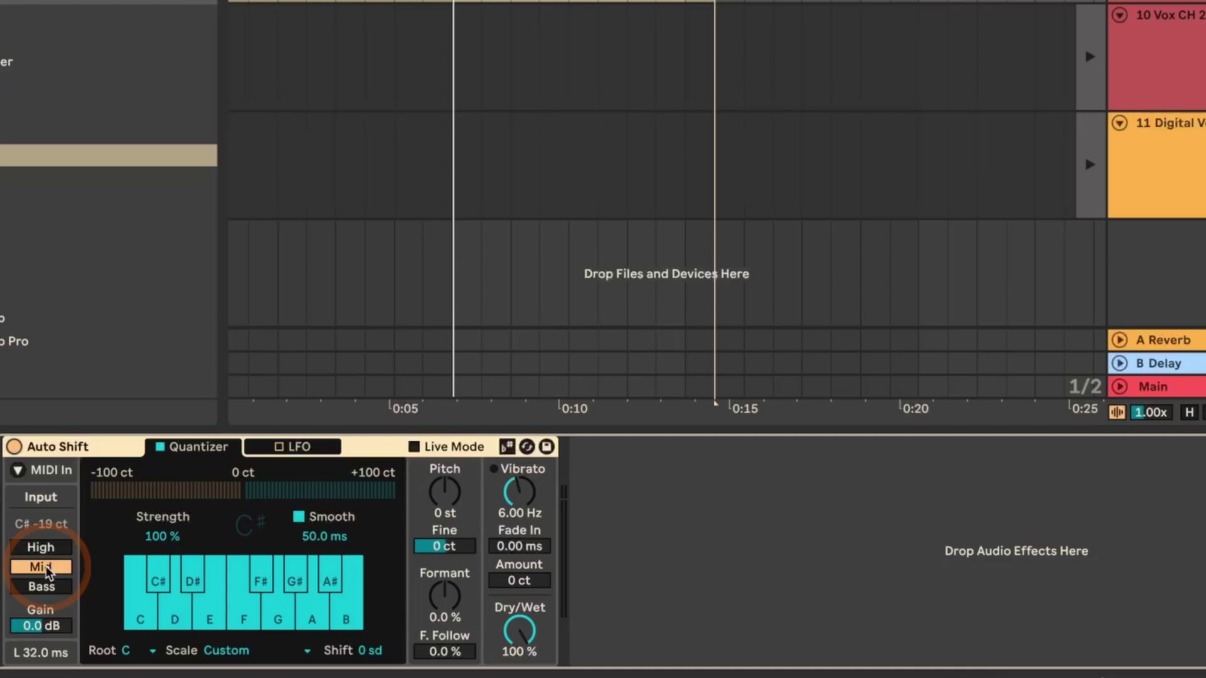
click(43, 587)
click(42, 549)
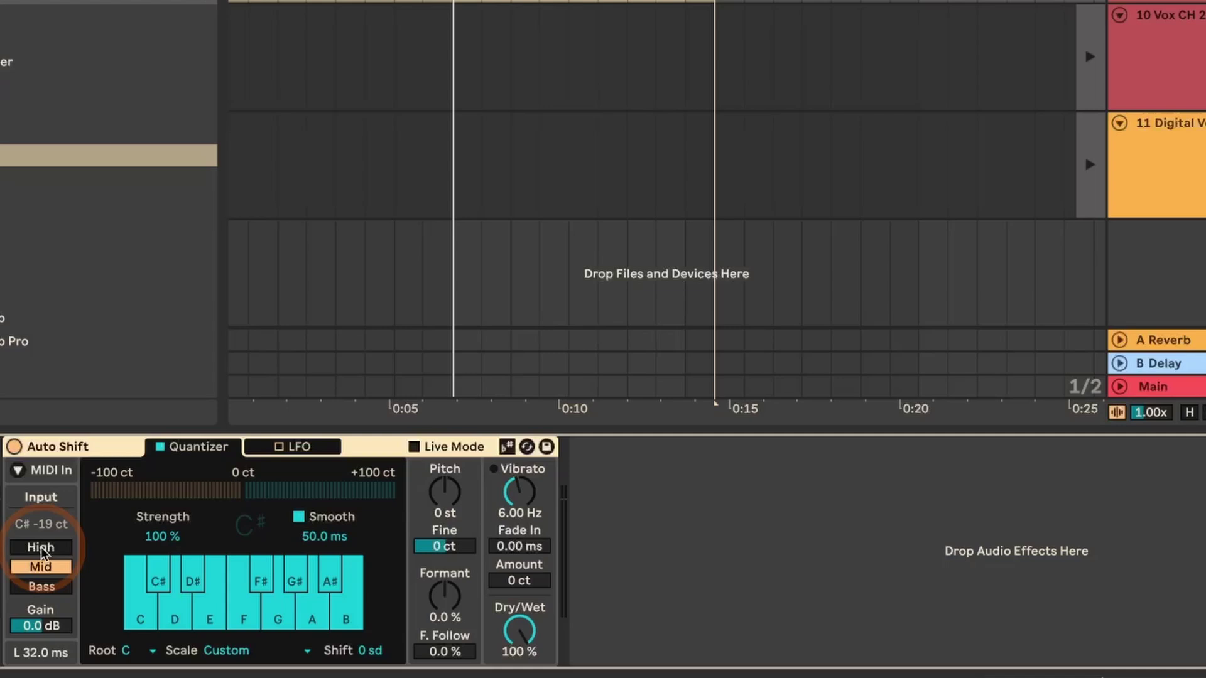
click(41, 549)
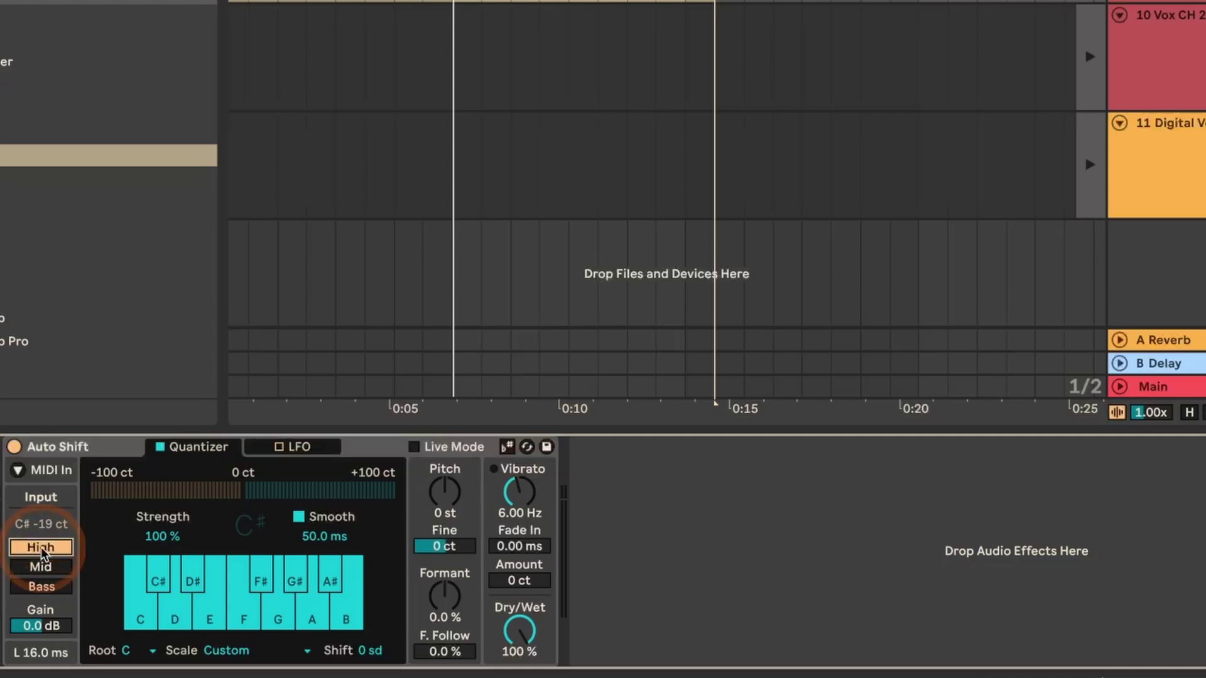
key(space)
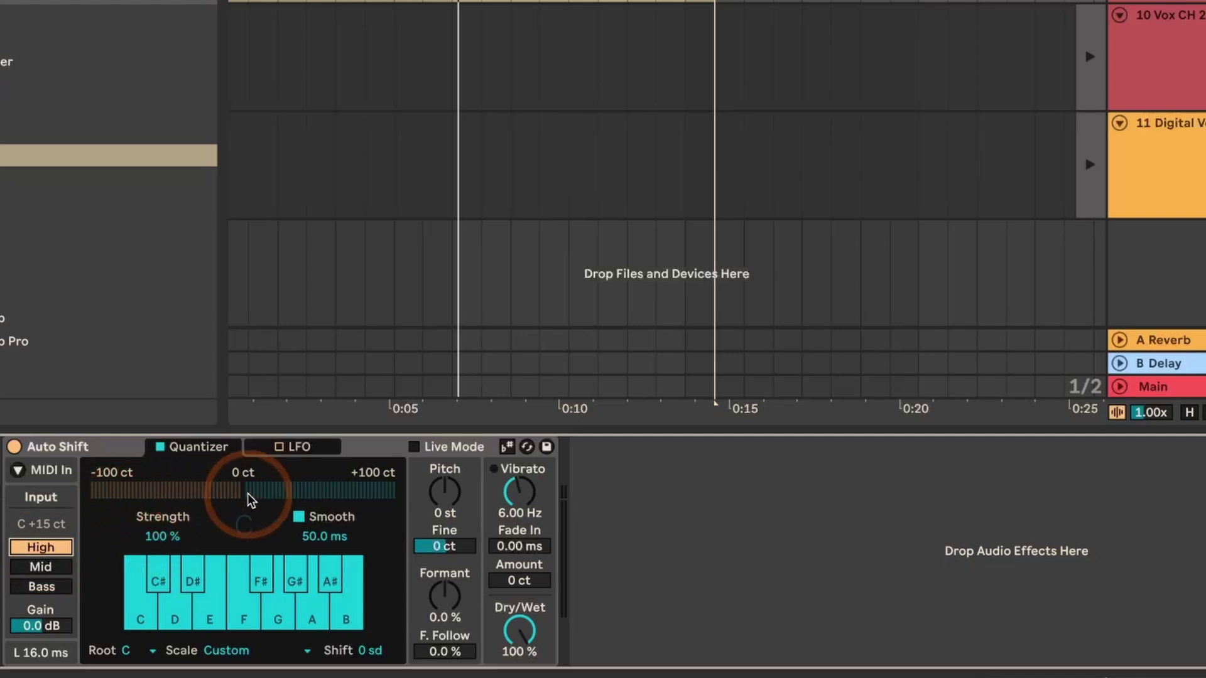
key(space)
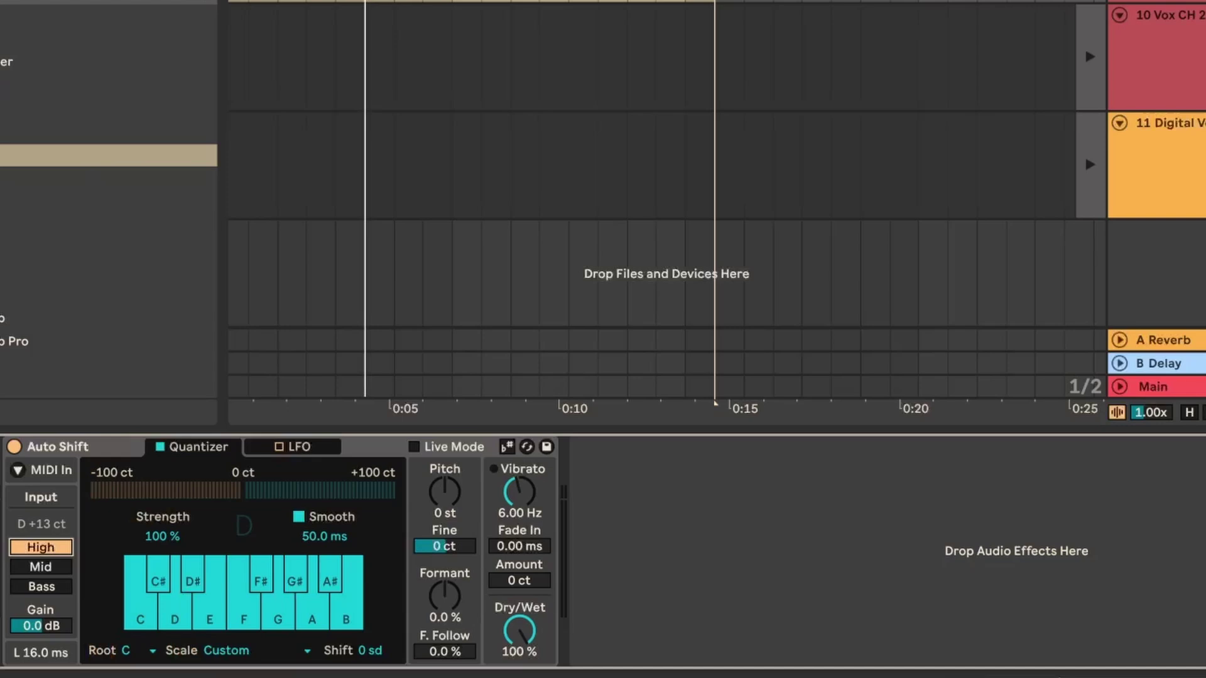
Set the quantizer's root note to G and its scale to Major
click(143, 385)
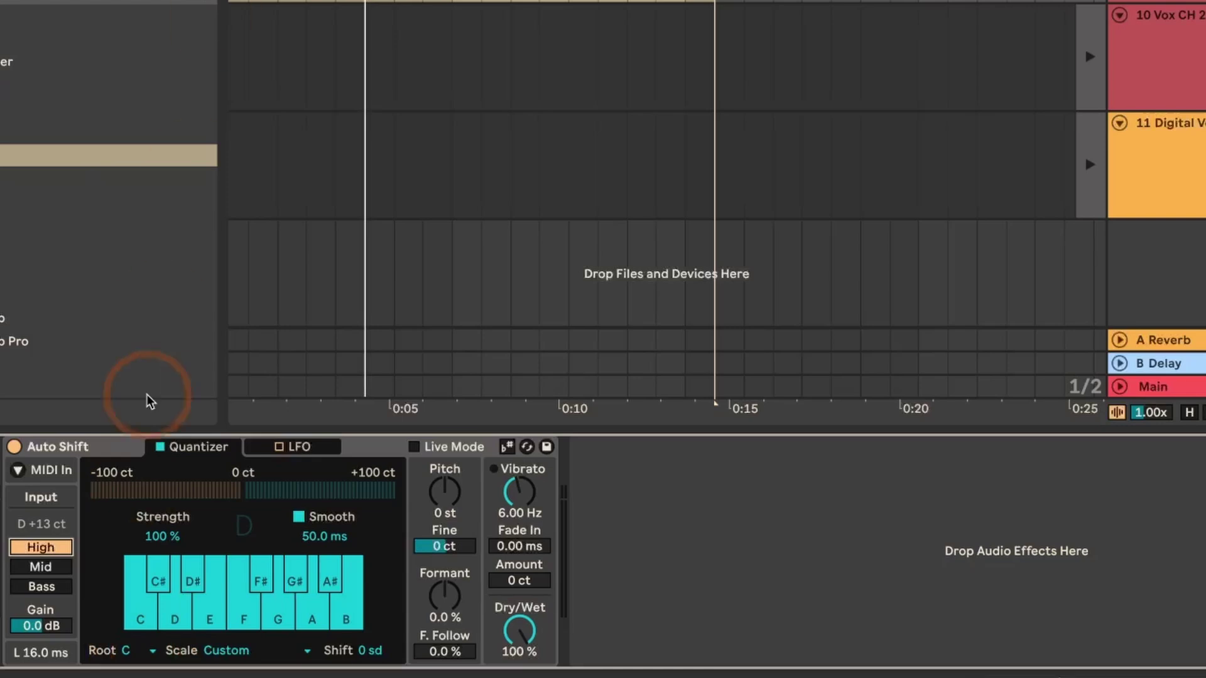
click(127, 653)
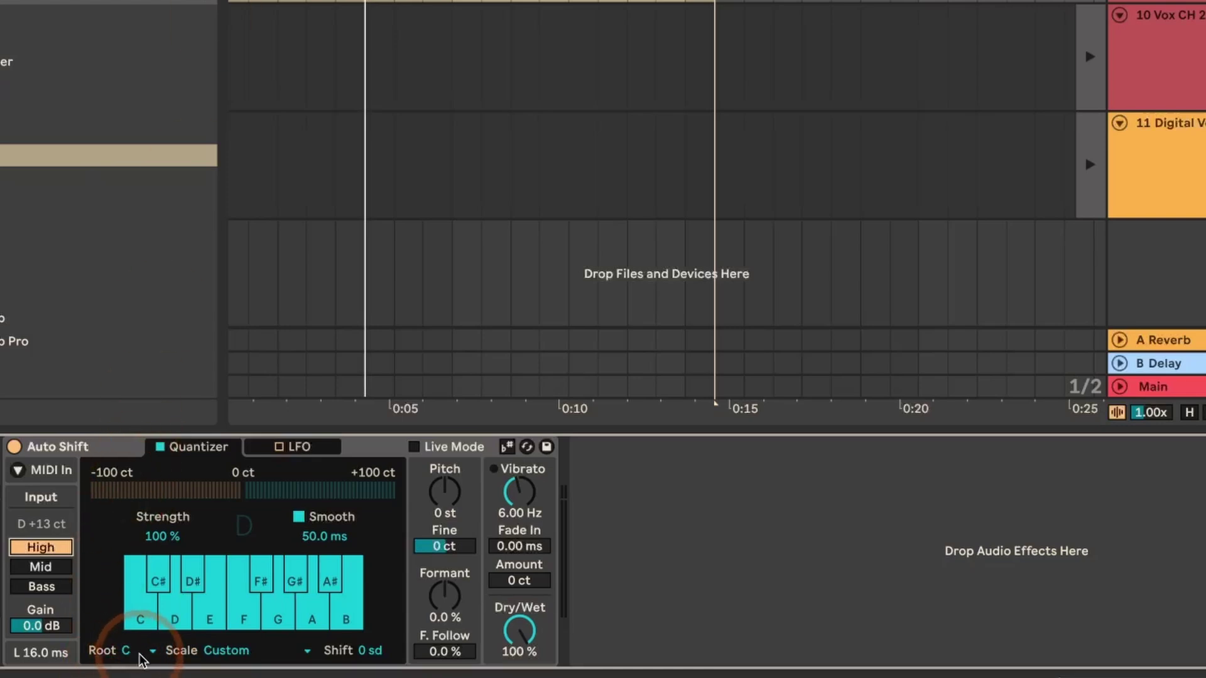
click(242, 651)
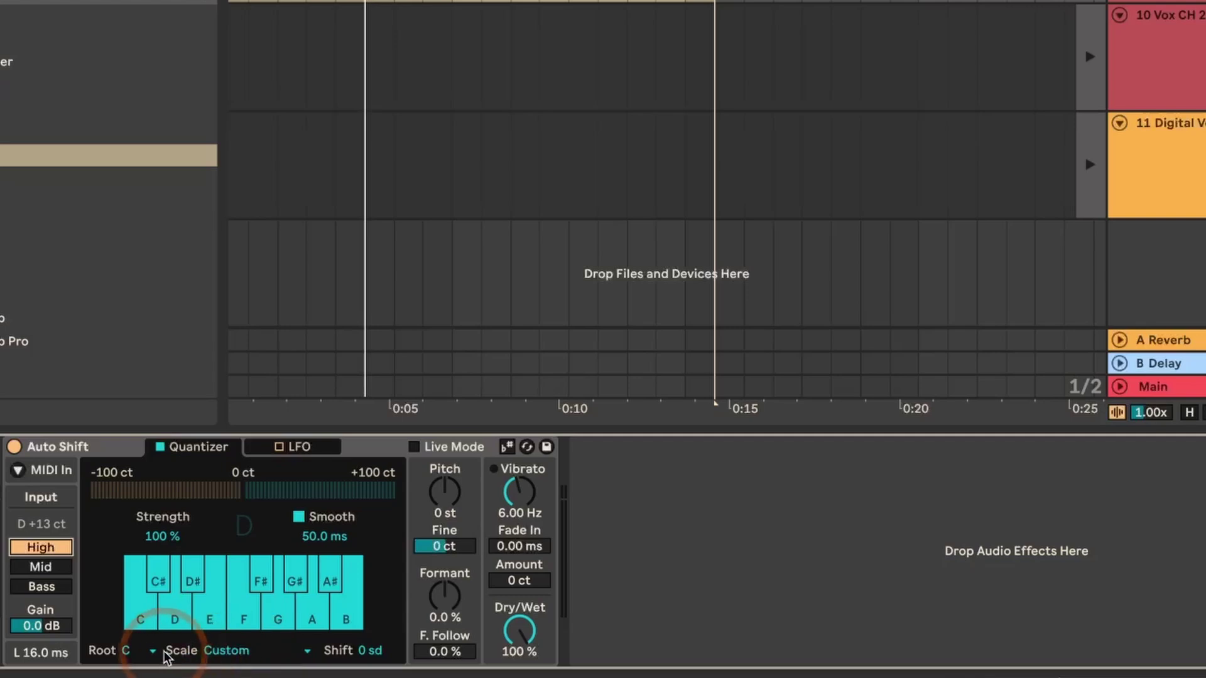
click(126, 651)
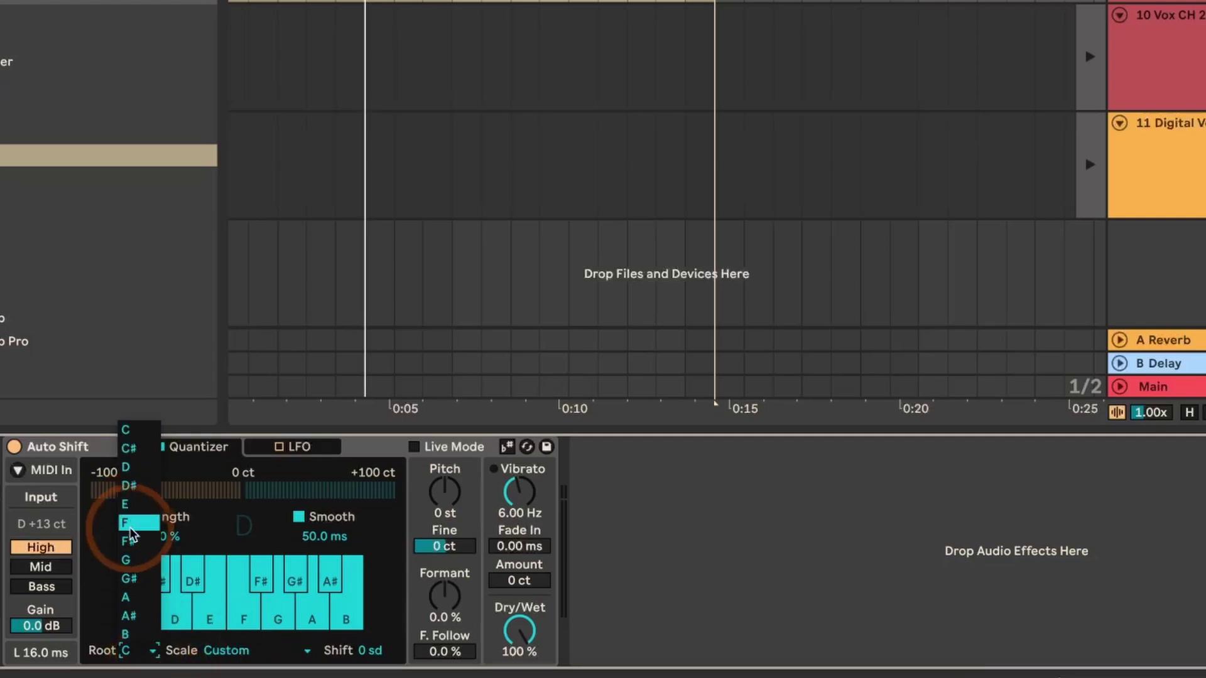
click(126, 559)
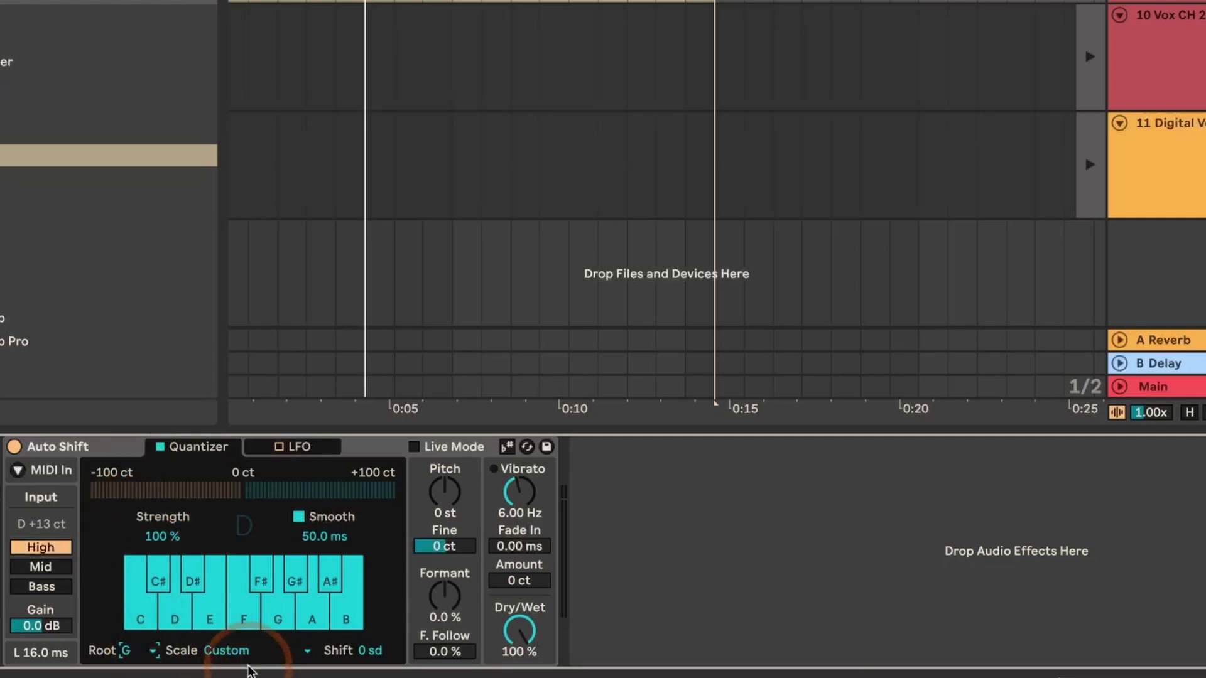
click(213, 651)
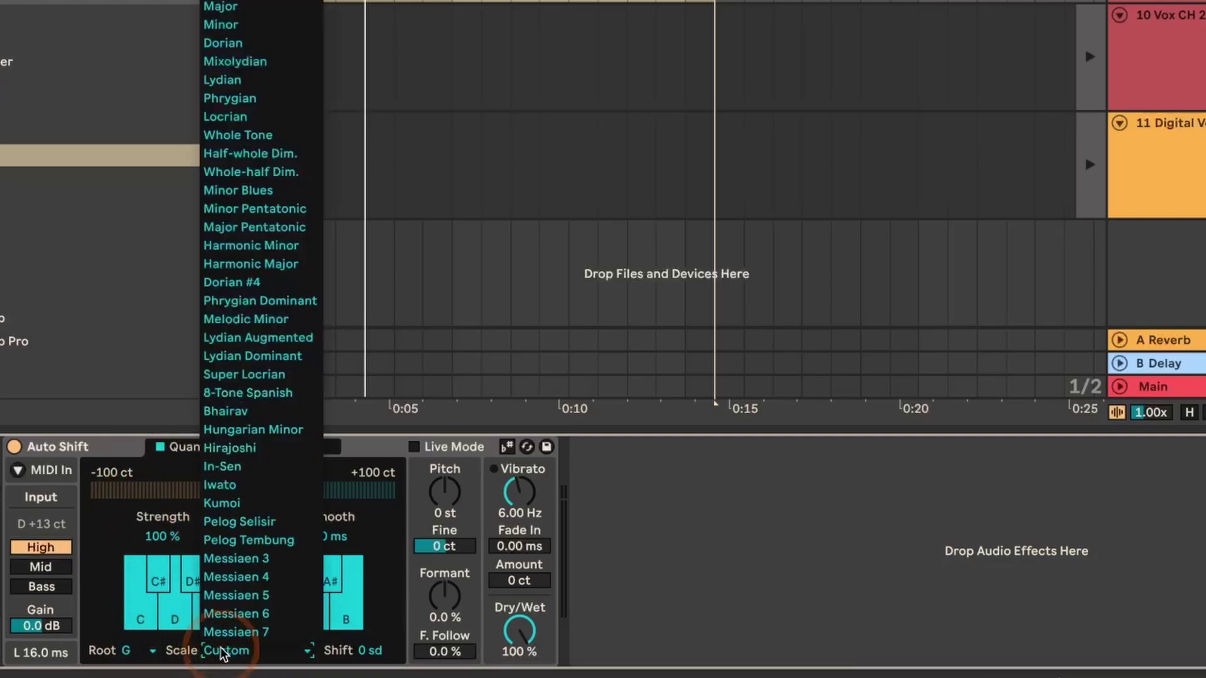
click(244, 8)
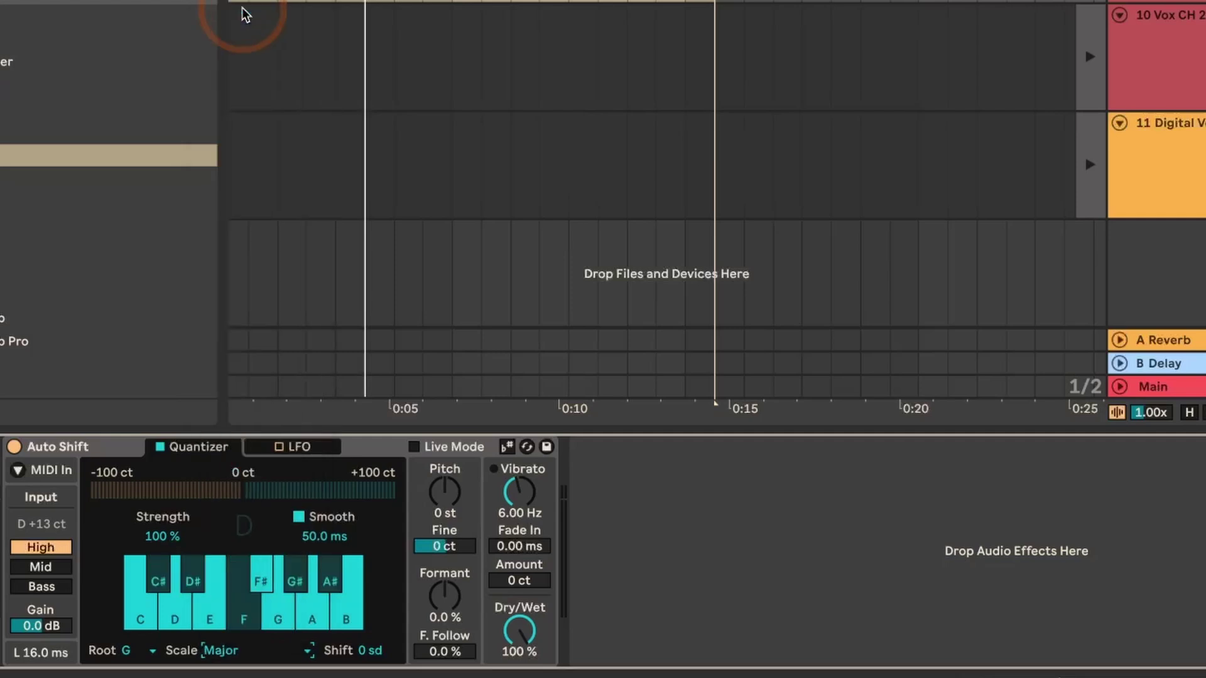
Make Auto Shift follow the Live Set's current scale and play the pitch-corrected vocal
click(506, 449)
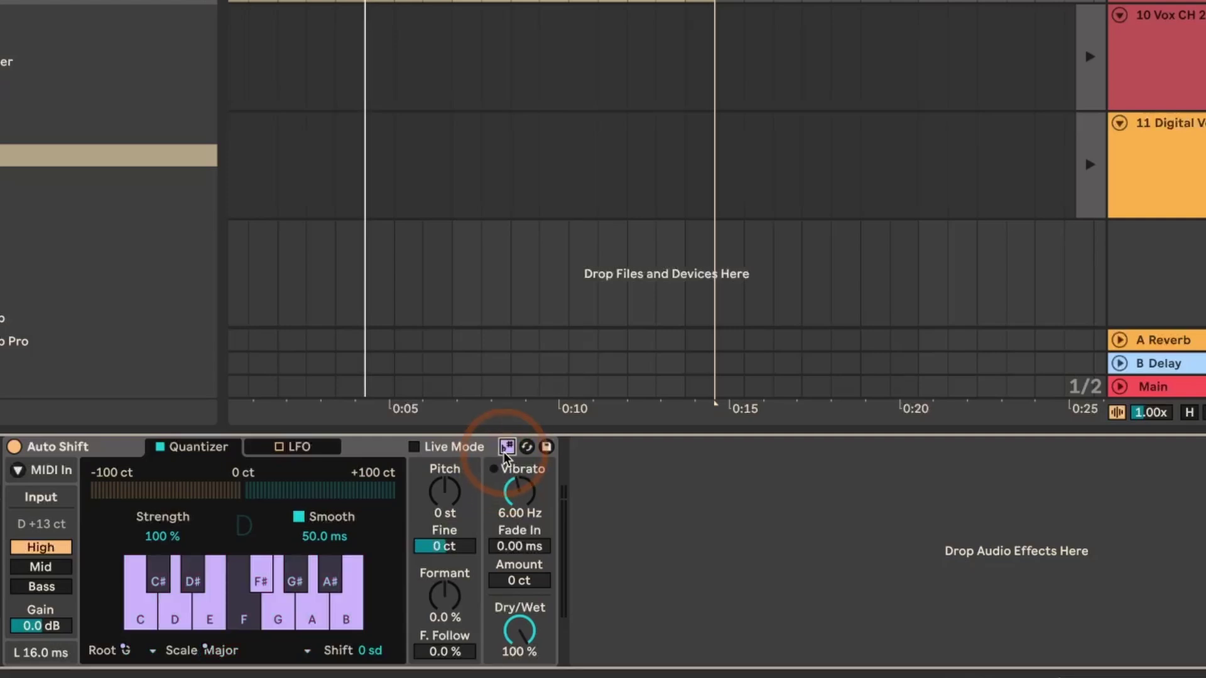
key(space)
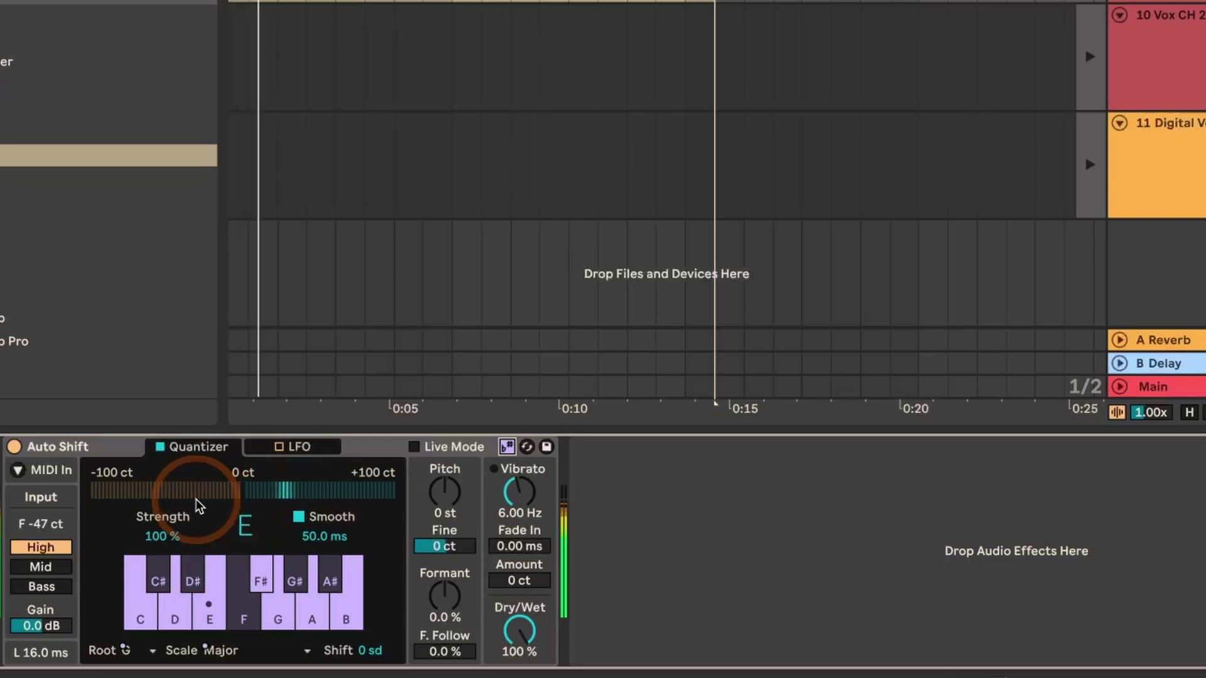
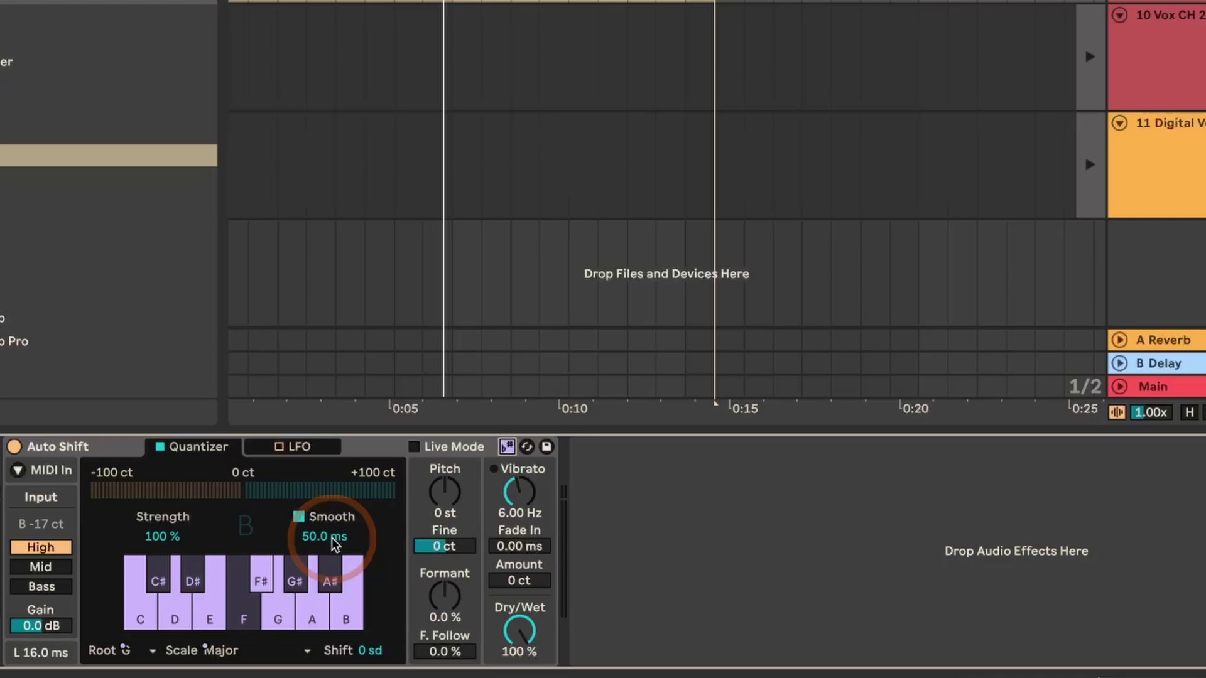
Turn off the quantizer's Smooth option and audition the vocal with the harder pitch correction
click(298, 516)
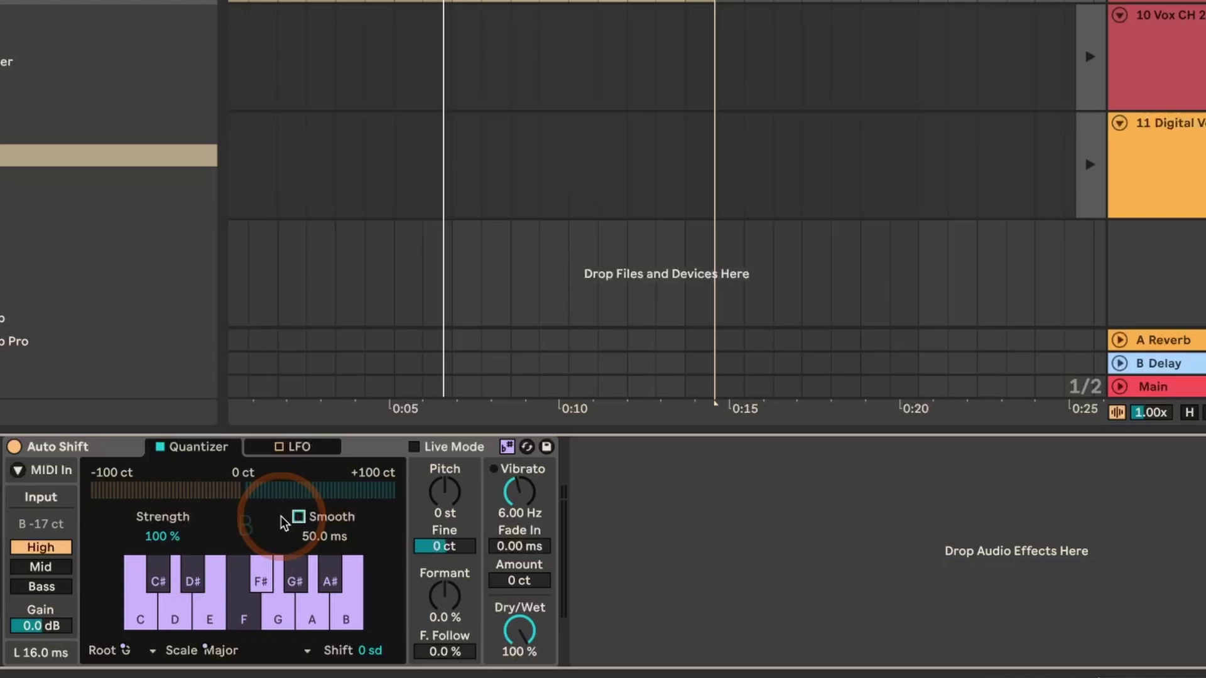
key(space)
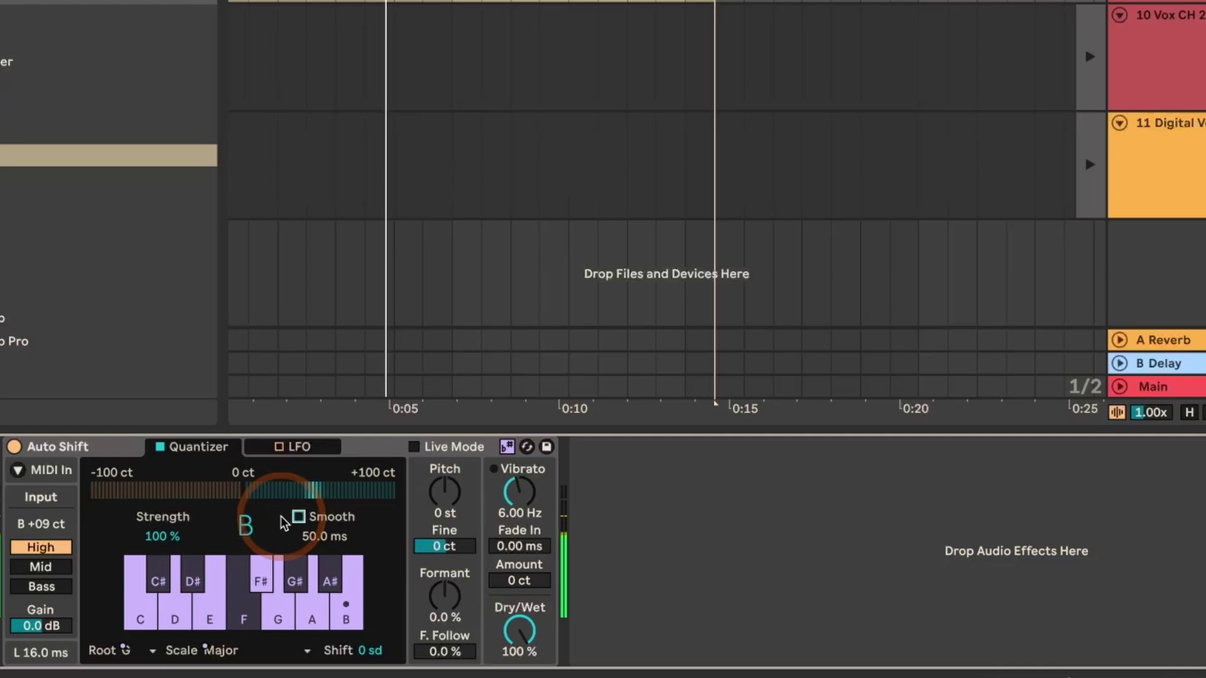
key(space)
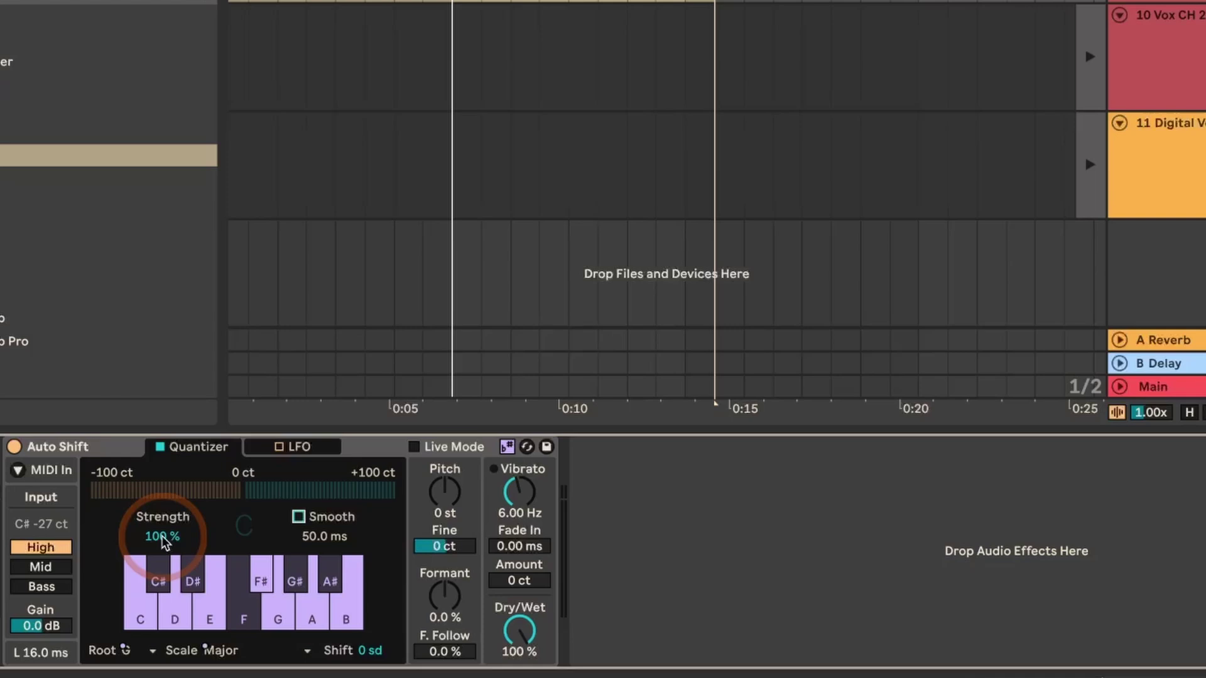
Turn Smooth on again with a time of 11.0 ms and play the vocal
click(298, 516)
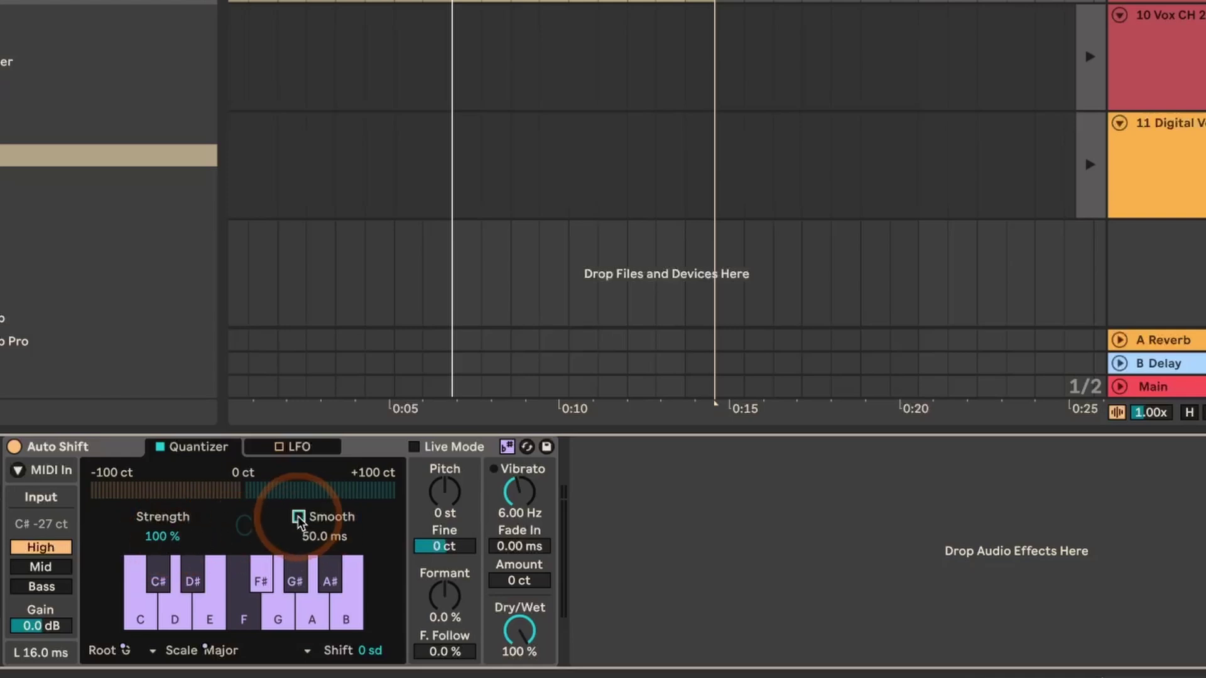
drag(311, 541, 311, 587)
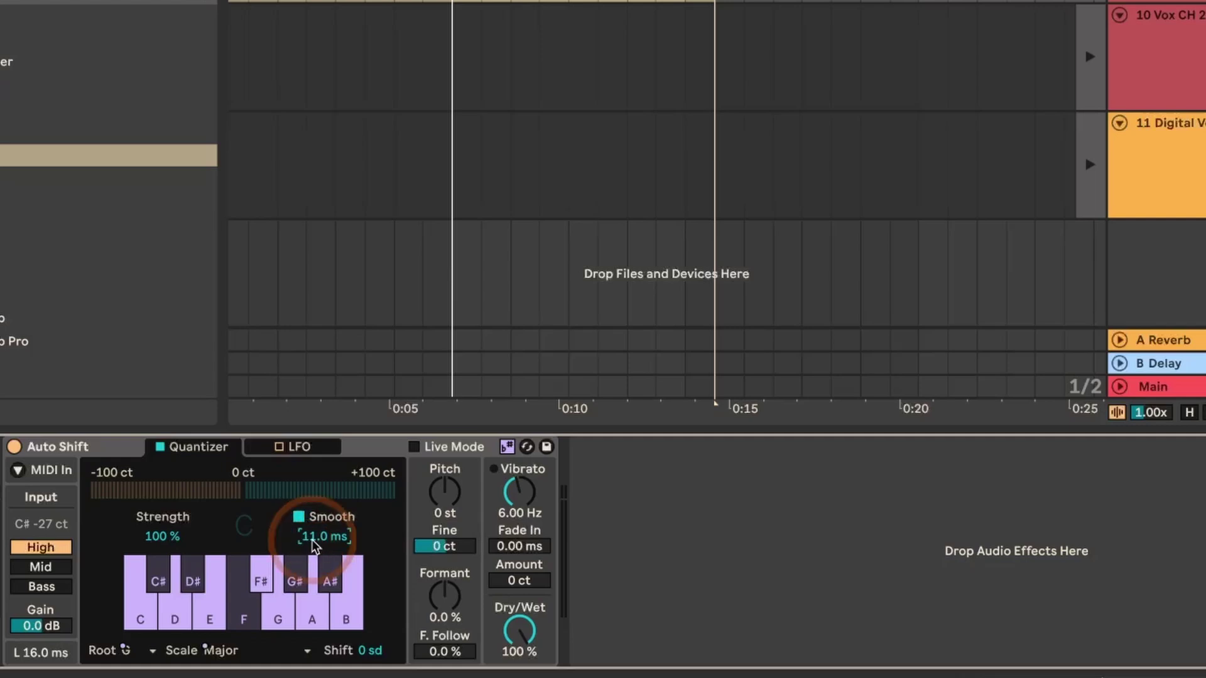
key(space)
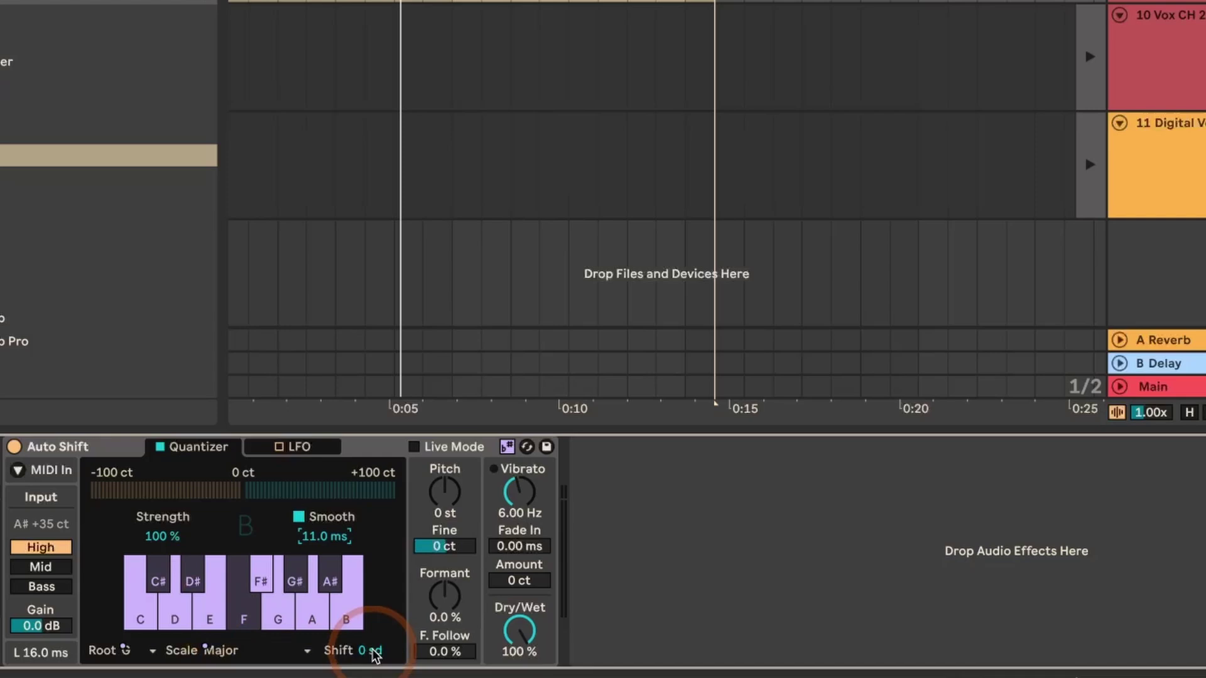
Set the quantizer's scale-degree Shift to 2 sd and play the transposed vocal
mouse_move(376, 653)
mouse_down()
mouse_move(375, 638)
mouse_move(362, 659)
mouse_up()
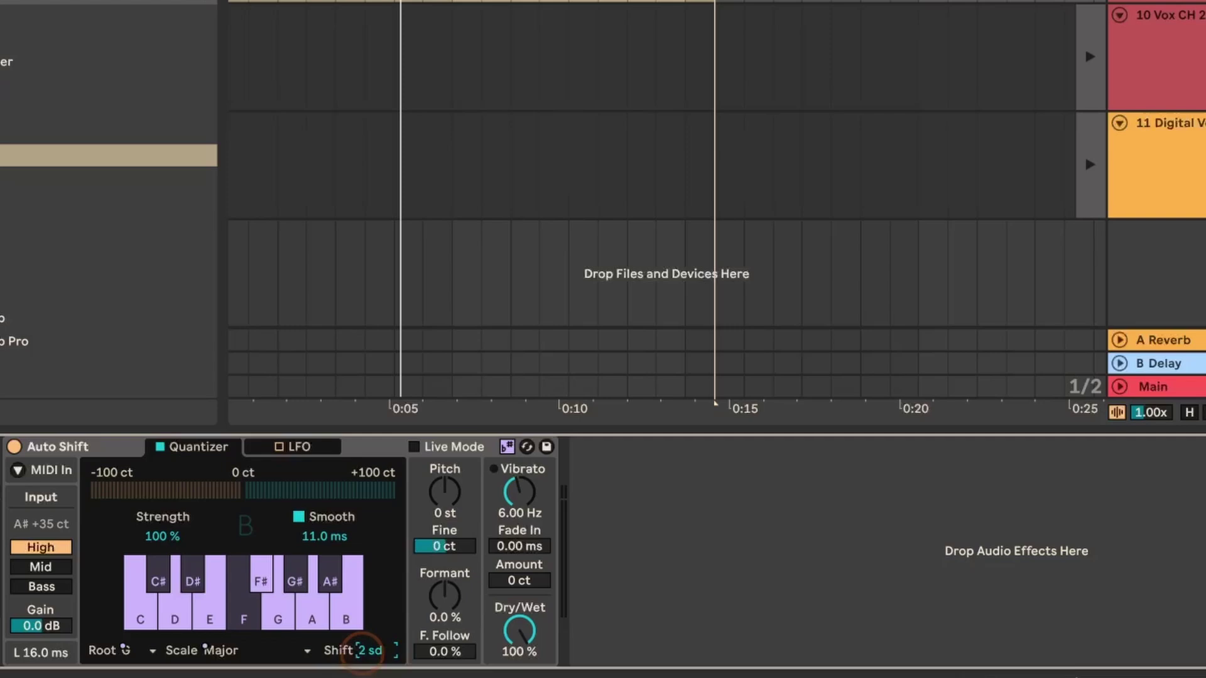
key(space)
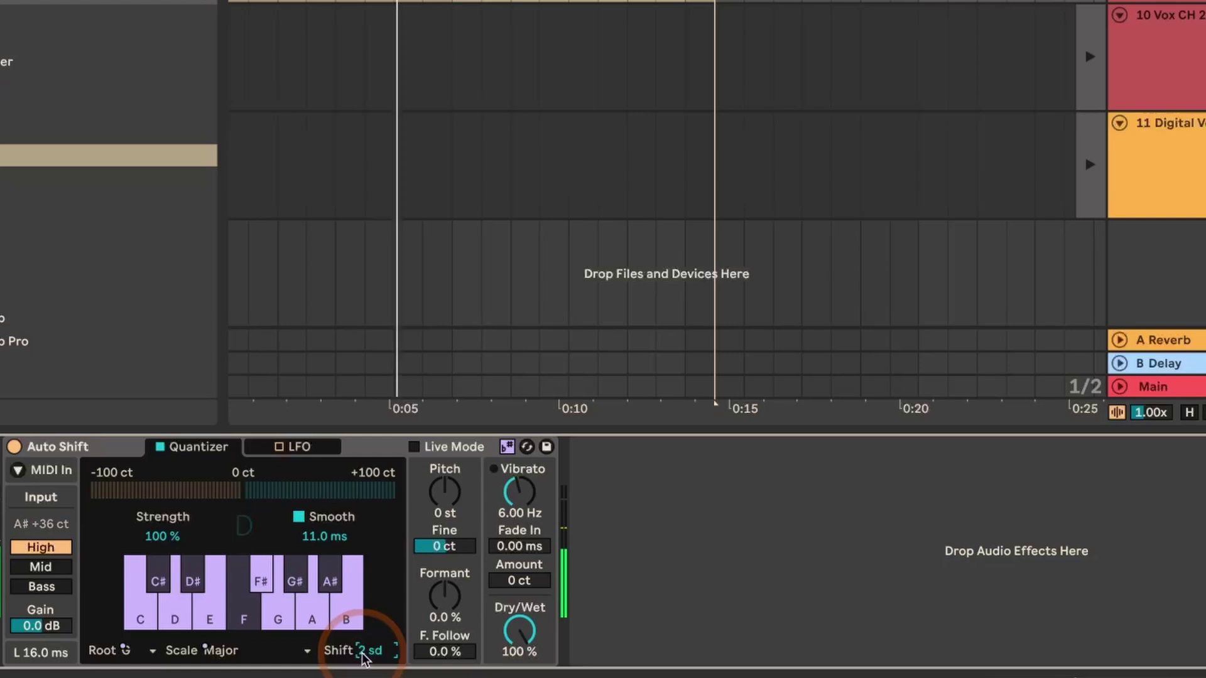
key(space)
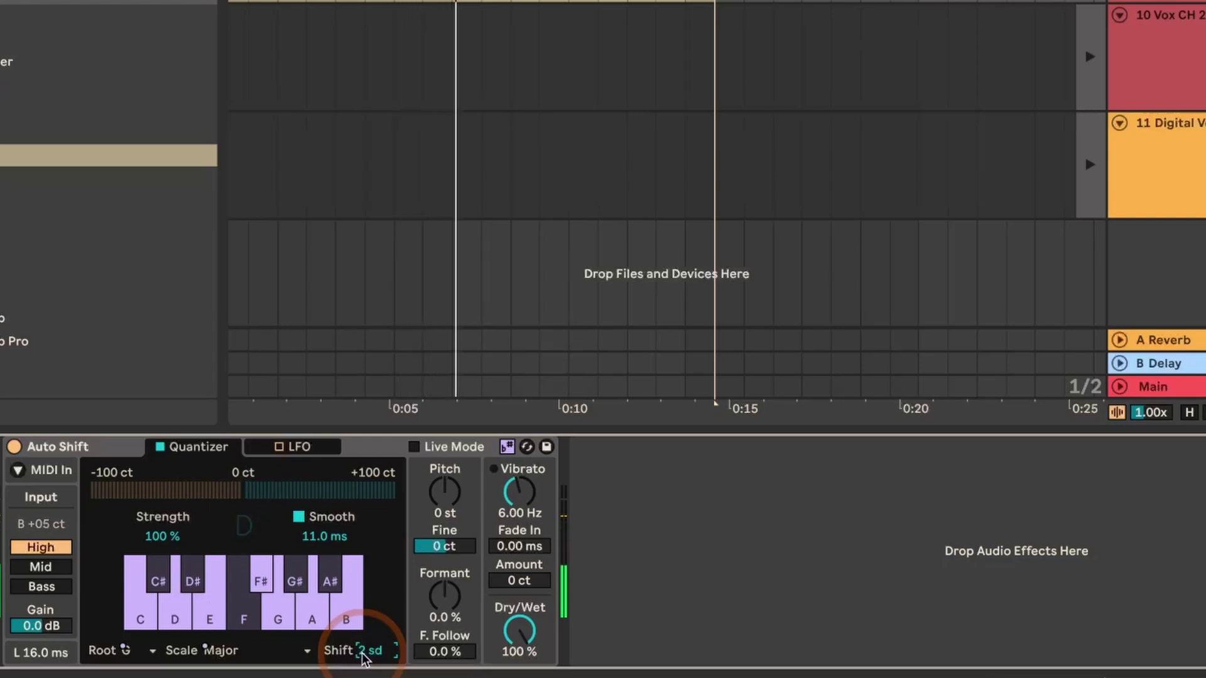
Set the Smooth time to 50.0 ms for another playback of the vocal, and return Shift to 0 sd
mouse_move(314, 545)
mouse_down()
mouse_move(314, 527)
mouse_move(314, 546)
mouse_up()
key(space)
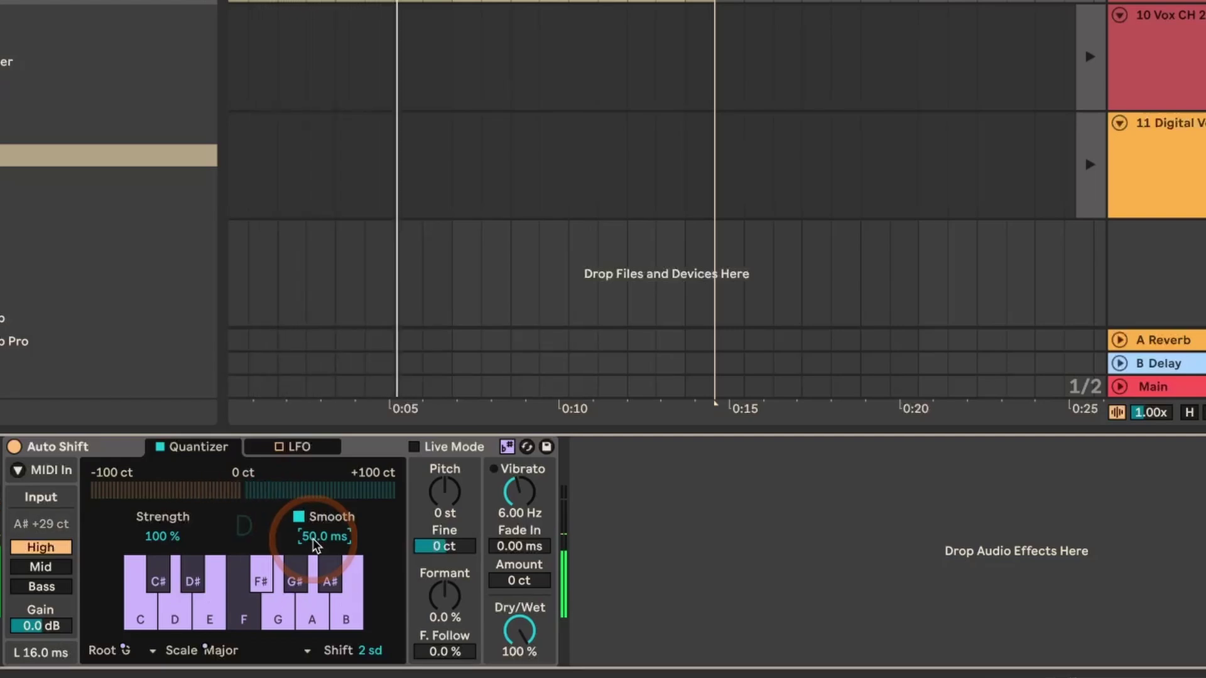
key(space)
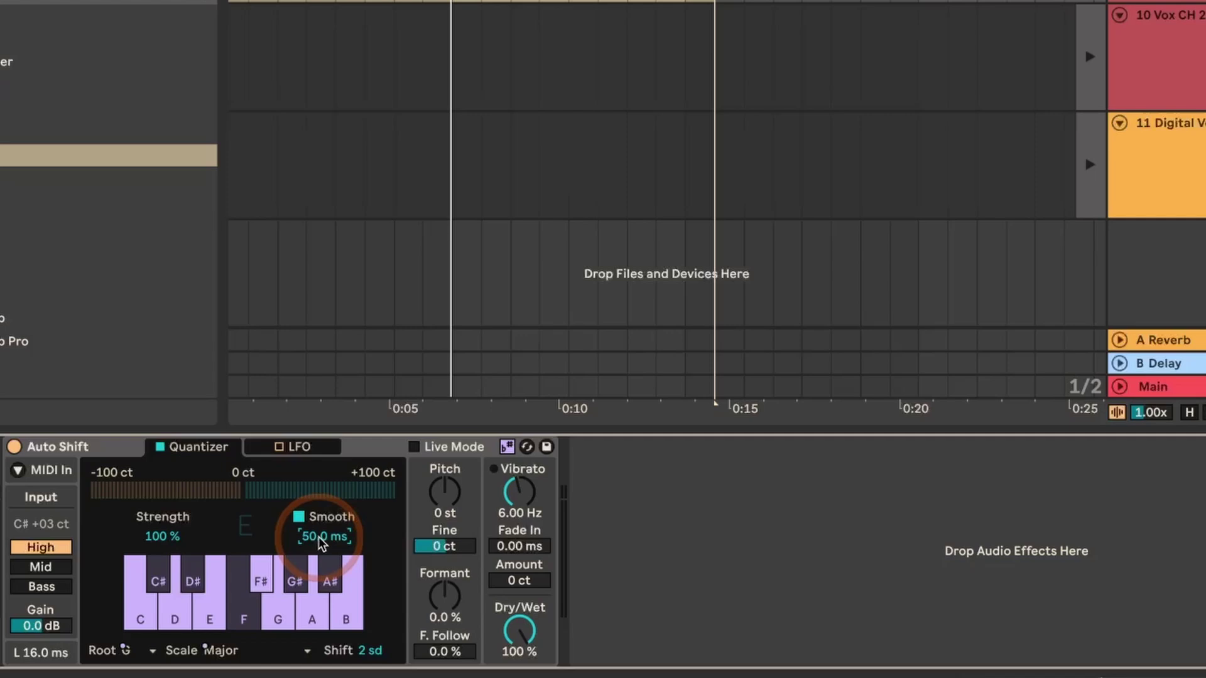
drag(386, 647, 386, 654)
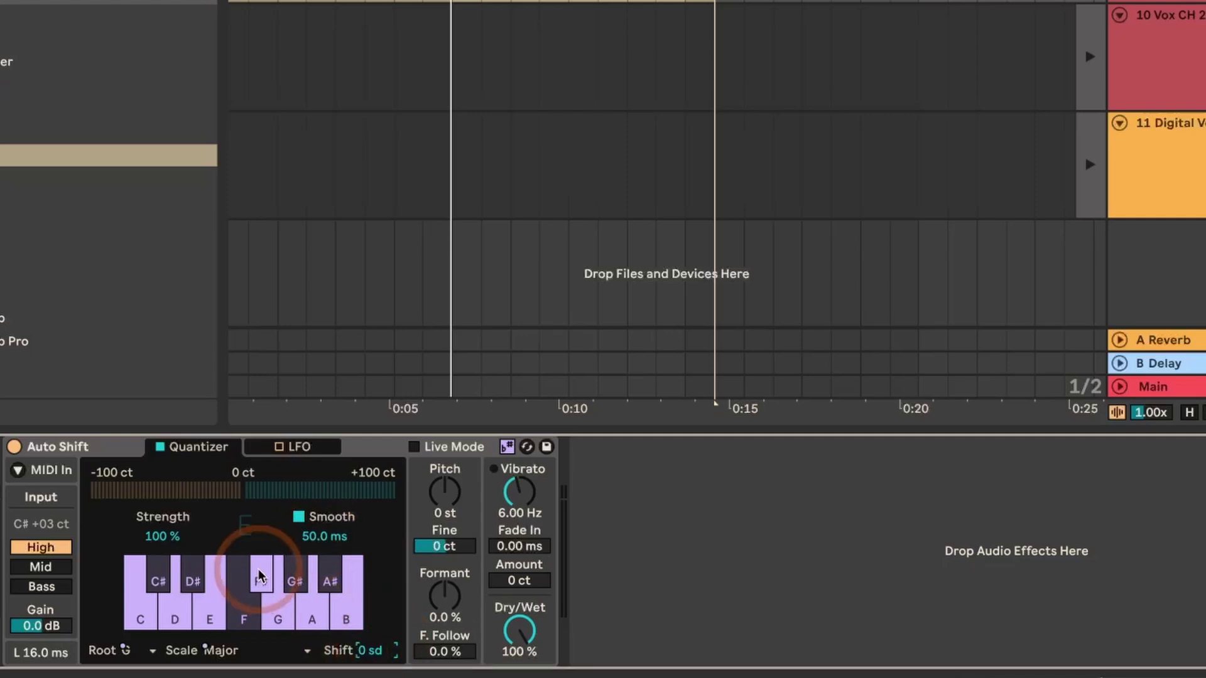
Switch Live Mode on and off again, and audition the vocal with Pitch raised to 12 st
click(413, 447)
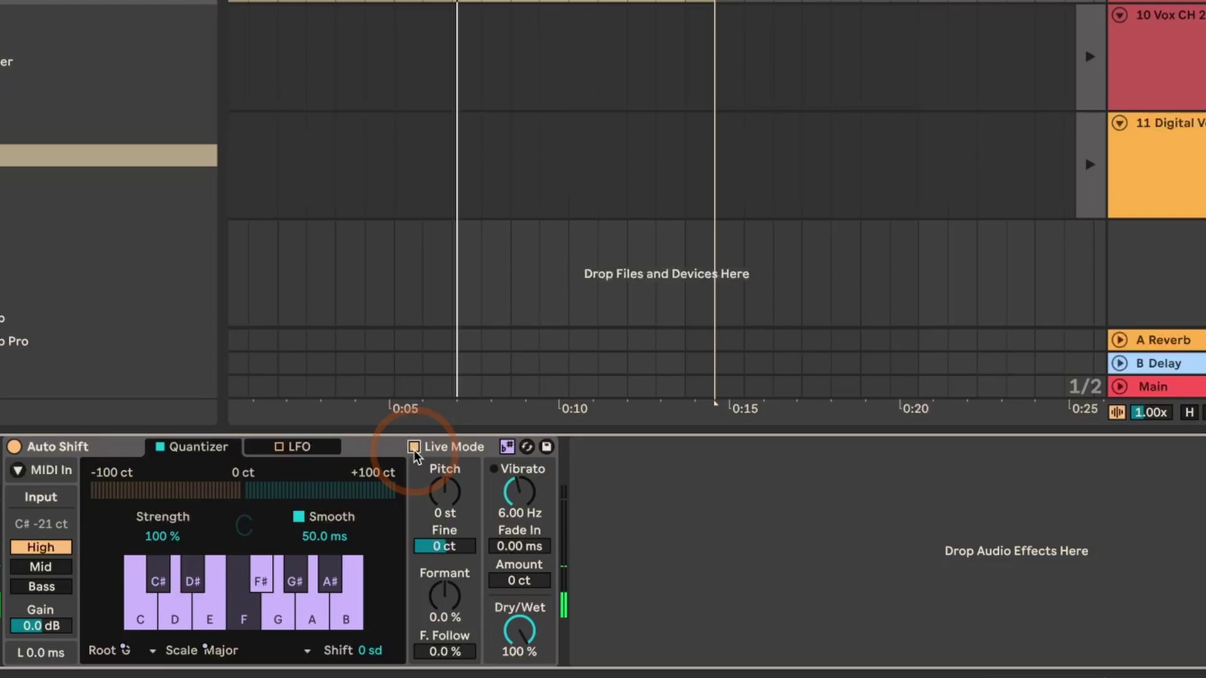
click(413, 446)
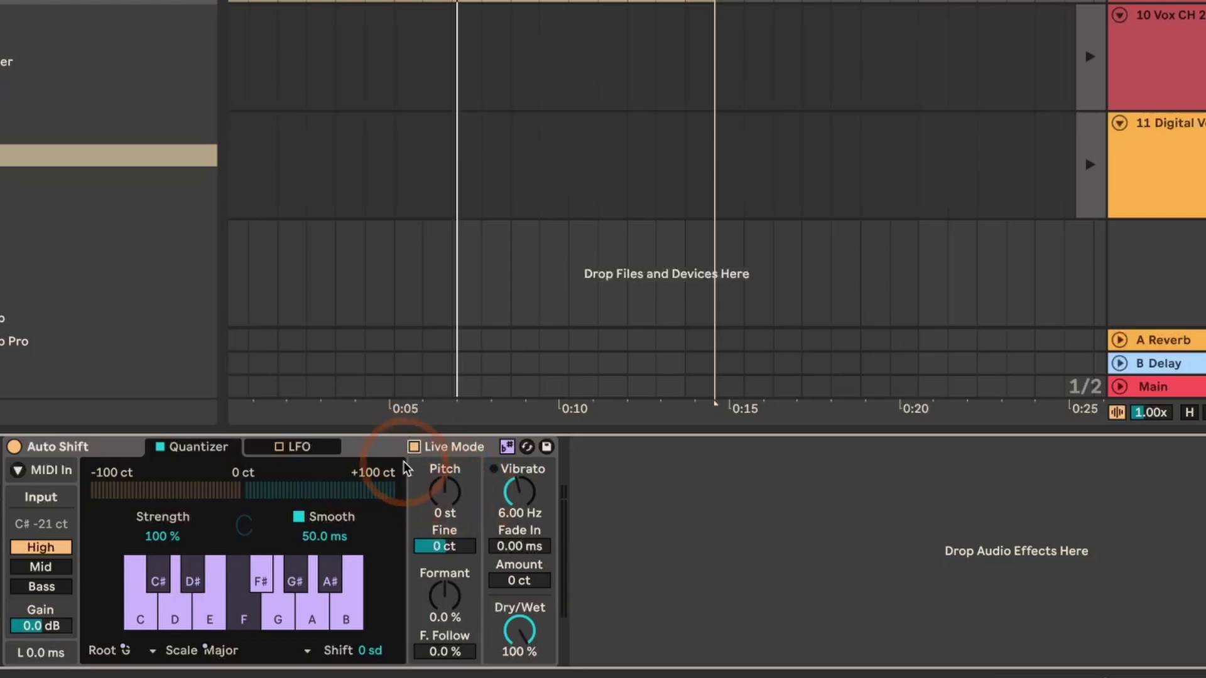
mouse_move(445, 495)
mouse_down()
mouse_move(444, 478)
mouse_move(404, 498)
mouse_move(447, 537)
mouse_move(445, 483)
mouse_move(443, 499)
mouse_up()
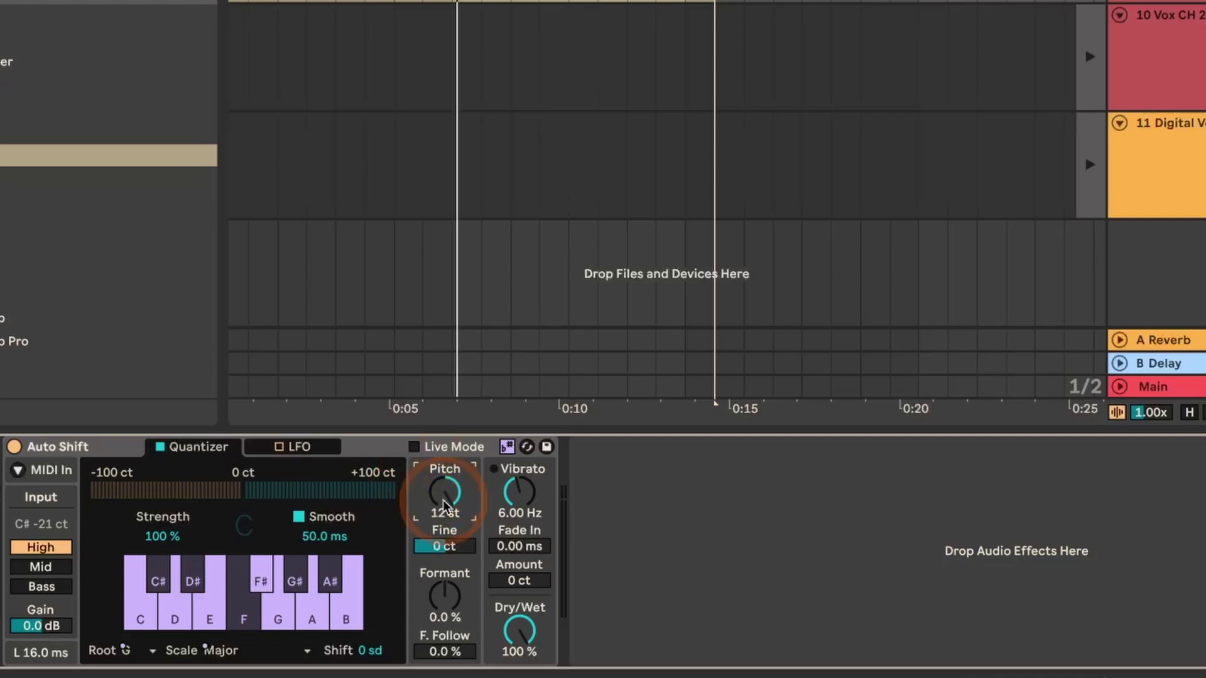
key(space)
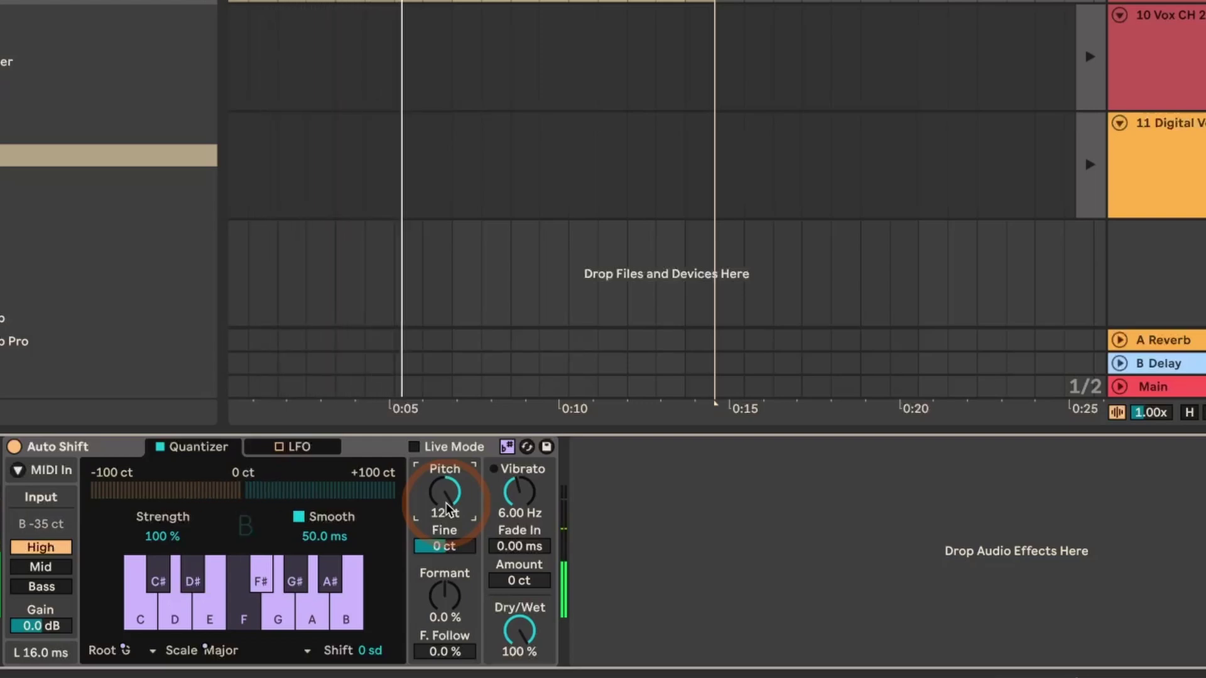
key(space)
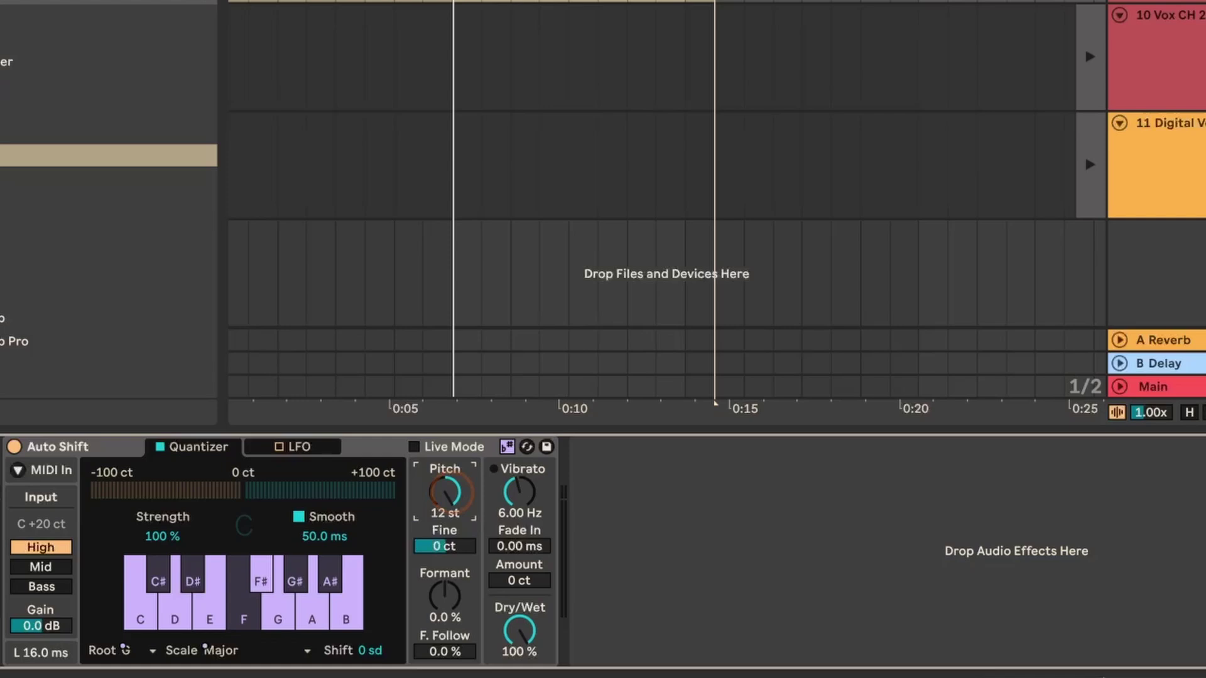
Audition the vocal with Pitch lowered to -12 st, and return Pitch to 0 st
mouse_move(444, 493)
mouse_down()
mouse_move(444, 527)
mouse_move(437, 506)
mouse_up()
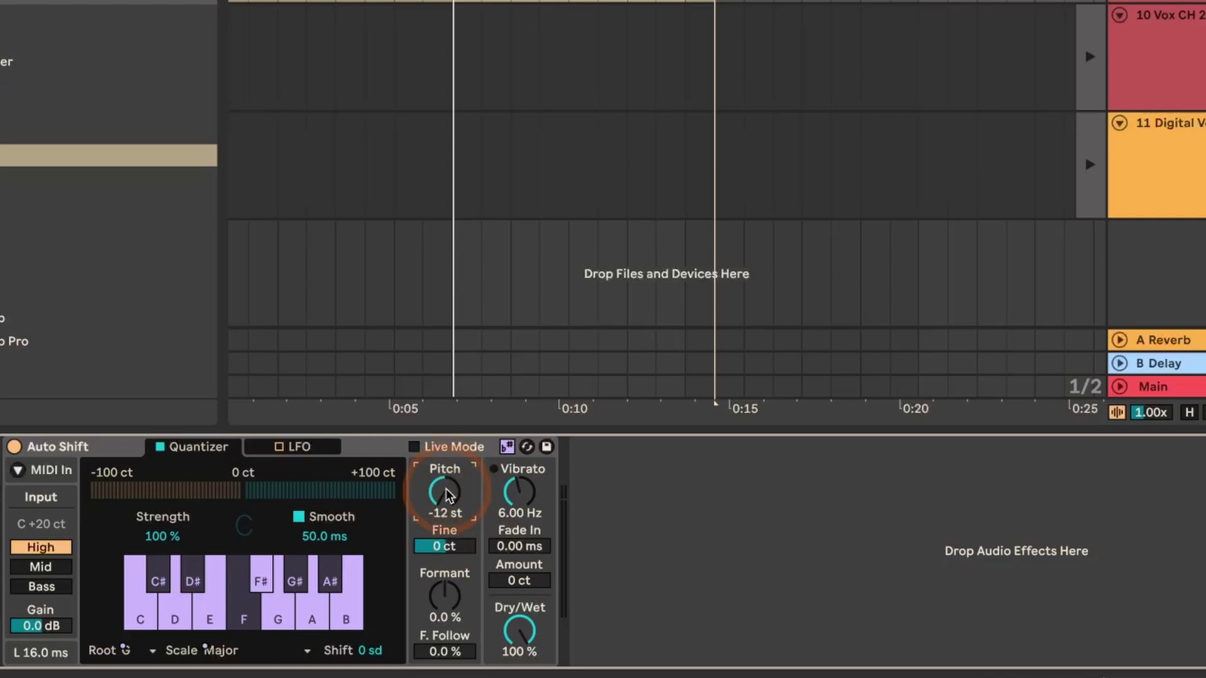
key(space)
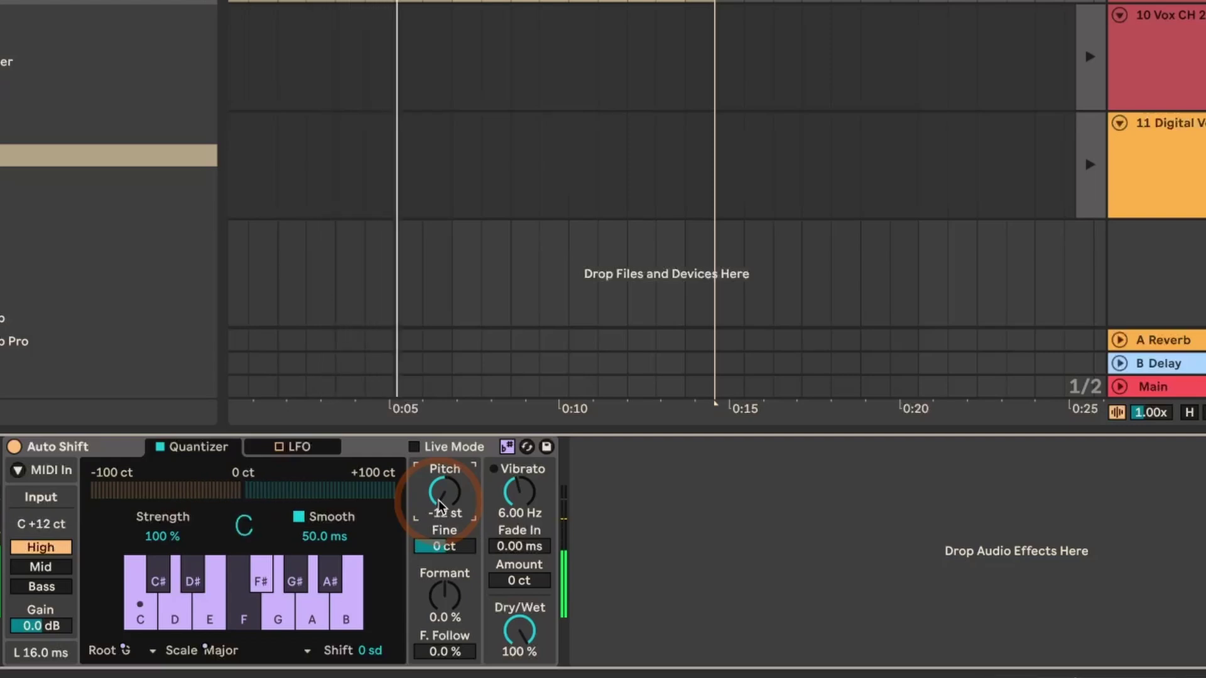
key(space)
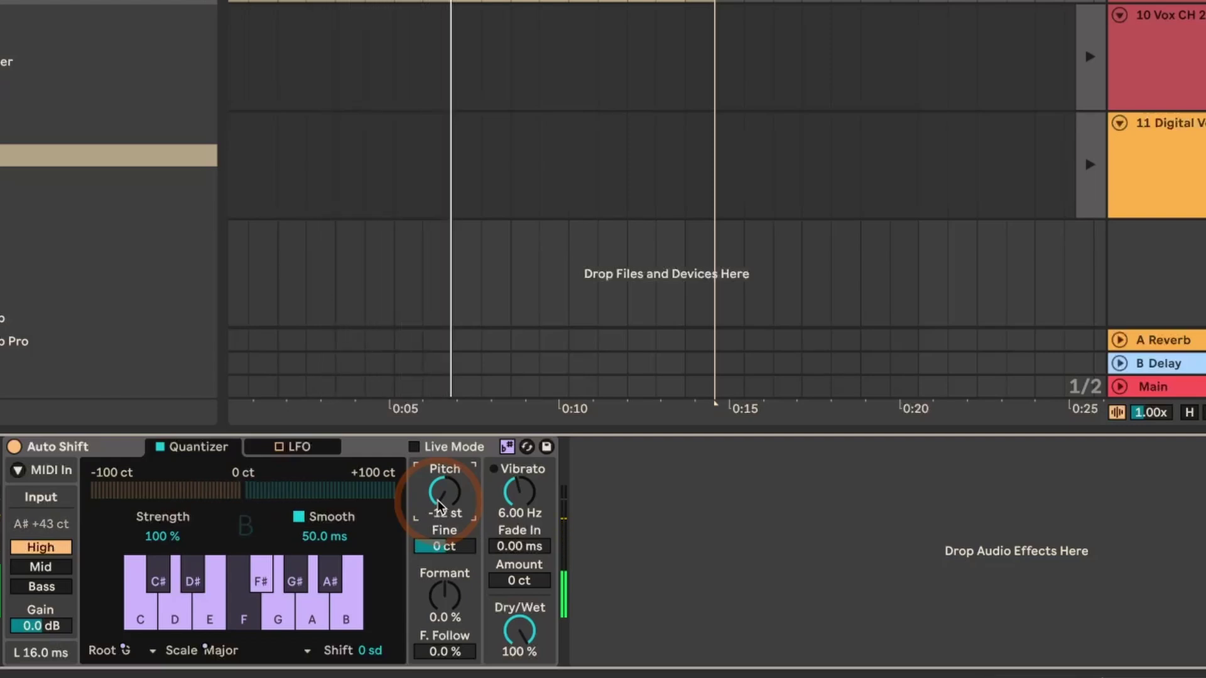
drag(439, 500, 445, 493)
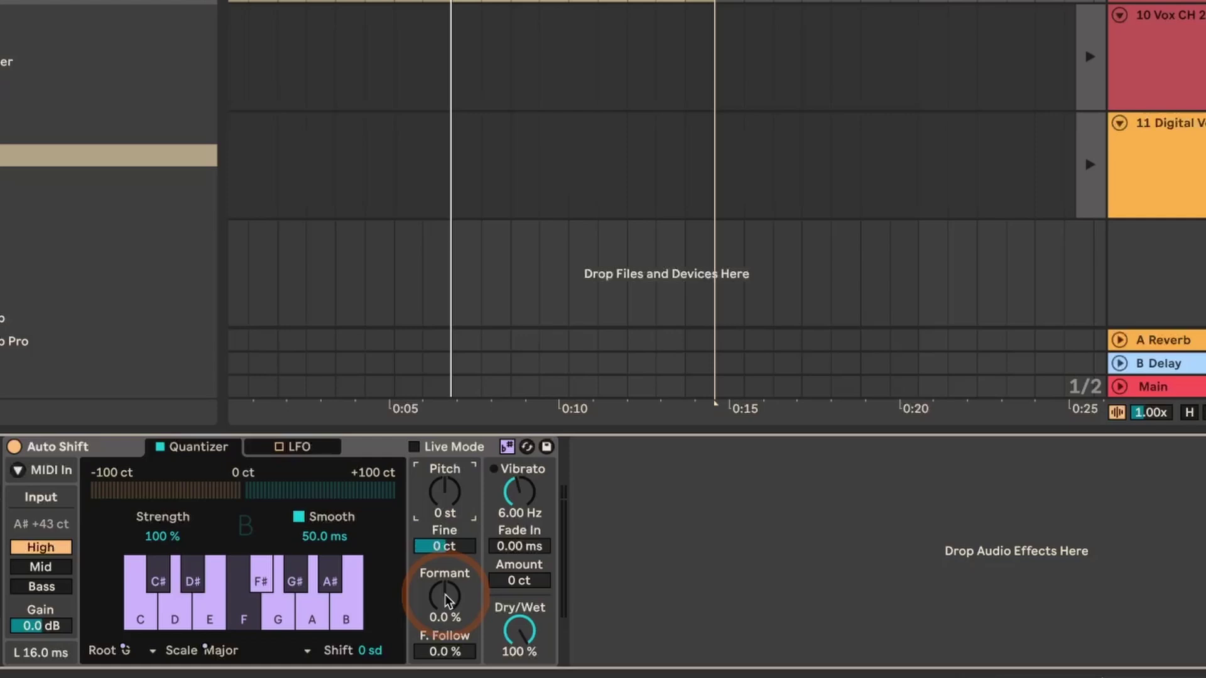
Play the vocal and raise Formant to 100 %
key(space)
drag(443, 604, 444, 491)
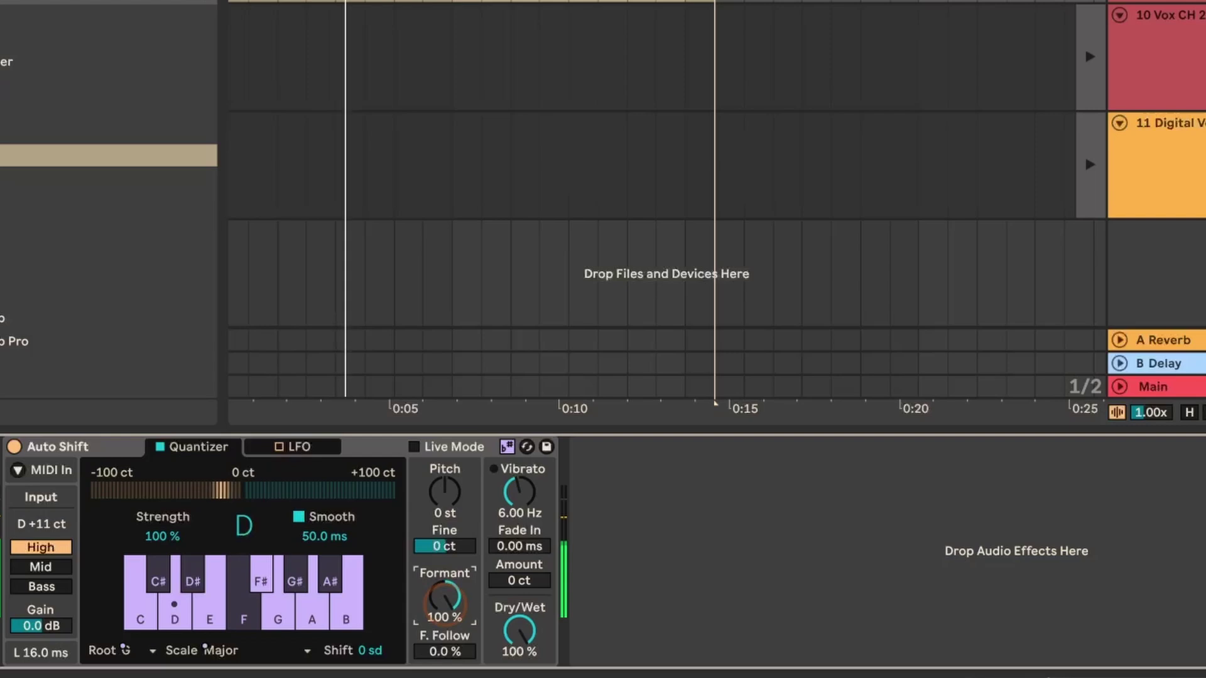
click(428, 503)
mouse_move(430, 508)
mouse_down()
mouse_move(437, 488)
mouse_move(454, 491)
mouse_move(445, 508)
mouse_up()
click(446, 597)
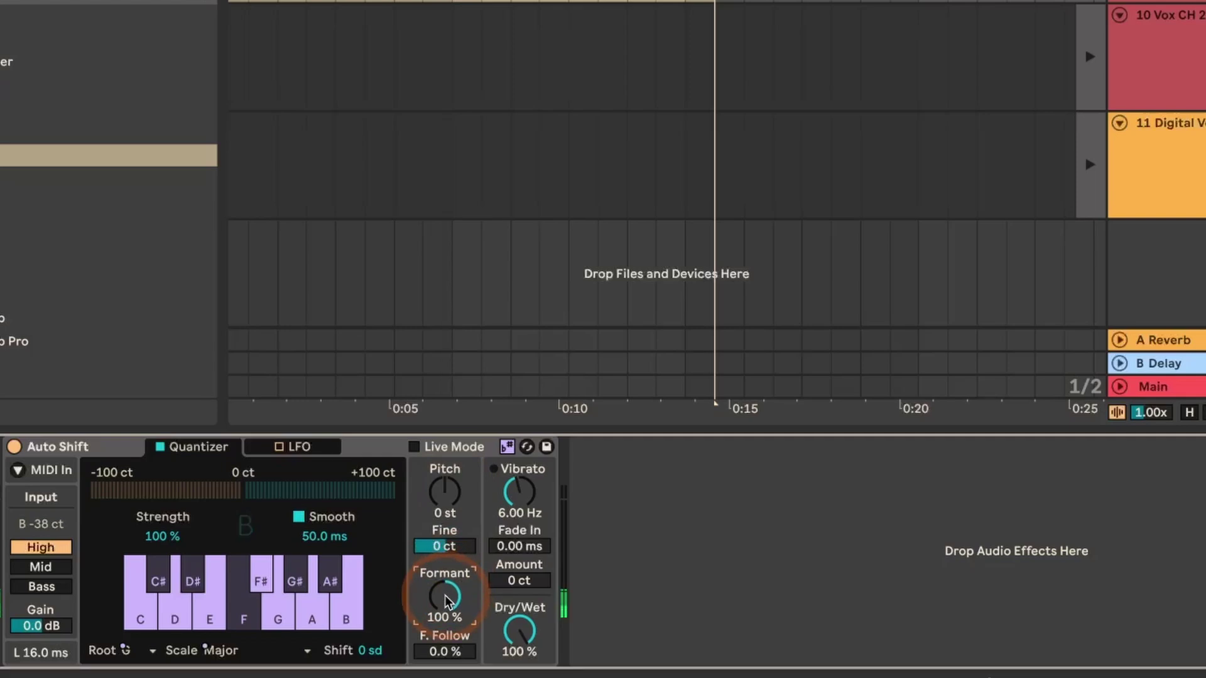
Lower Formant to -100 % during playback, stop the vocal and reset Formant to 0.0 %
drag(445, 599, 445, 631)
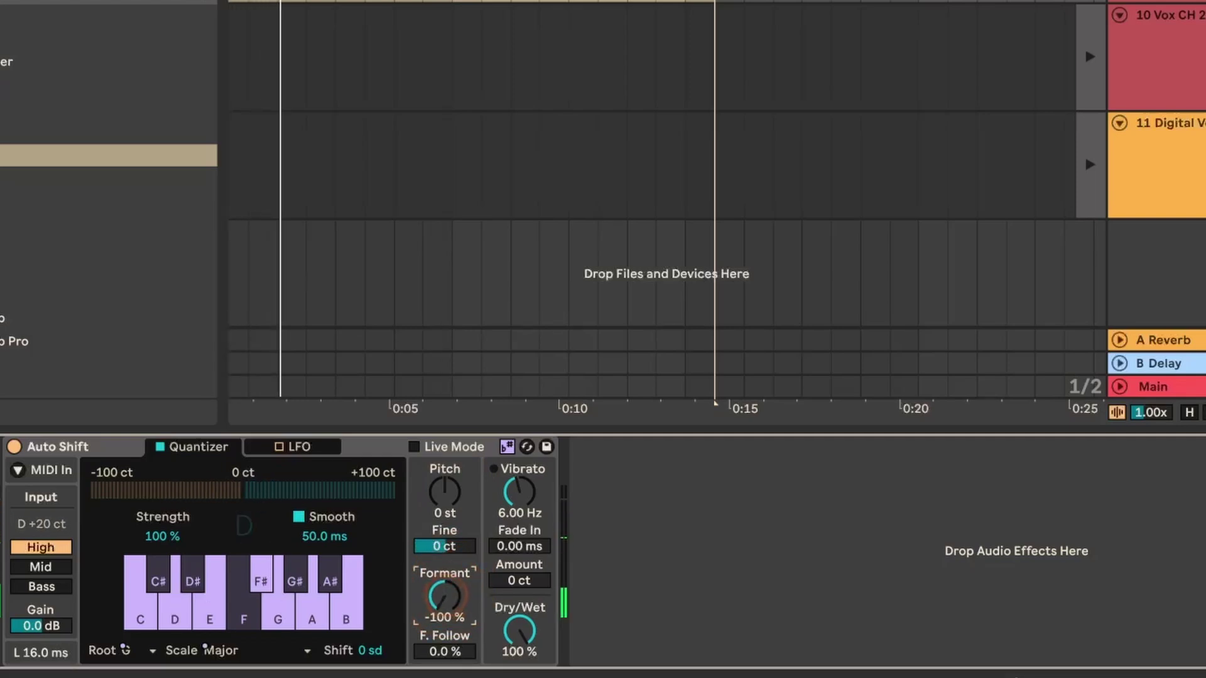
key(space)
double_click(445, 598)
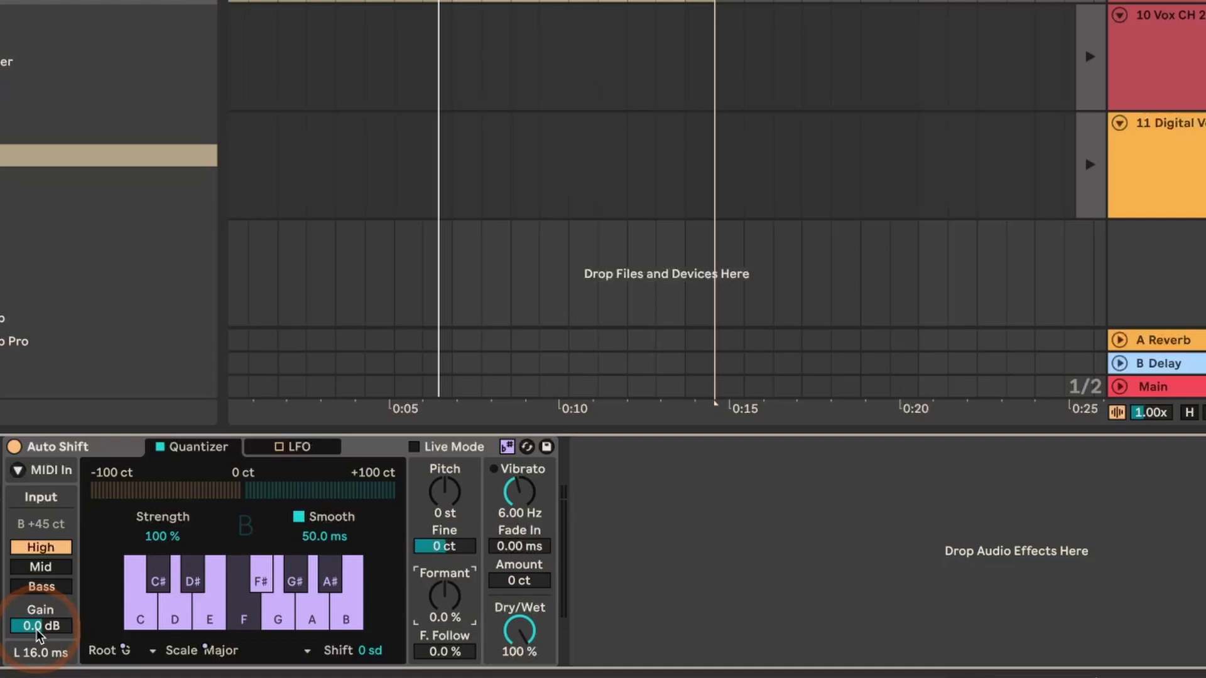
Try an input Gain of 8.6 dB and reset it to 0.0 dB
drag(36, 629, 37, 596)
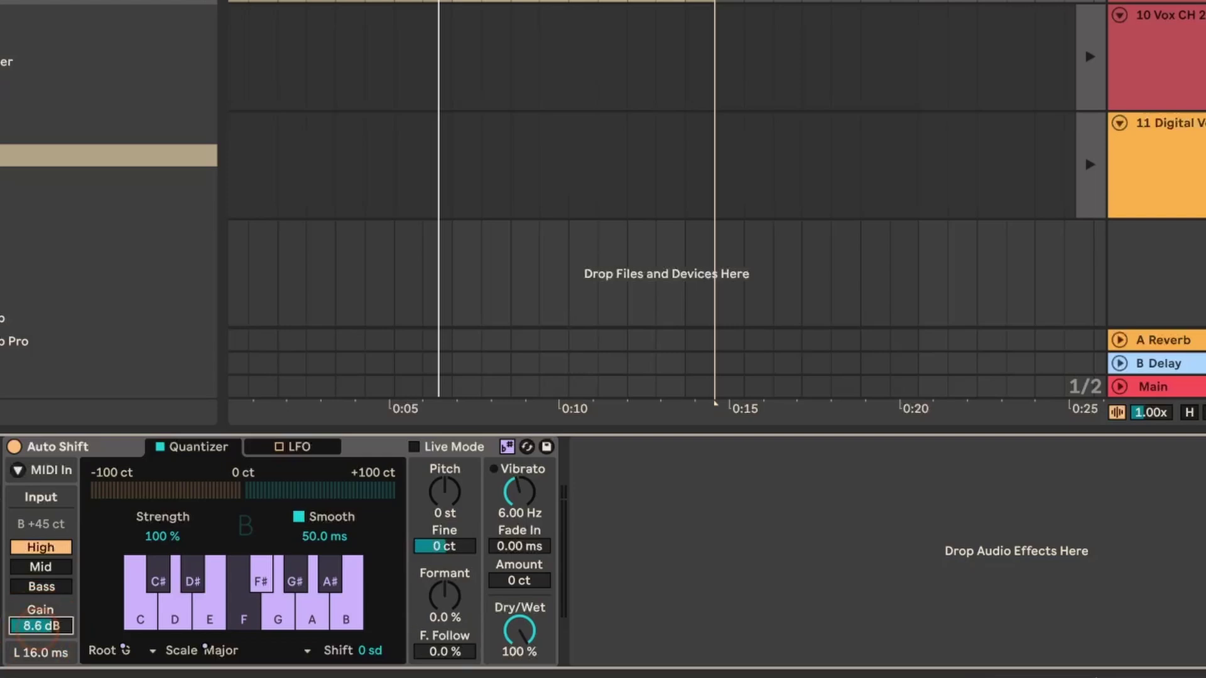
double_click(37, 629)
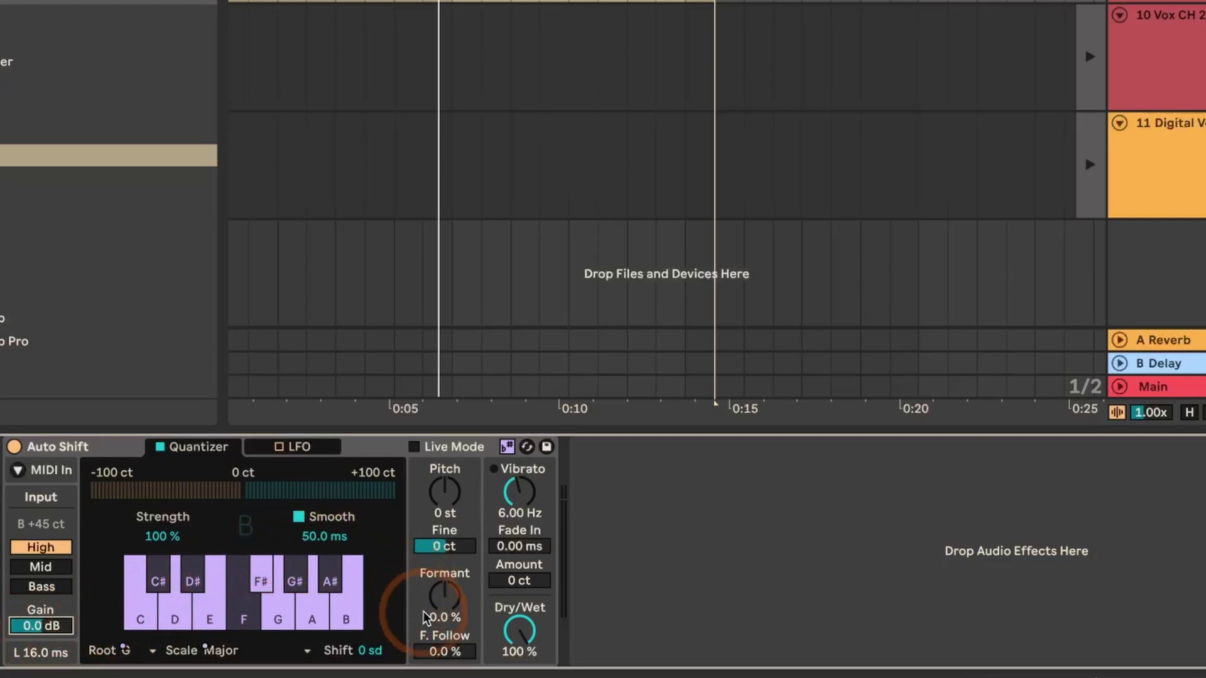
Play the vocal with Formant at 40 % and Formant Follow at 100 %
key(space)
drag(444, 597, 444, 571)
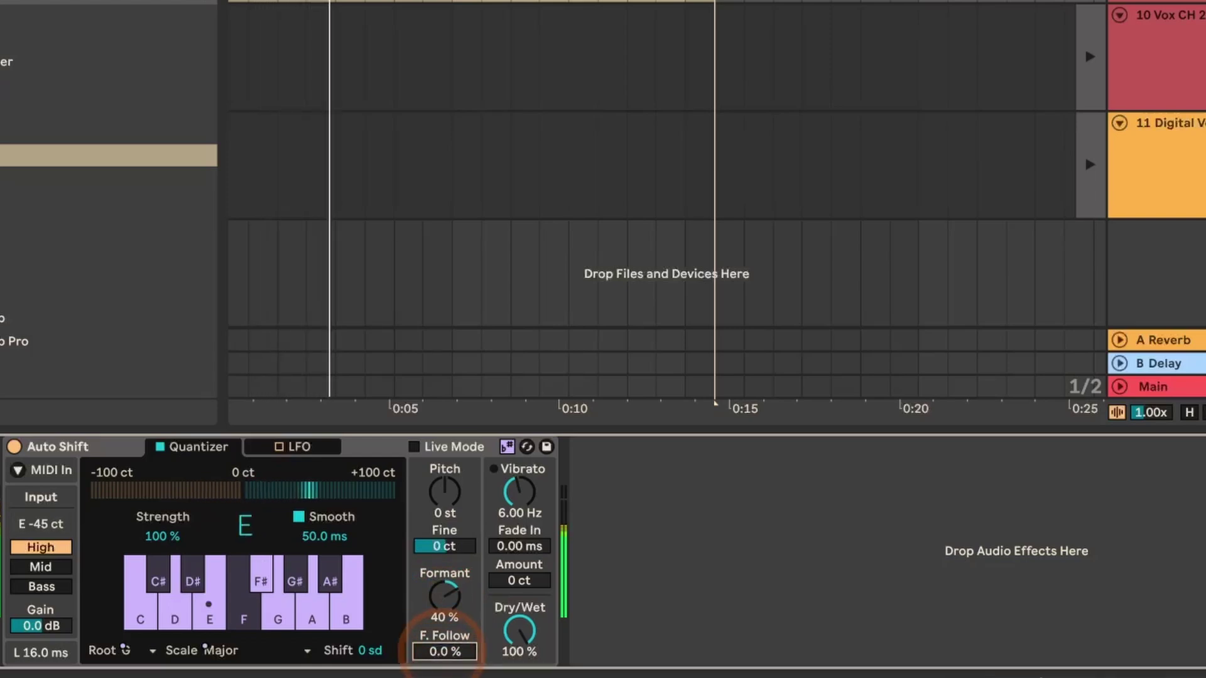
drag(444, 653, 444, 603)
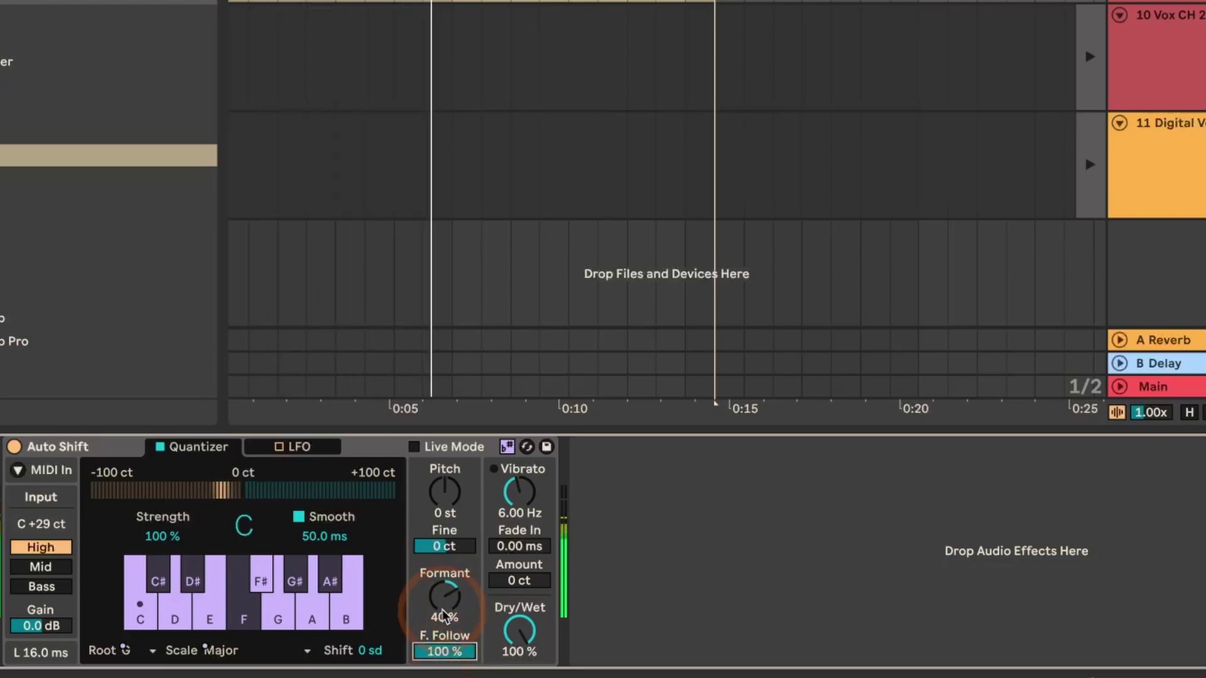
Set Pitch to 7 st while the vocal plays with Formant Follow active
click(446, 513)
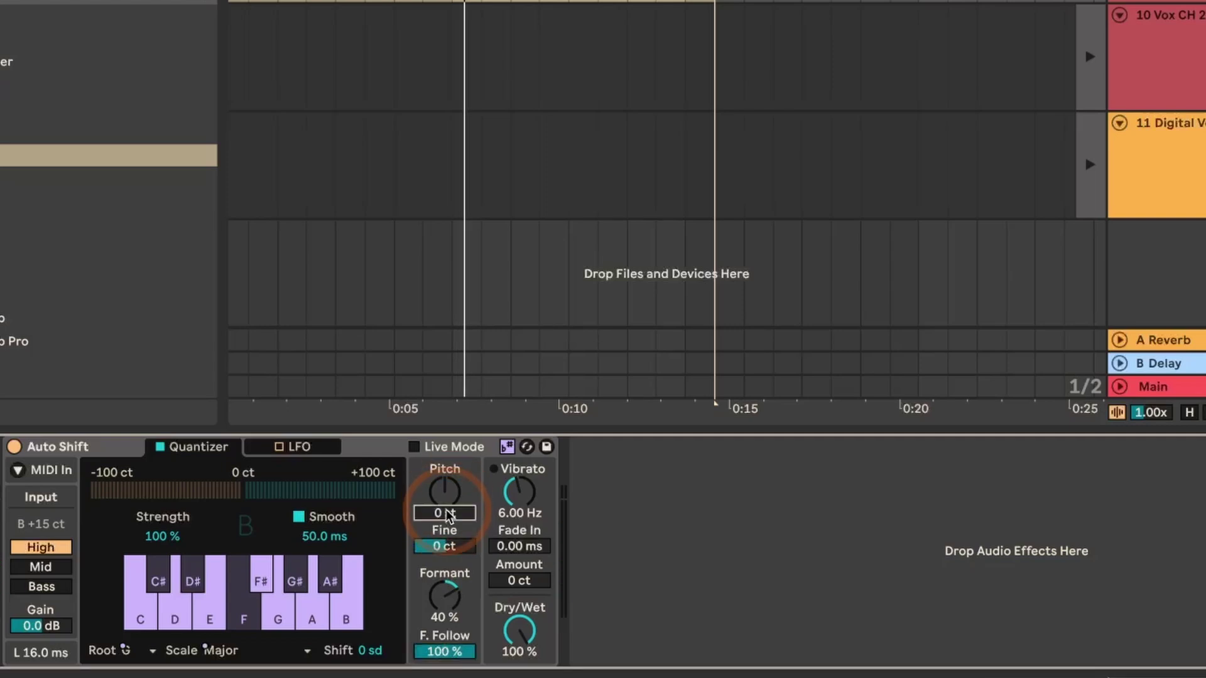
text(7)
key(Return)
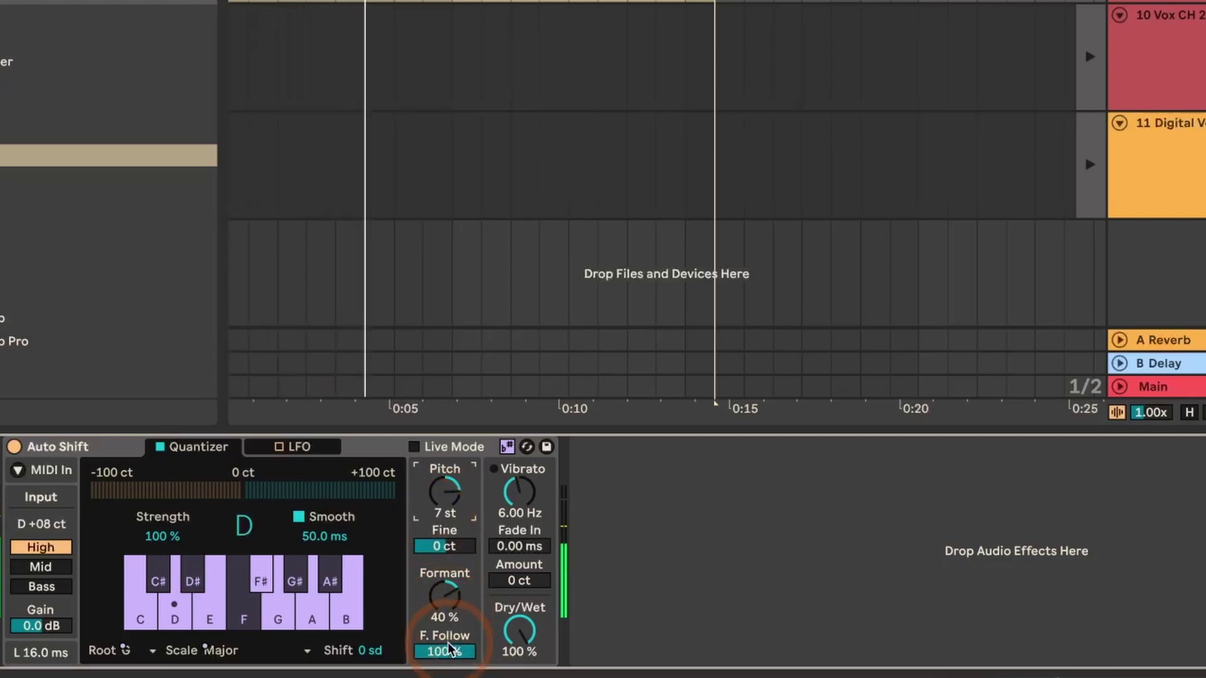
Return Formant Follow and Formant to 0.0 % and reset Pitch to 0 st
drag(449, 647, 440, 655)
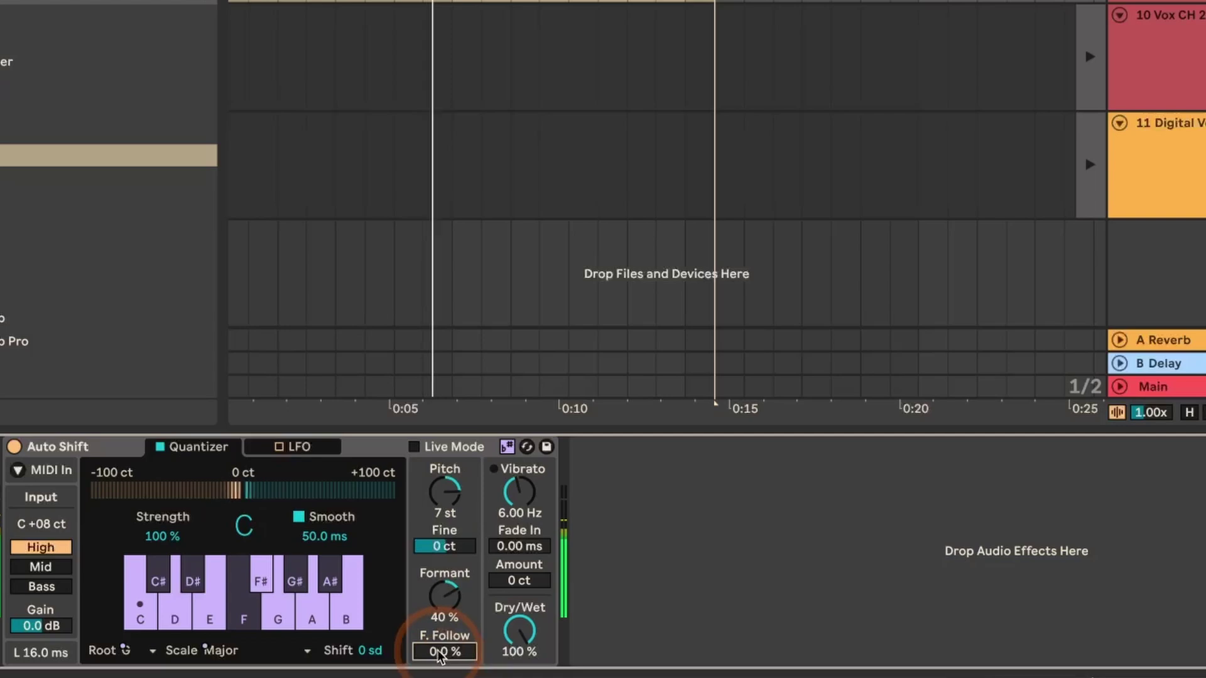
click(445, 597)
drag(445, 596, 445, 621)
click(446, 492)
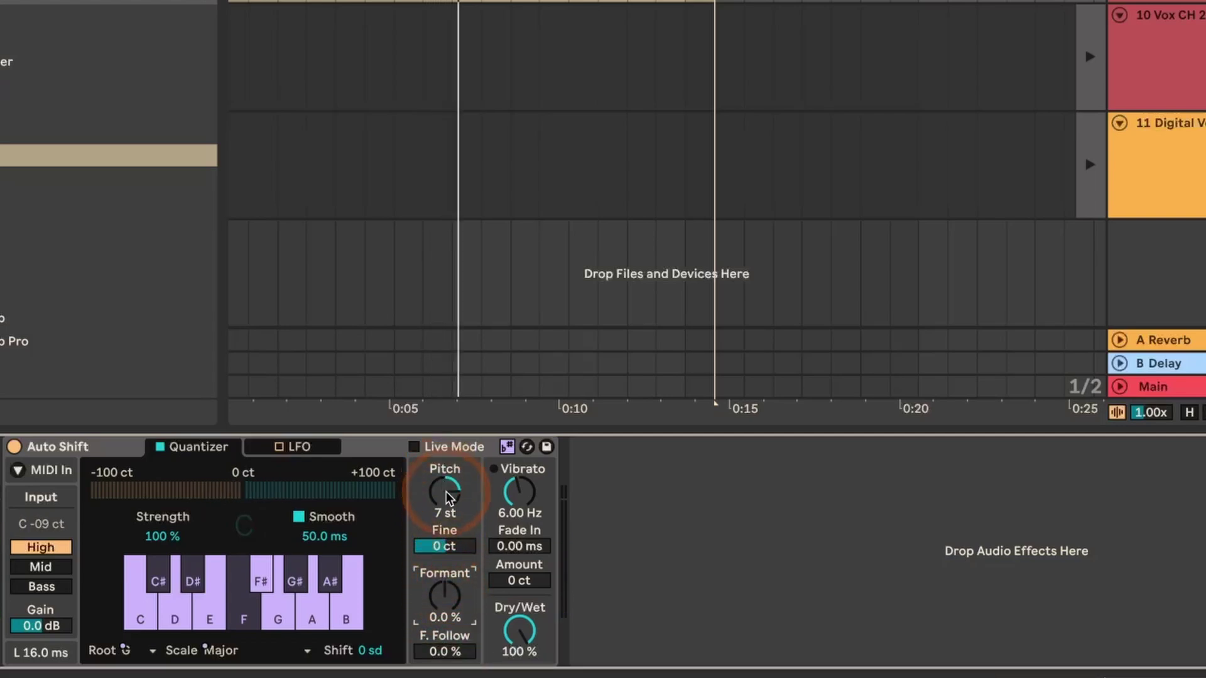
key(Delete)
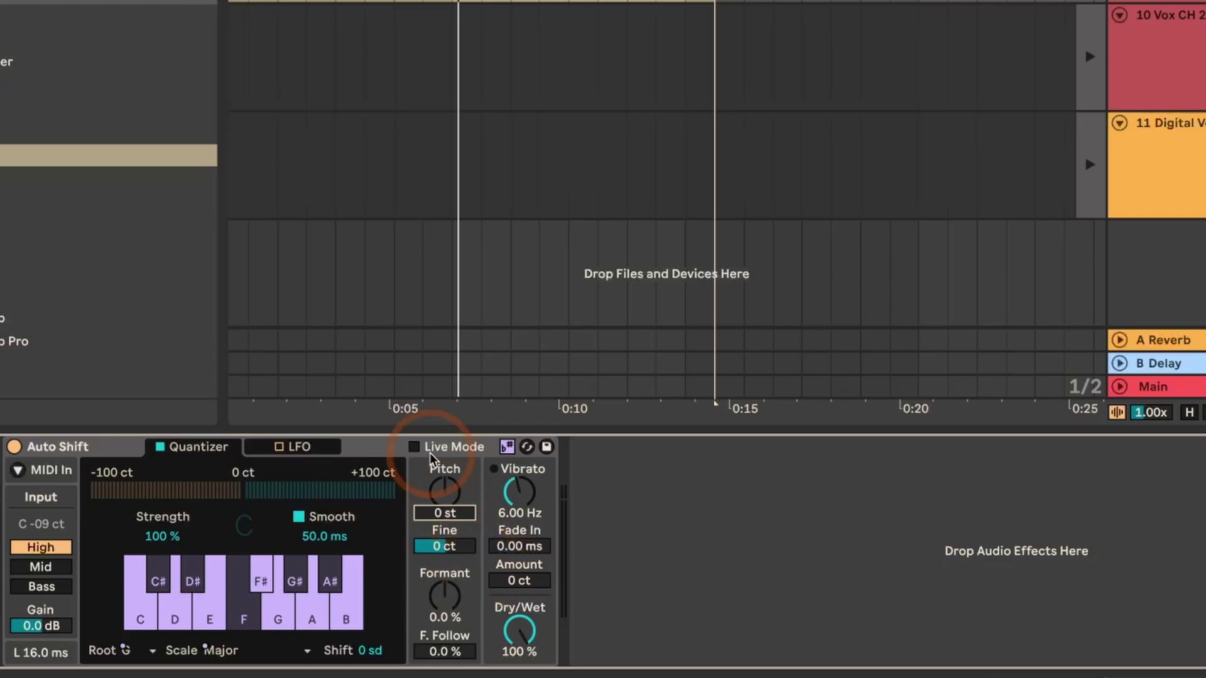
Play the vocal and raise the Vibrato rate to 15.0 Hz
click(520, 498)
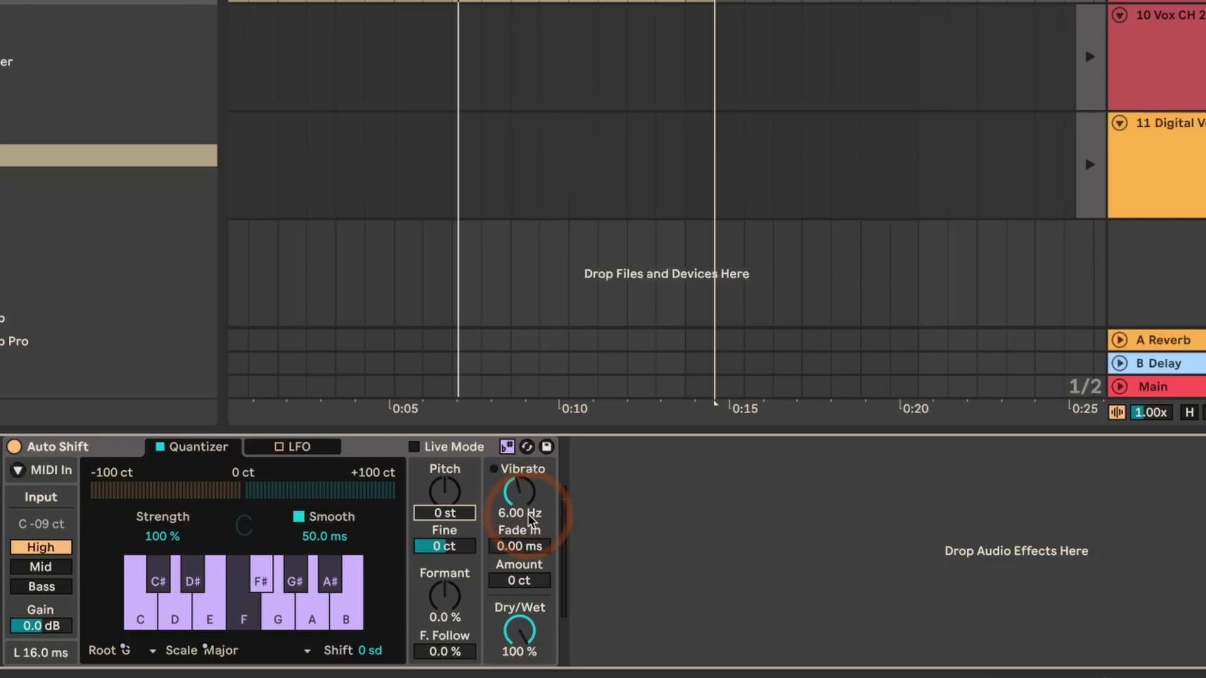
click(515, 499)
key(space)
drag(513, 499, 514, 499)
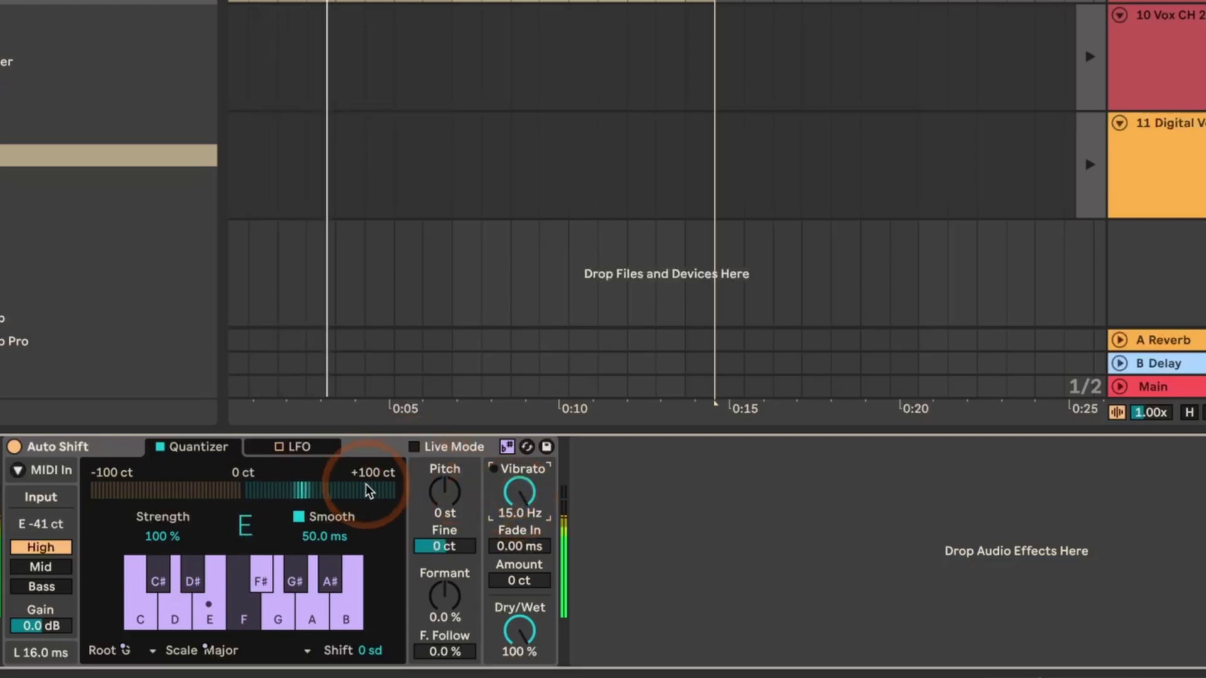
Shorten the quantizer's Smooth time to 15.9 ms and switch Smooth off
drag(313, 540, 313, 540)
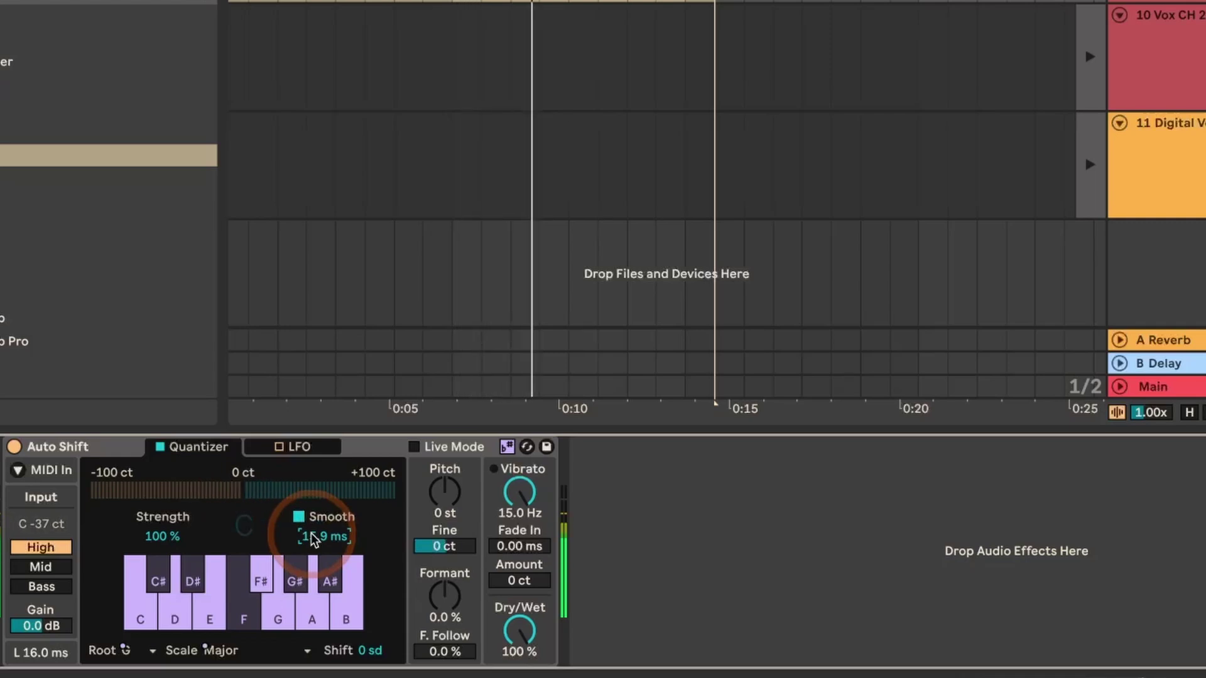
click(299, 517)
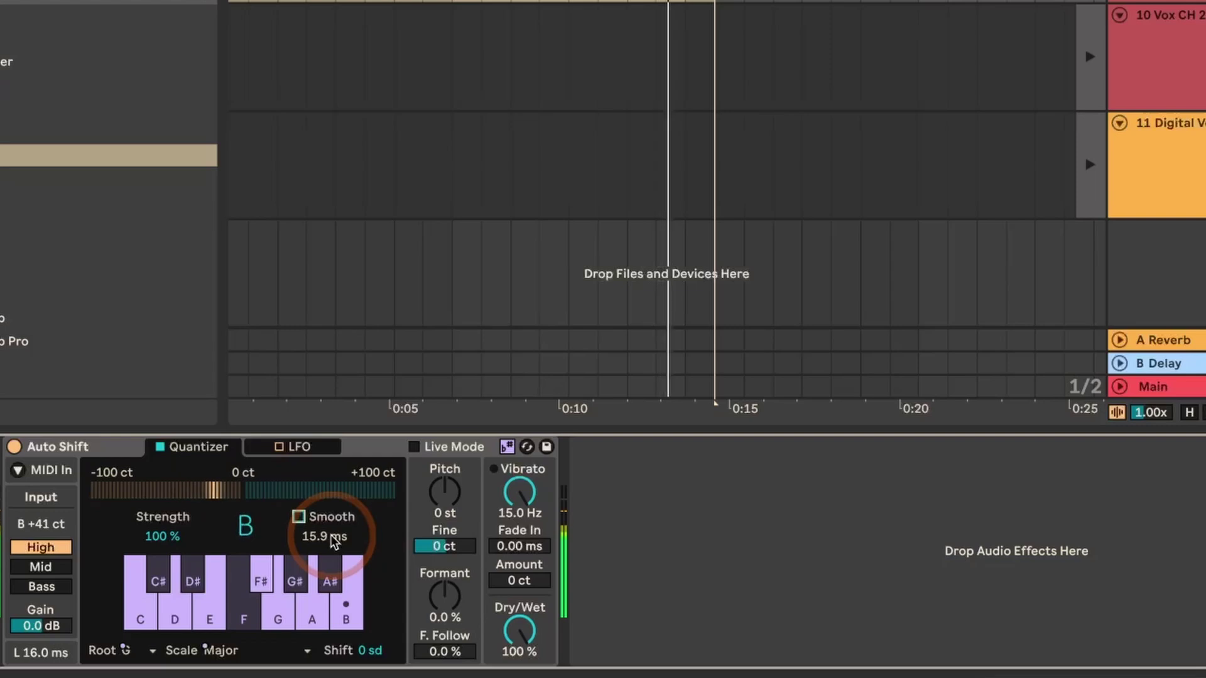
Try a Vibrato Fade In of 2.00 s, and restore Fade In to 0.00 ms and the Vibrato rate to 6.00 Hz
click(480, 502)
drag(490, 510, 491, 512)
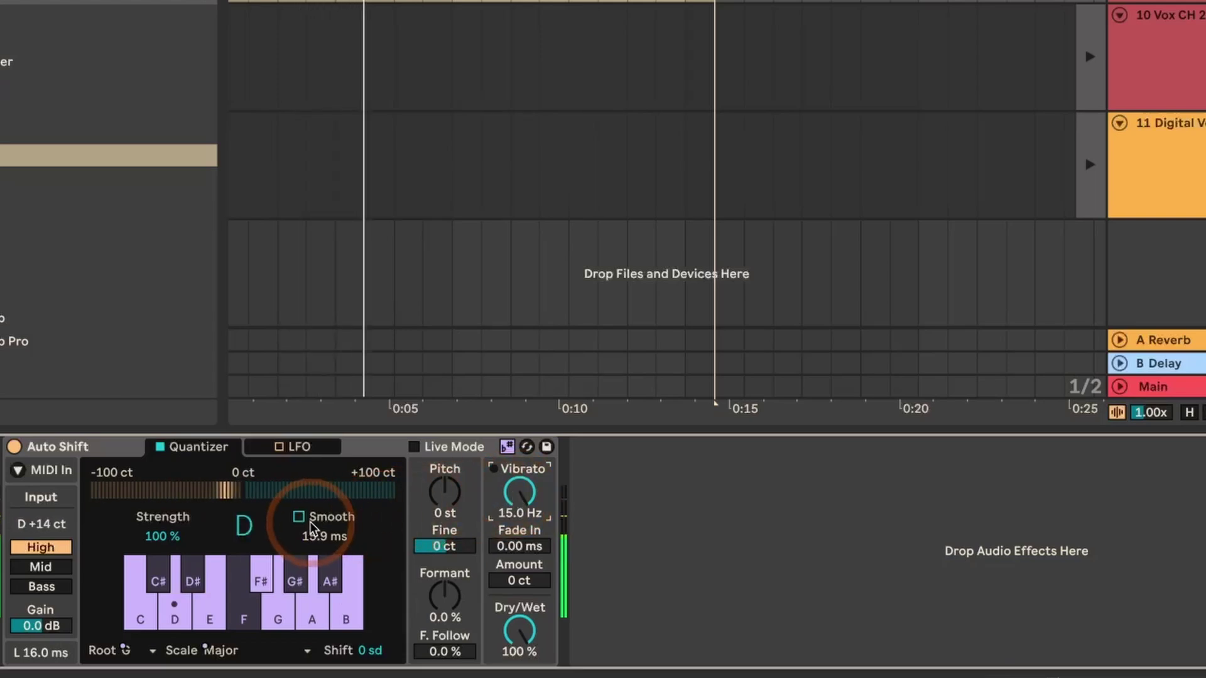
drag(498, 547, 499, 503)
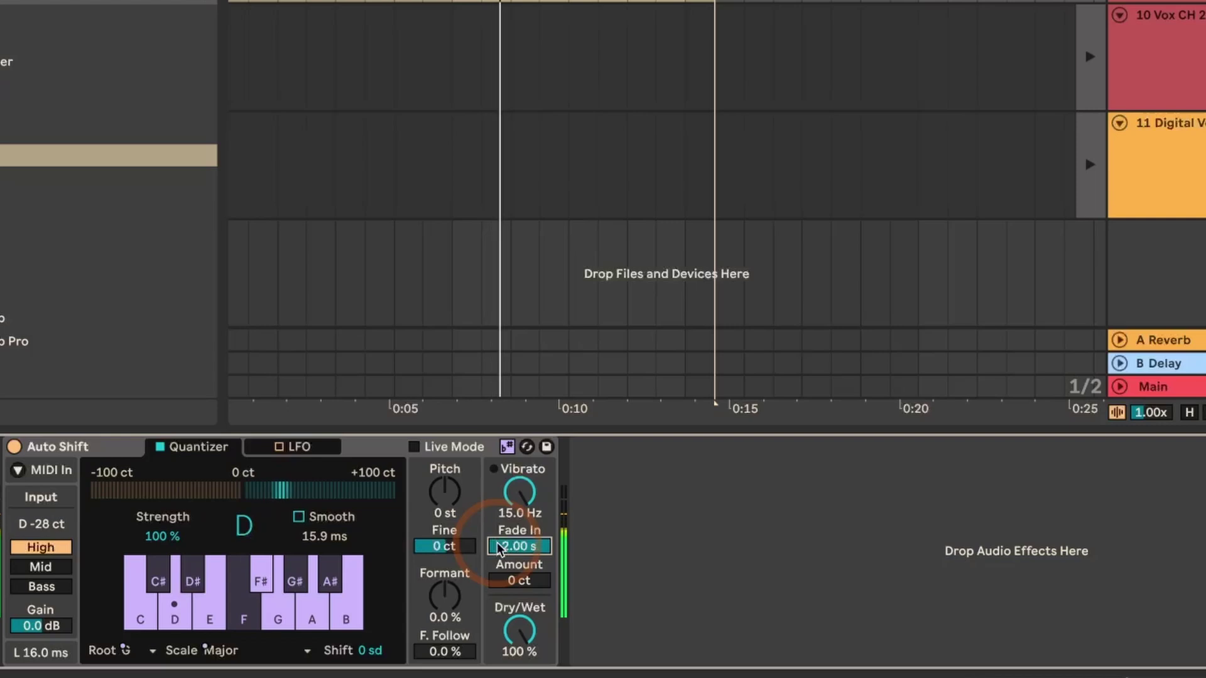
key(Delete)
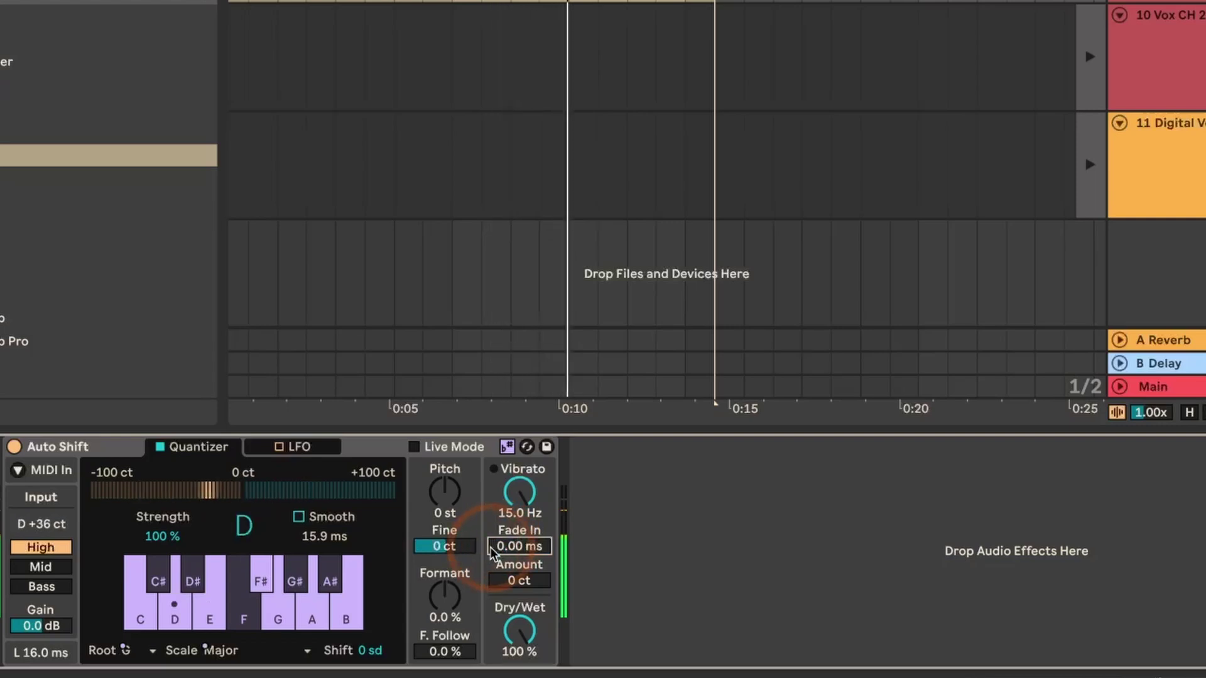
click(515, 514)
key(Delete)
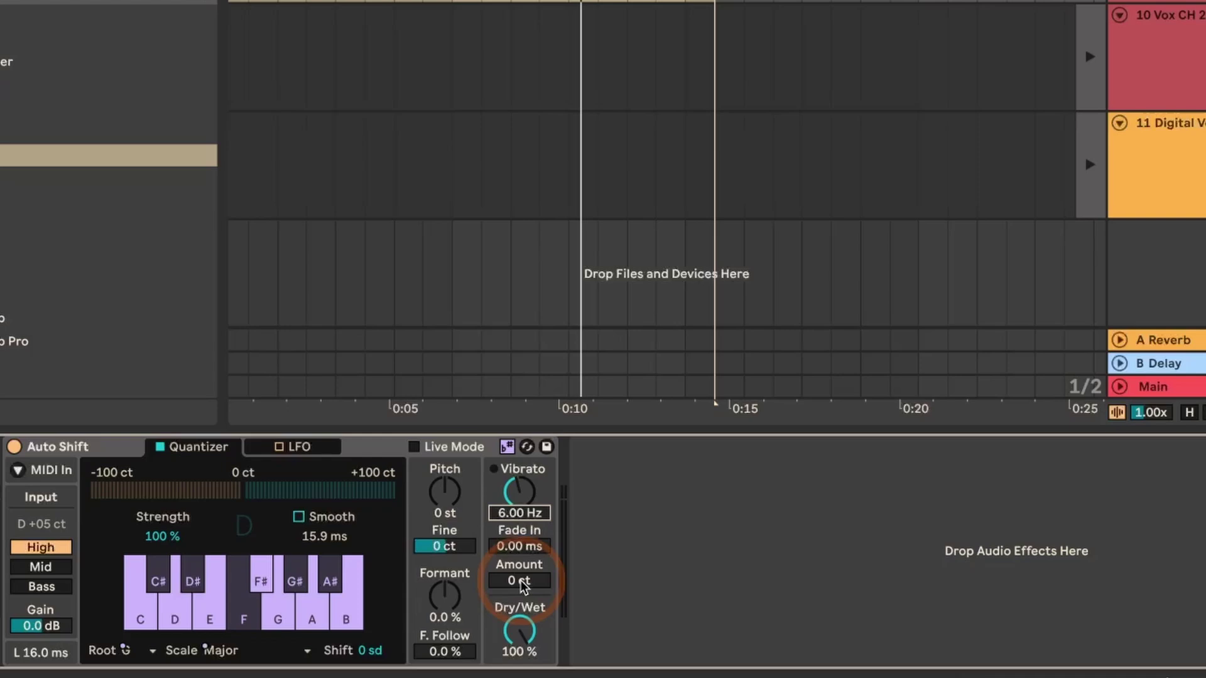
Set Vibrato to 8.45 Hz with a Fade In of 343 ms and an Amount of 108 ct, and play the vocal
drag(520, 584, 514, 477)
drag(519, 546, 519, 503)
drag(520, 580, 519, 553)
key(space)
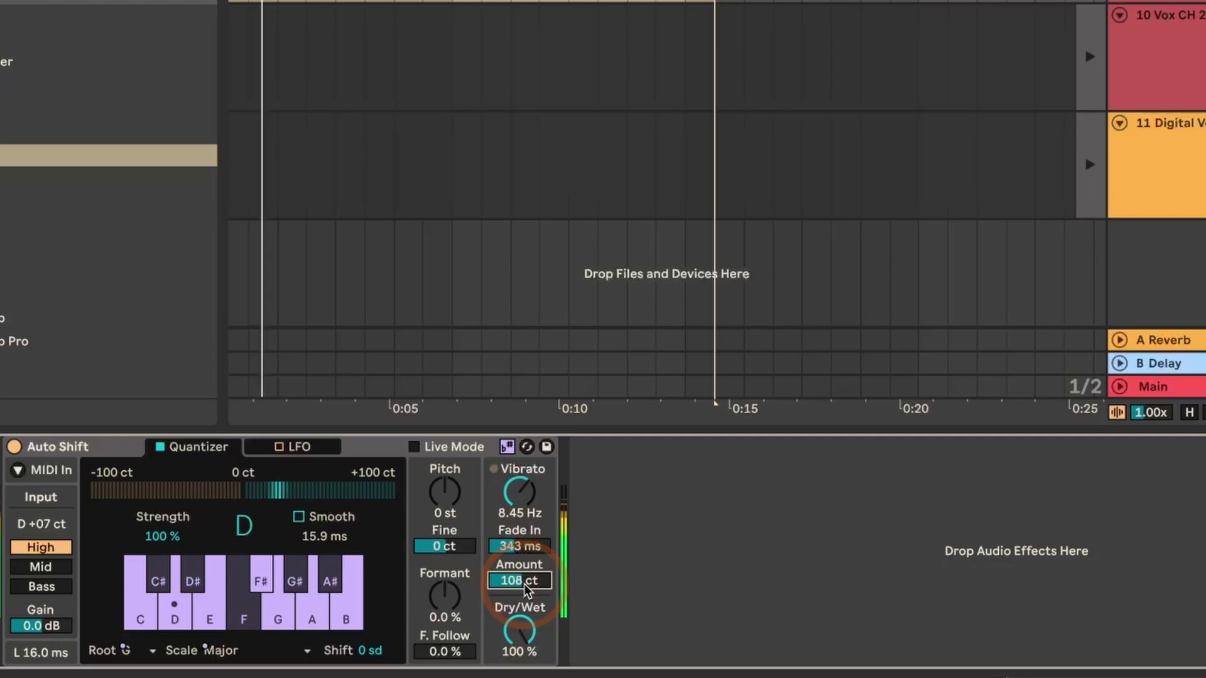
Raise the Vibrato Amount to 200 ct and lower its rate to about 2 Hz while auditioning the vocal
drag(525, 583, 525, 552)
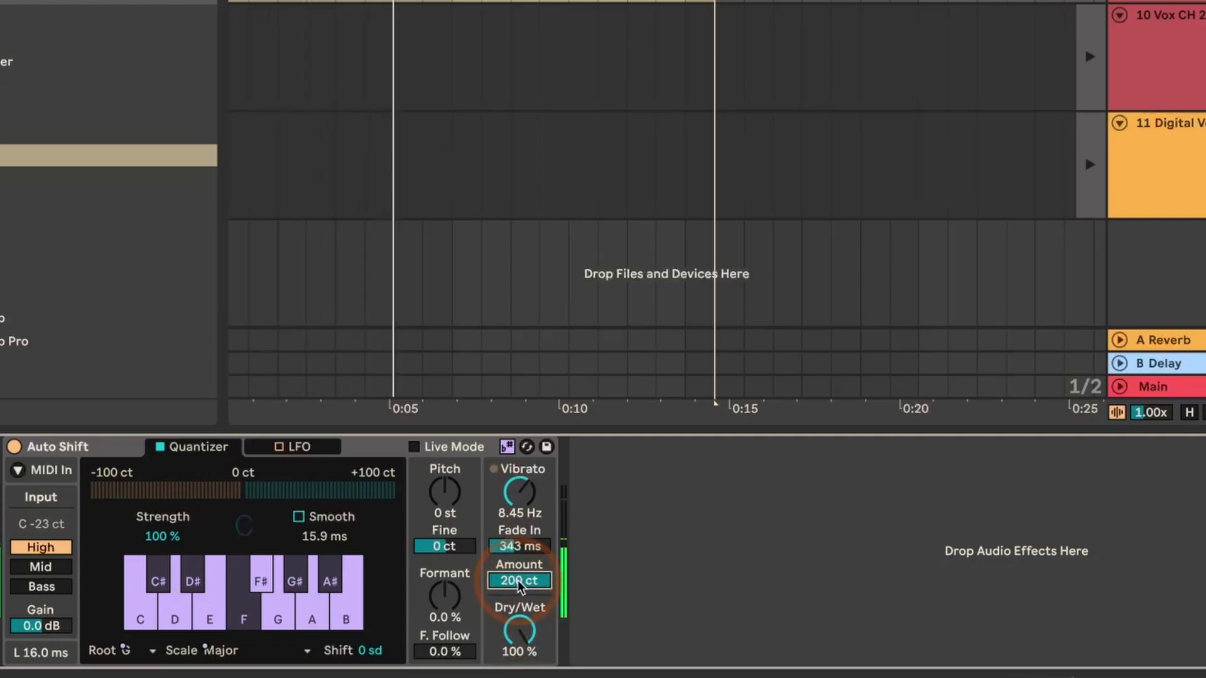
key(space)
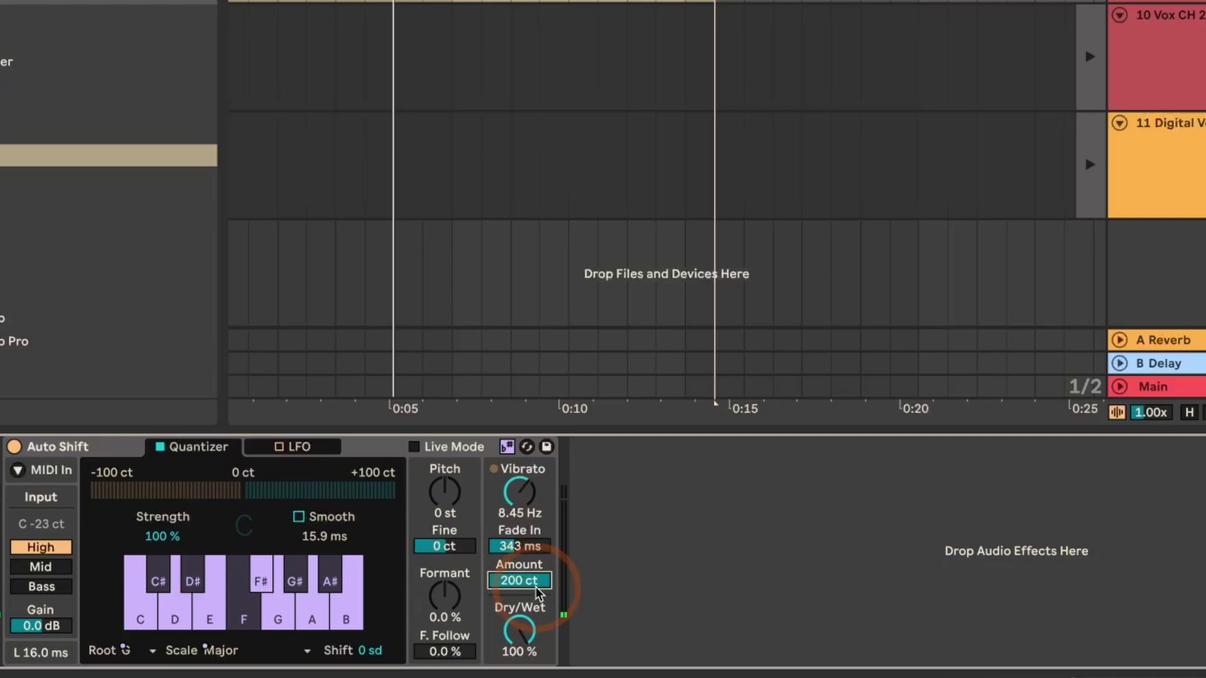
key(space)
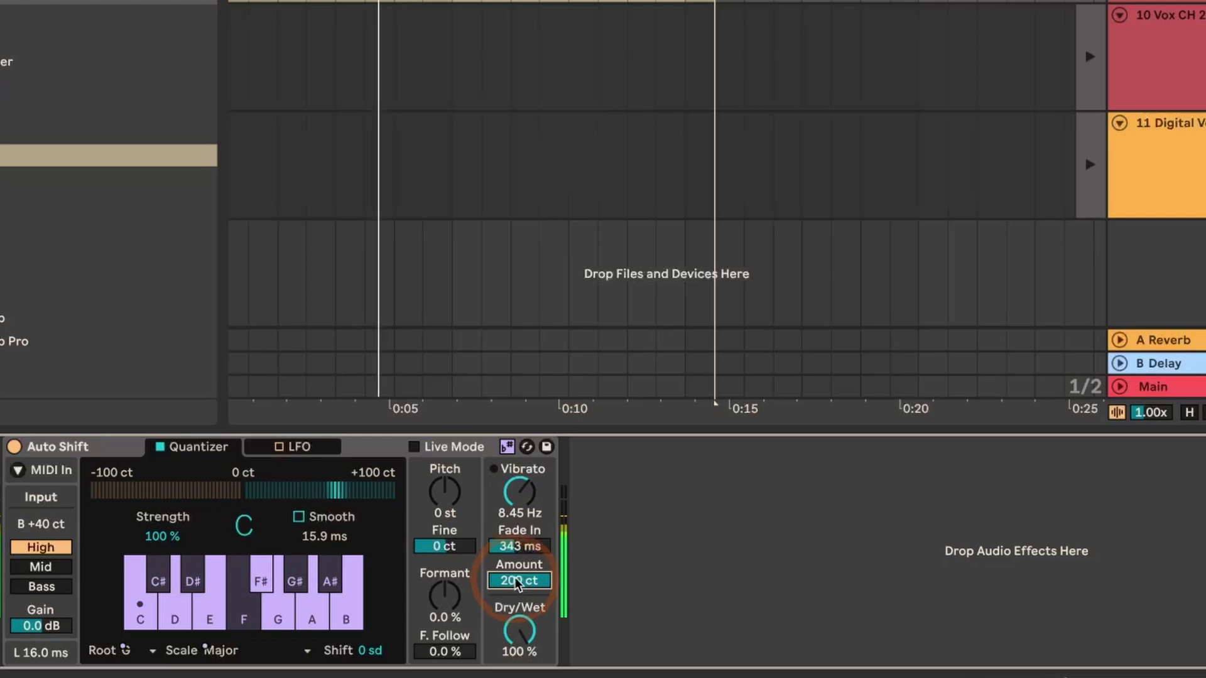
drag(518, 495, 518, 512)
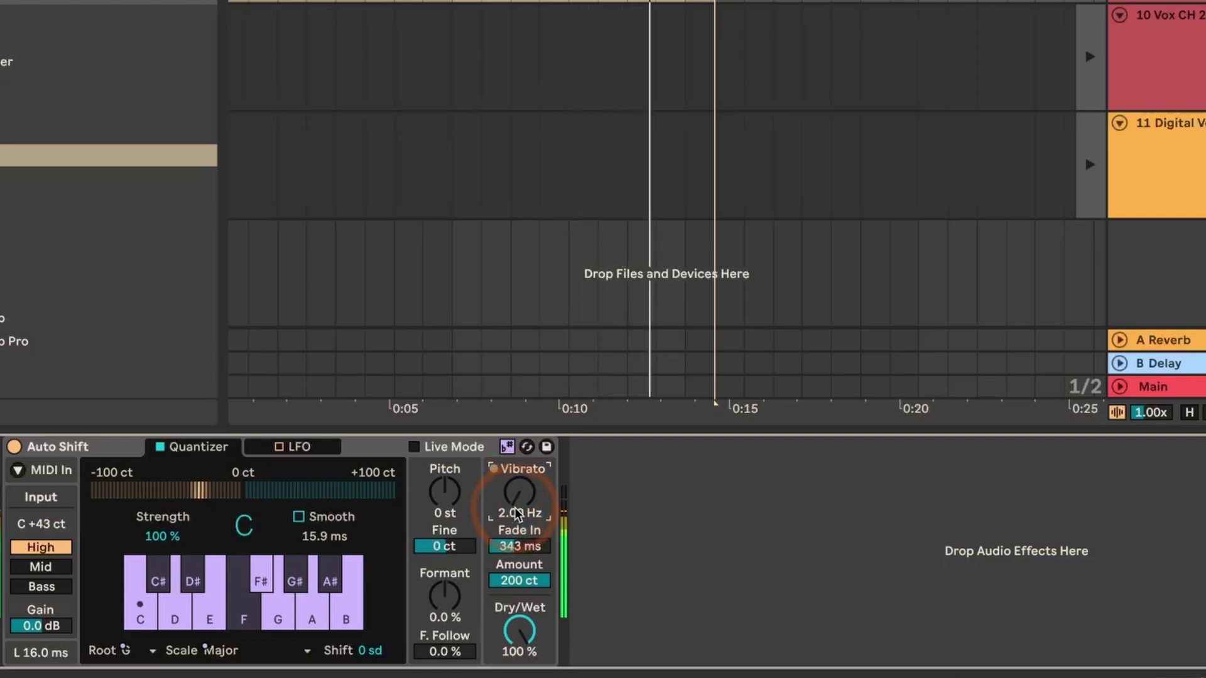
Set the Vibrato rate to 15.0 Hz and its Fade In to 2.00 s while the vocal plays
text(15)
key(Return)
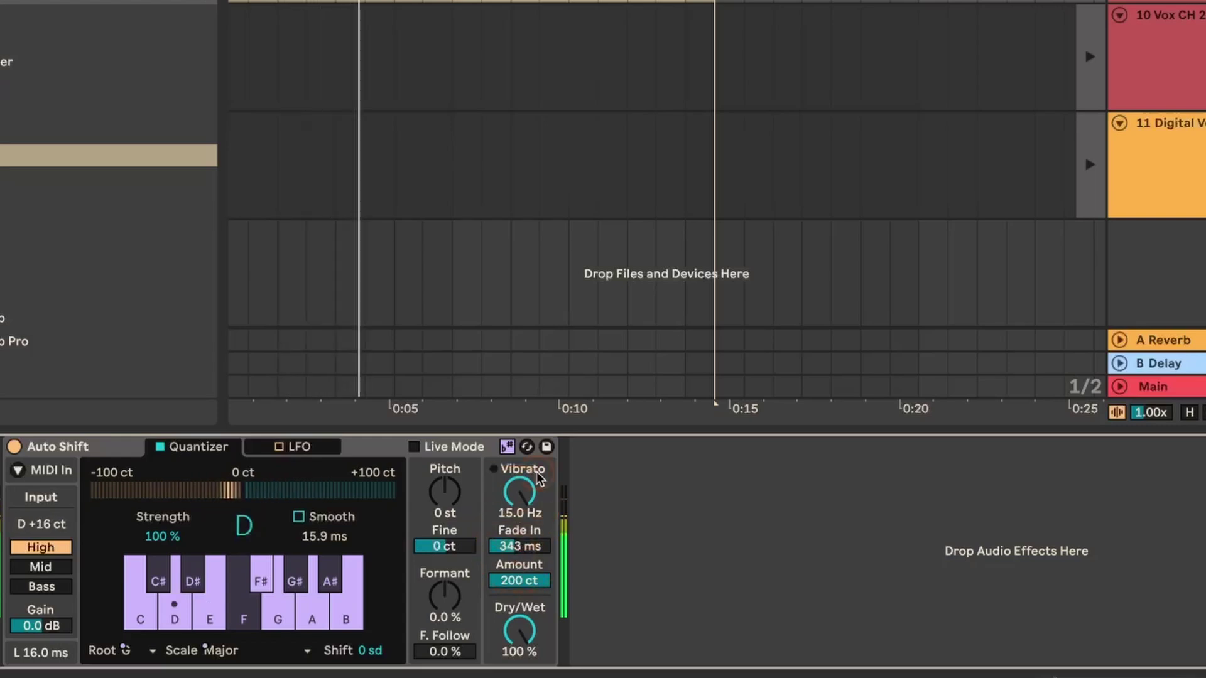
click(520, 547)
text(2)
key(Return)
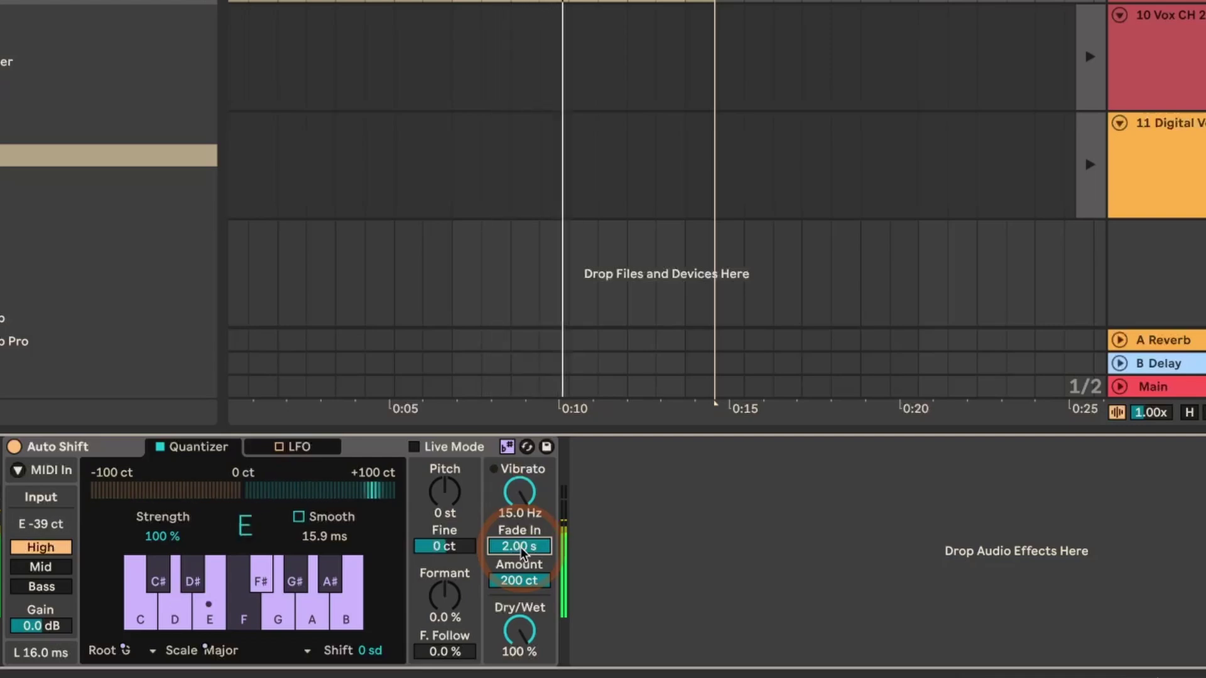
Switch the quantizer's Smooth back on and stop auditioning the vocal
click(233, 520)
click(298, 516)
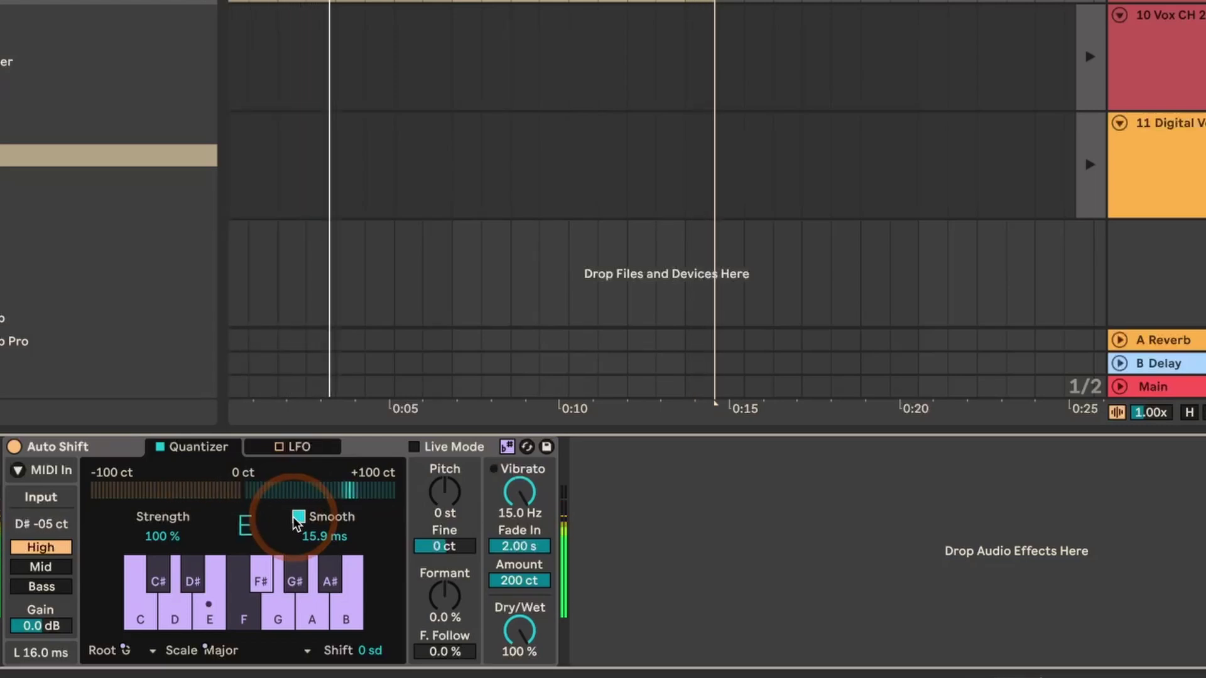
click(513, 491)
drag(512, 491, 523, 528)
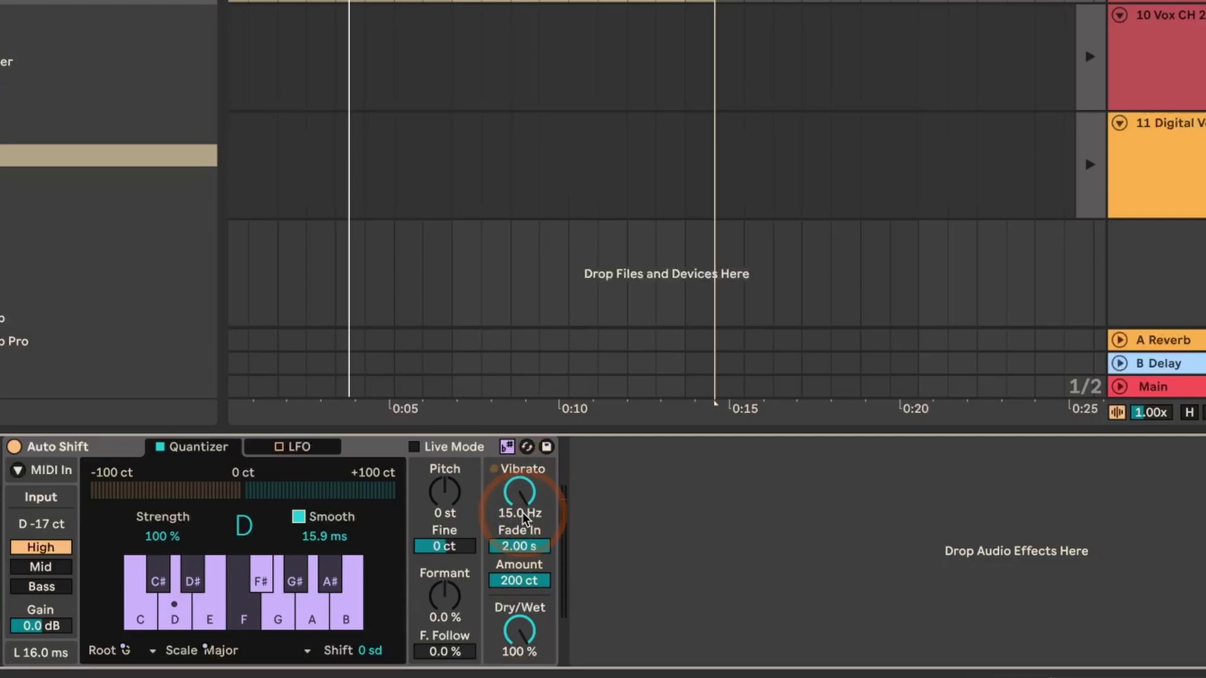
Reset Vibrato to 6.00 Hz with a Fade In of 0.00 ms and an Amount of 0 ct, keeping Dry/Wet at 100 %
double_click(522, 511)
double_click(524, 546)
click(519, 604)
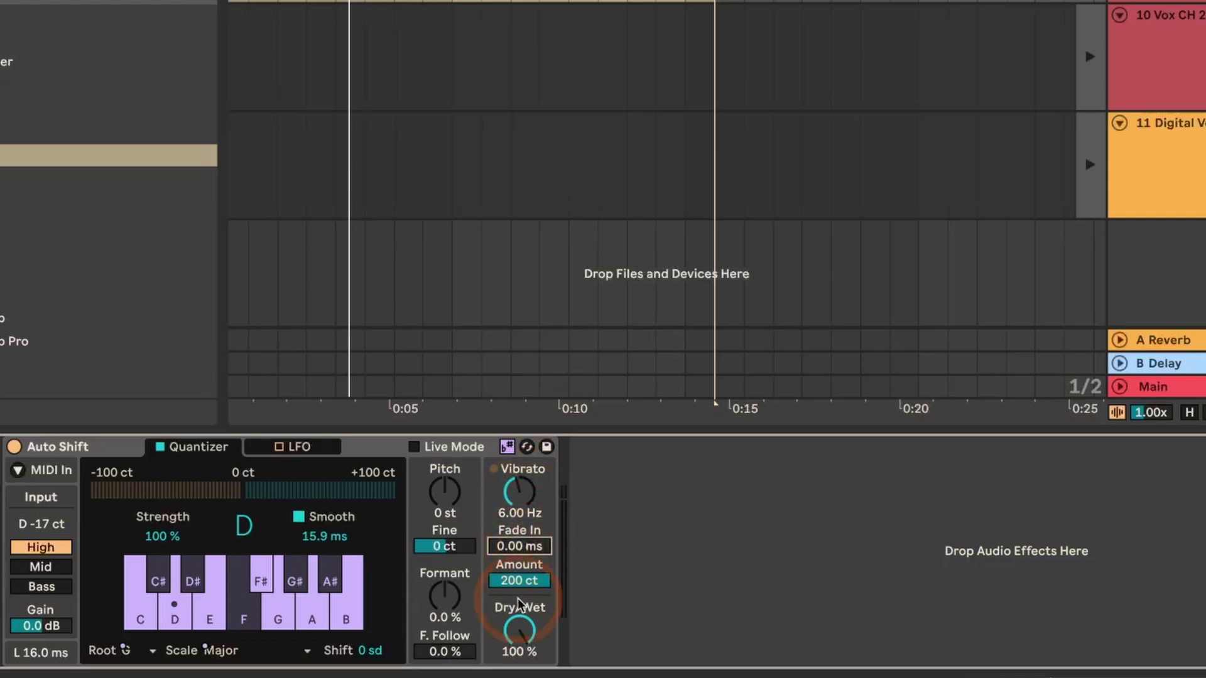
double_click(516, 583)
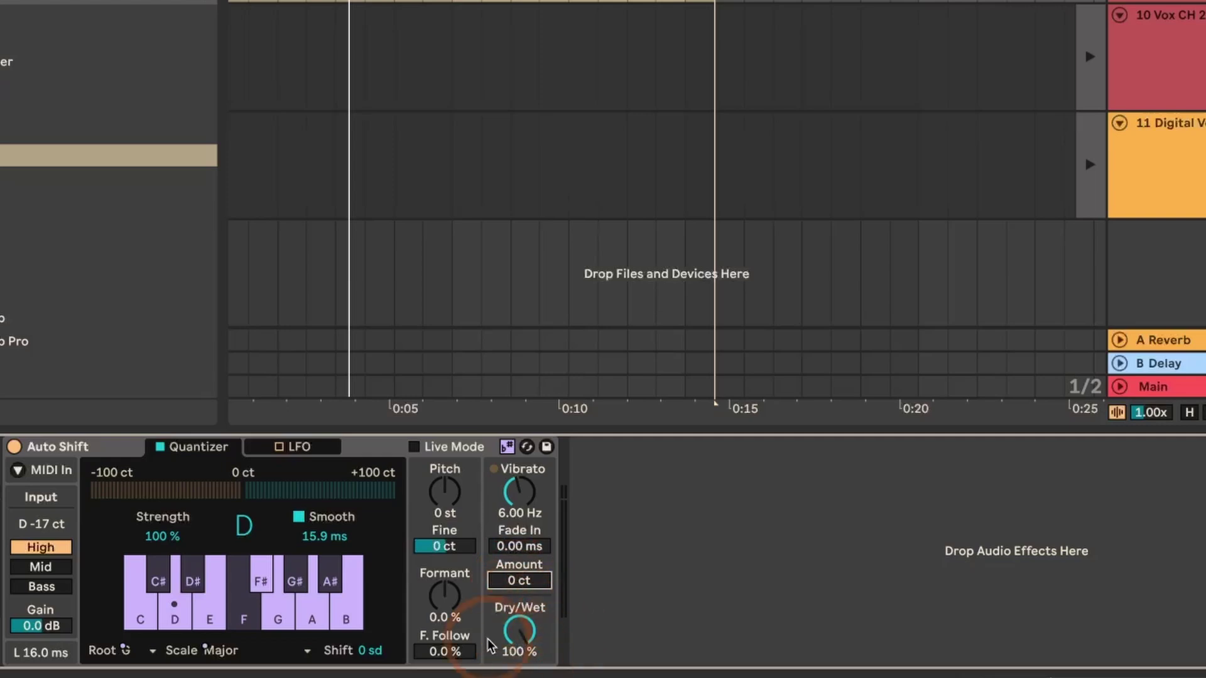
drag(516, 623, 516, 659)
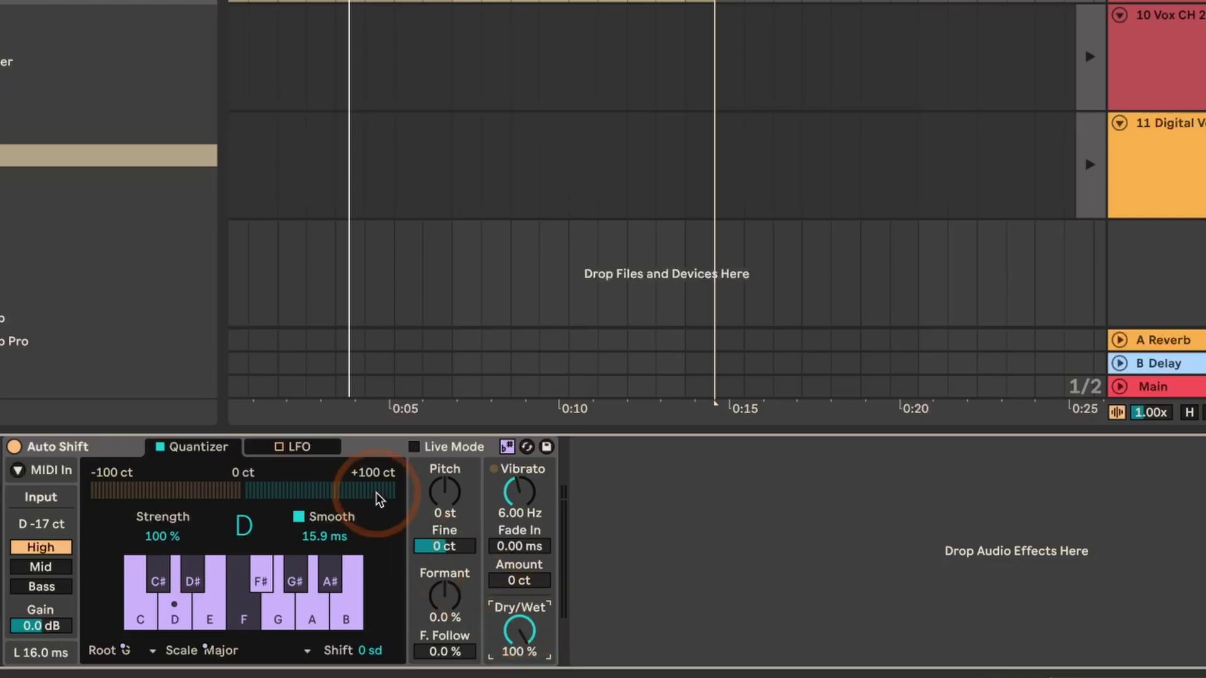
Switch the LFO on and raise its onset Delay to 1.50 s
click(317, 449)
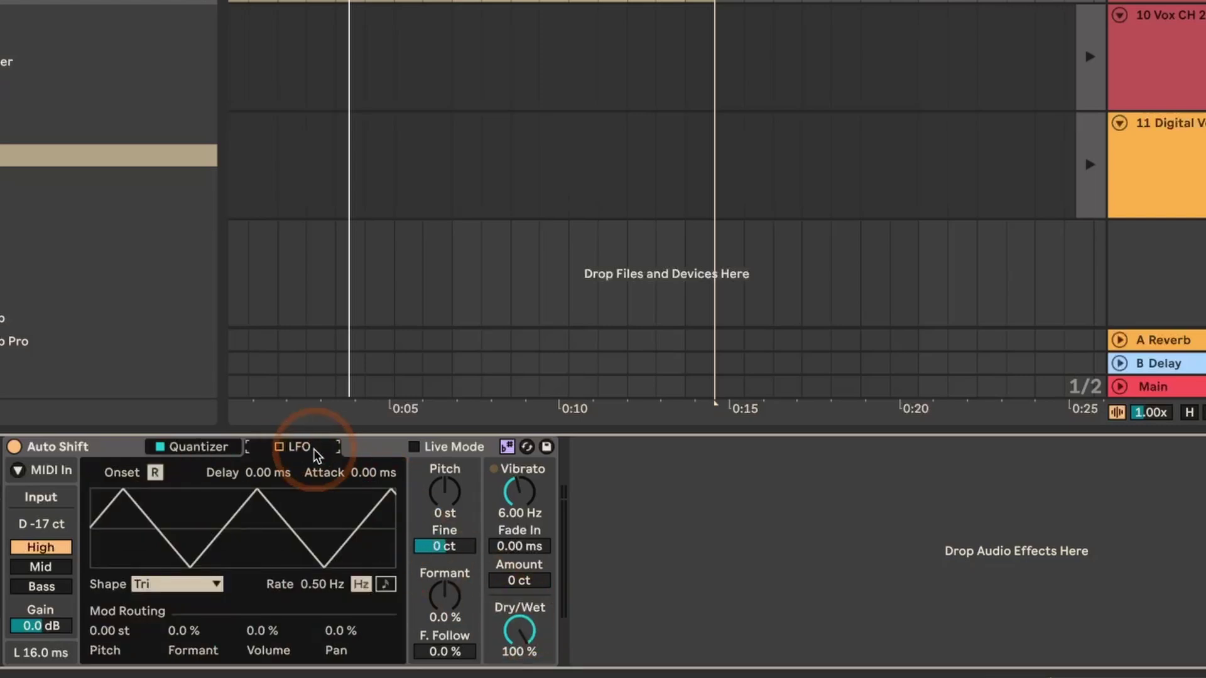
click(279, 447)
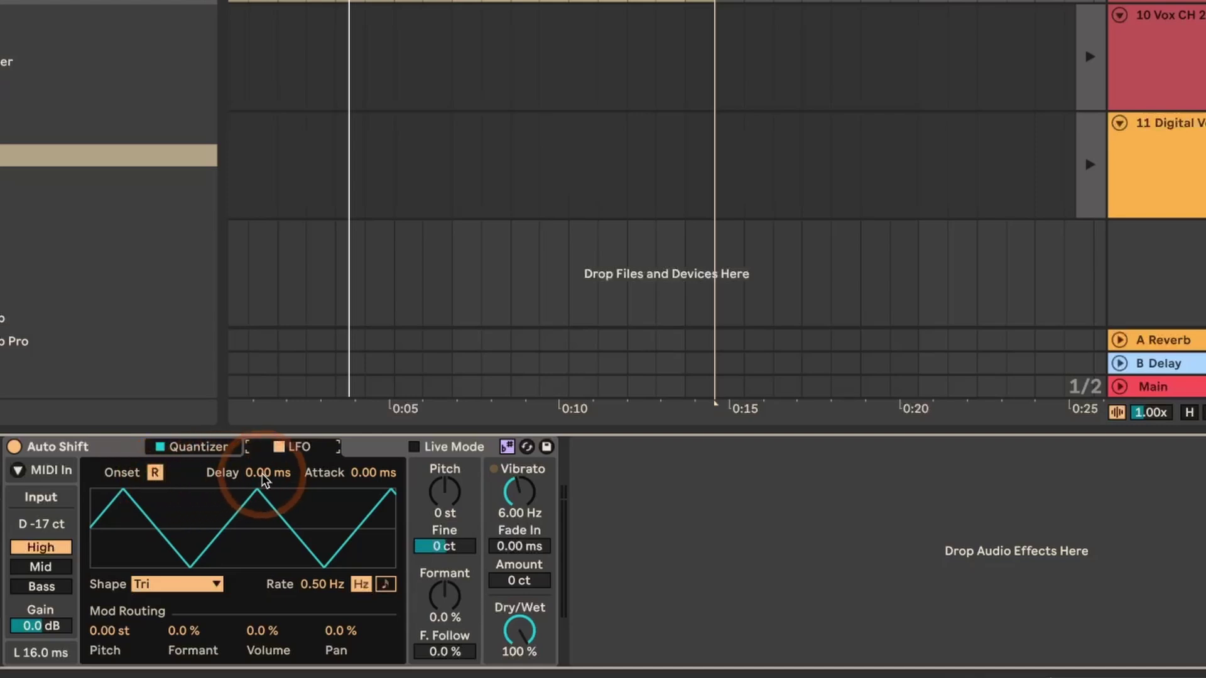
mouse_move(273, 473)
mouse_down()
mouse_move(272, 439)
mouse_move(264, 485)
mouse_move(262, 472)
mouse_up()
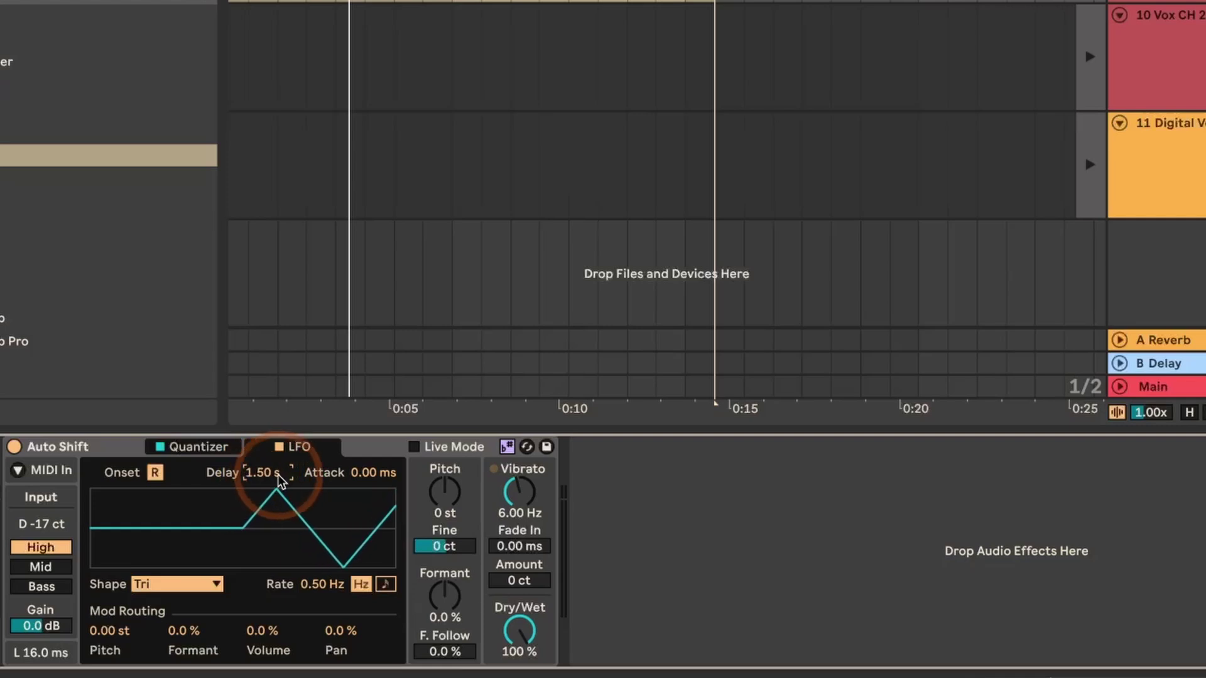
Set the LFO's Delay to 1.50 s and its Attack to 841 ms while the vocal plays
click(186, 447)
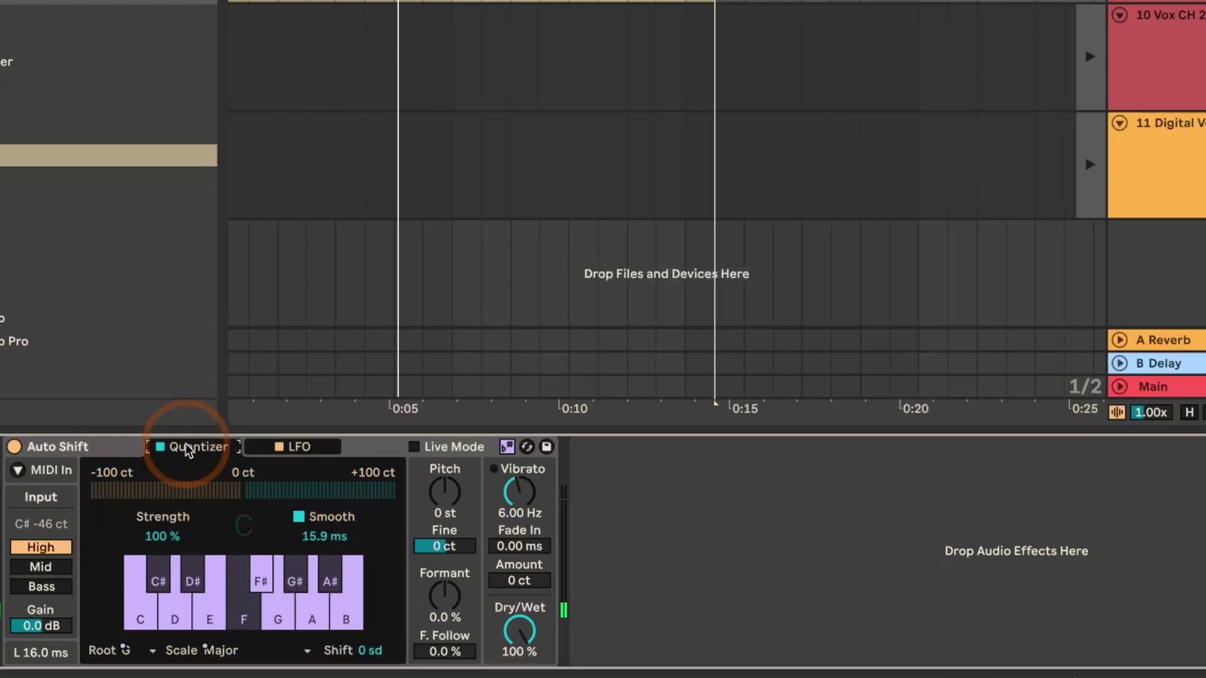
click(292, 448)
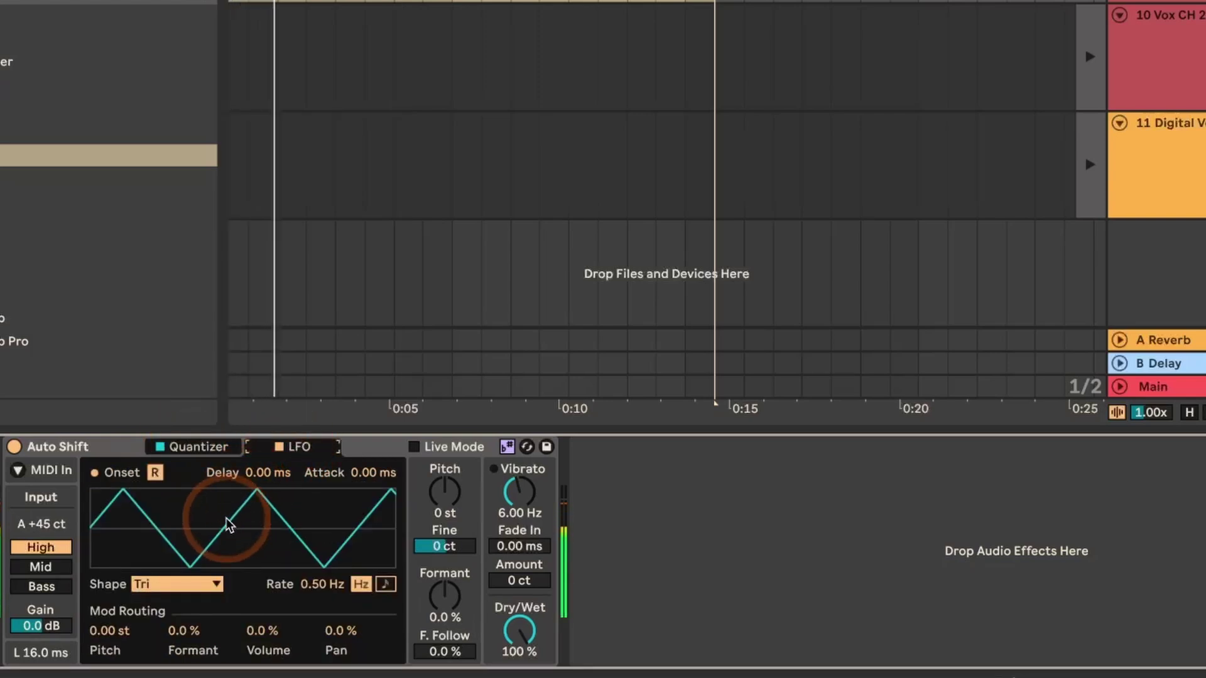
drag(260, 493, 379, 484)
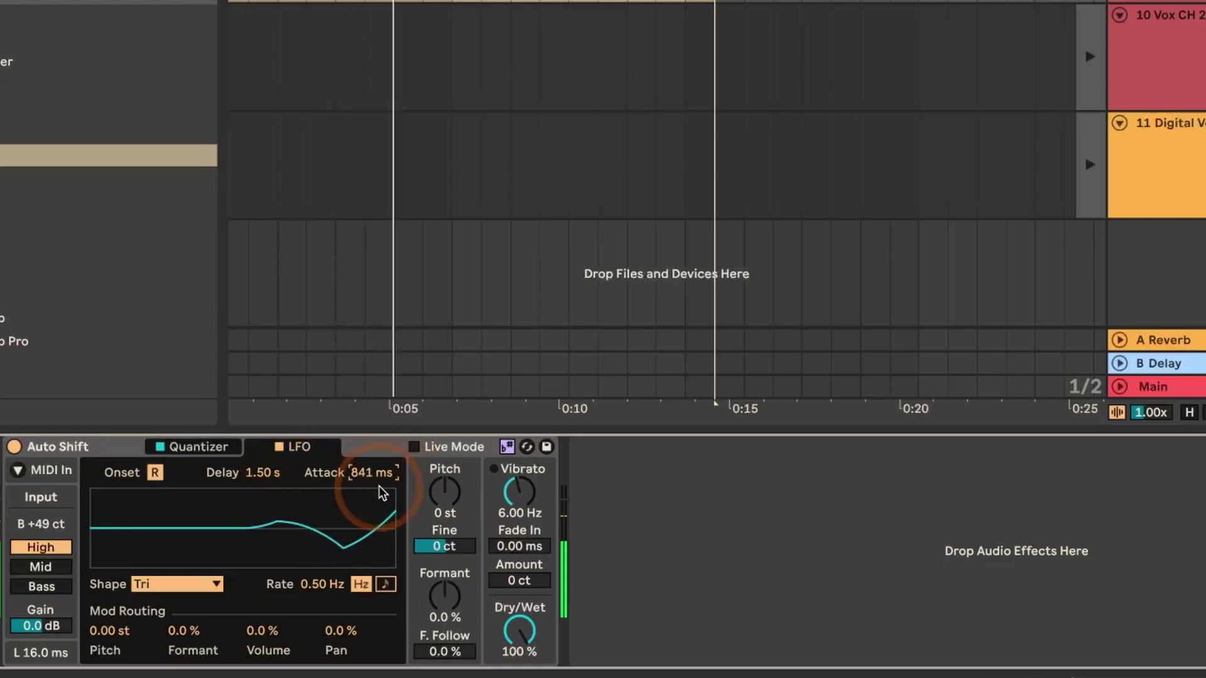
click(112, 635)
click(209, 534)
click(111, 630)
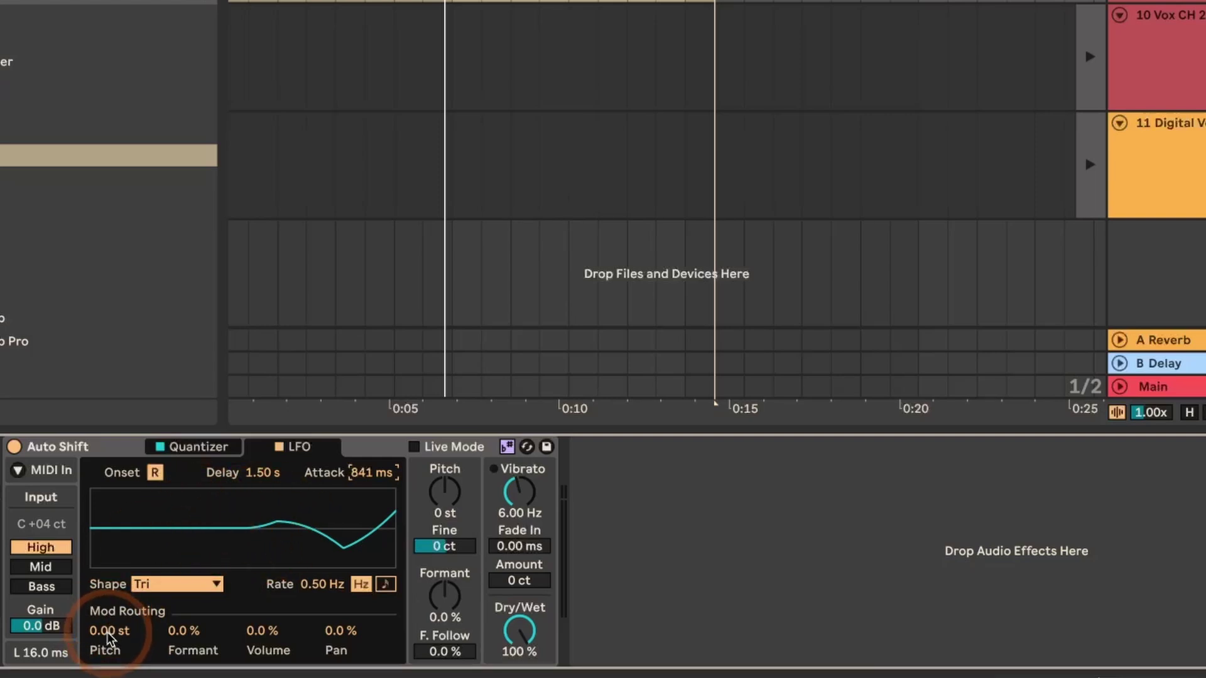
click(174, 636)
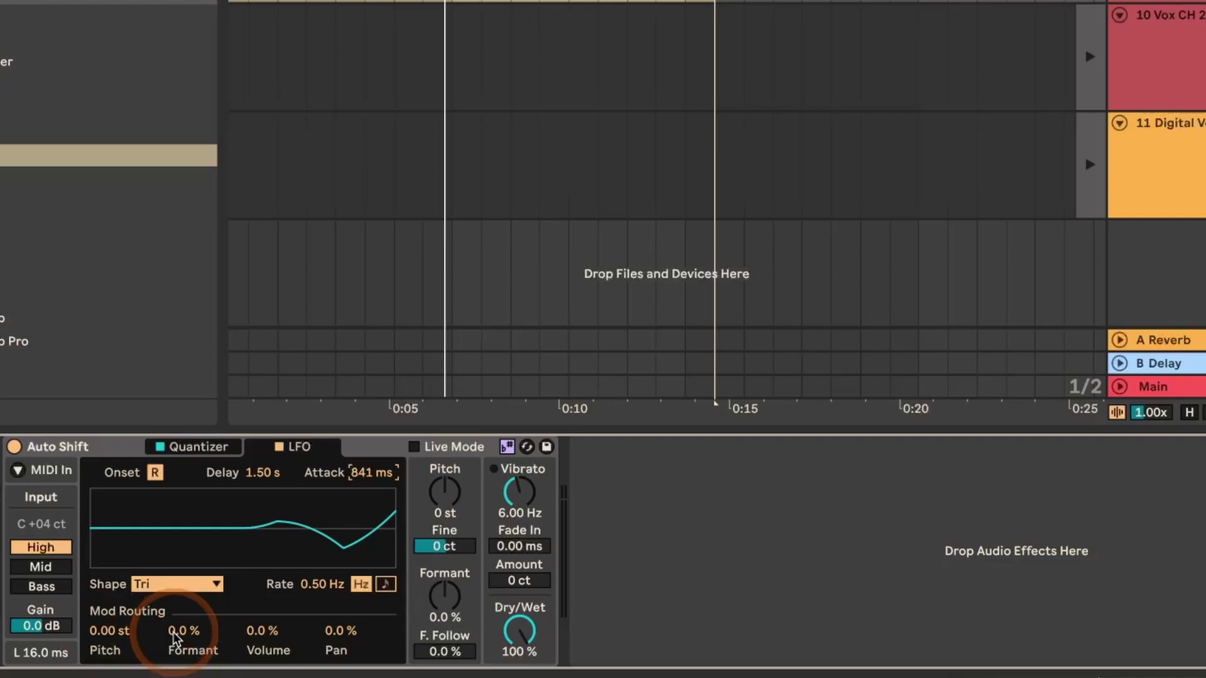
click(260, 632)
click(335, 631)
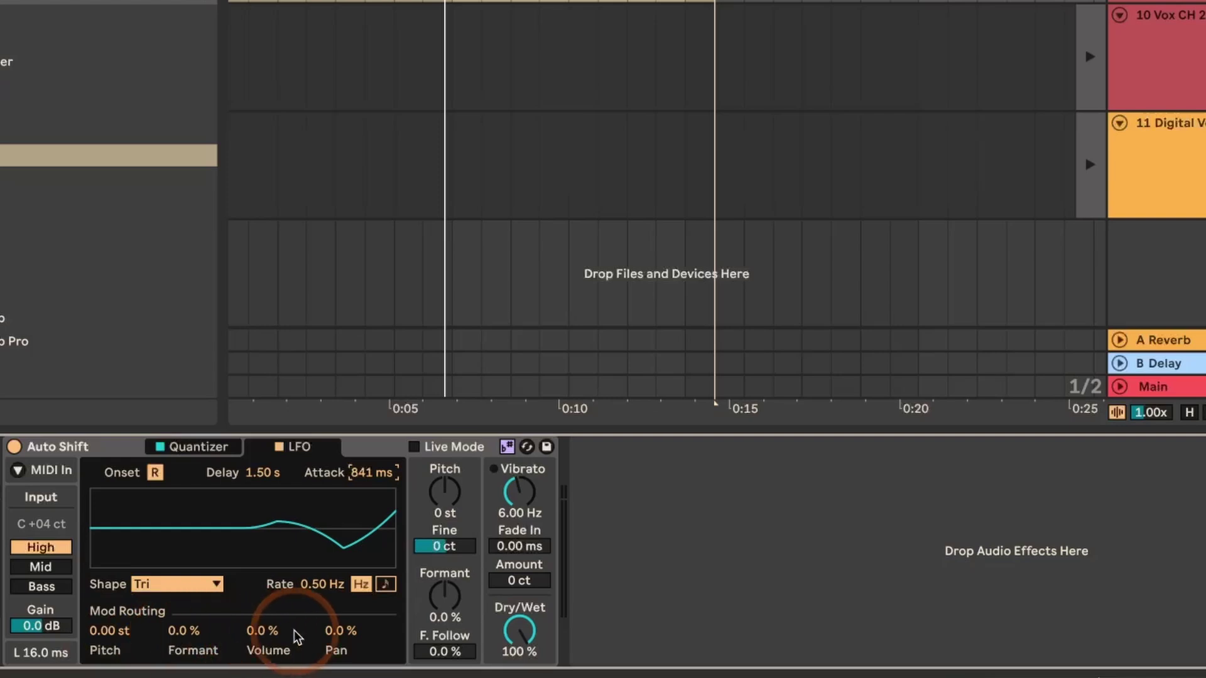
Shorten the LFO's Delay to 1.56 ms and lengthen its Attack to 1.73 s
click(363, 521)
click(350, 472)
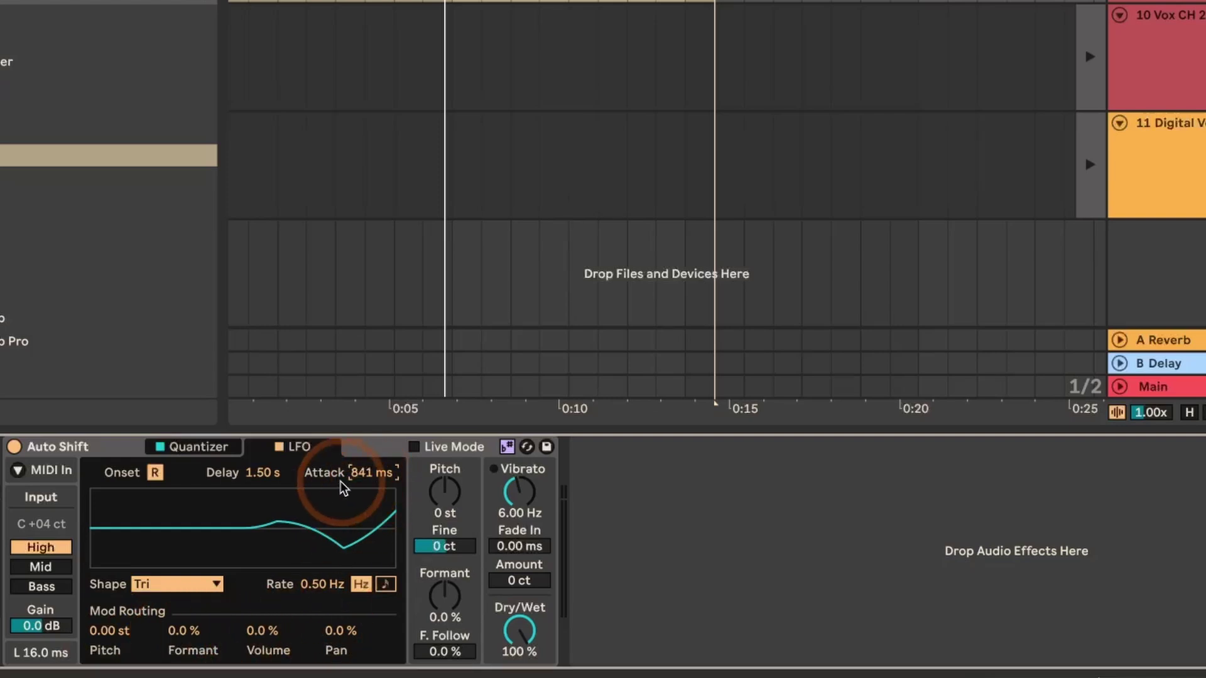
key(Delete)
click(282, 473)
drag(284, 474, 364, 391)
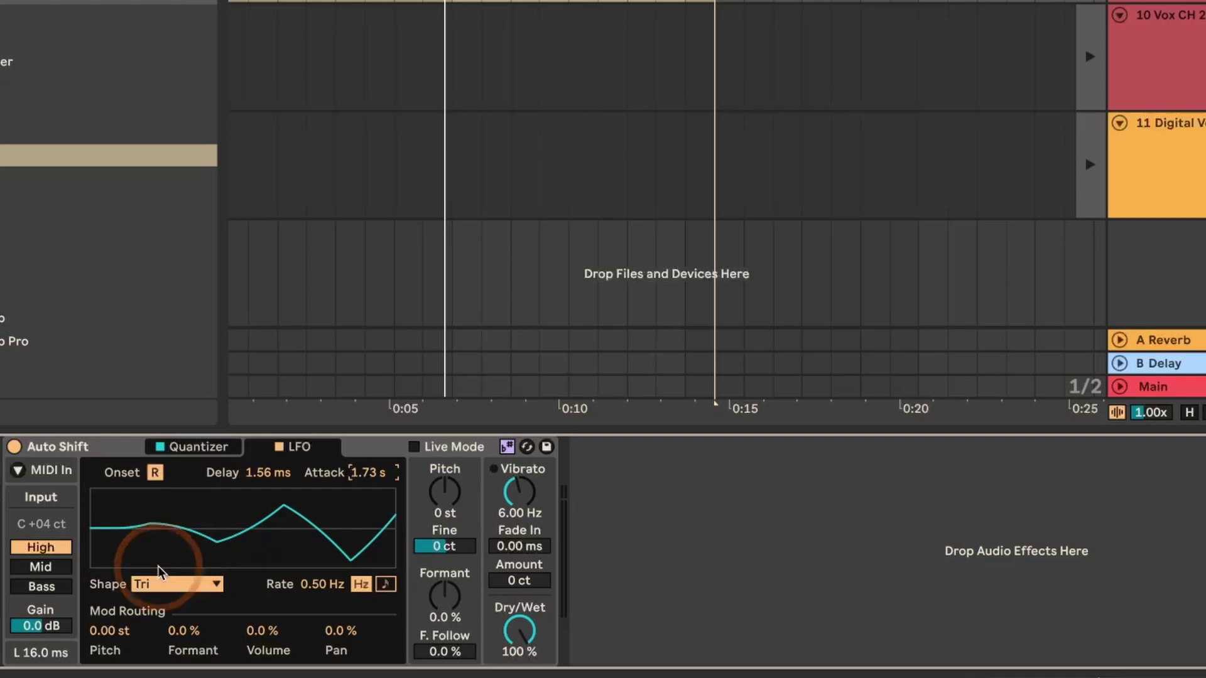
Audition the LFO's Pitch modulation at 2.00 st and 12.00 st, and return it to 0.00 st
click(98, 631)
text(2)
key(Return)
key(space)
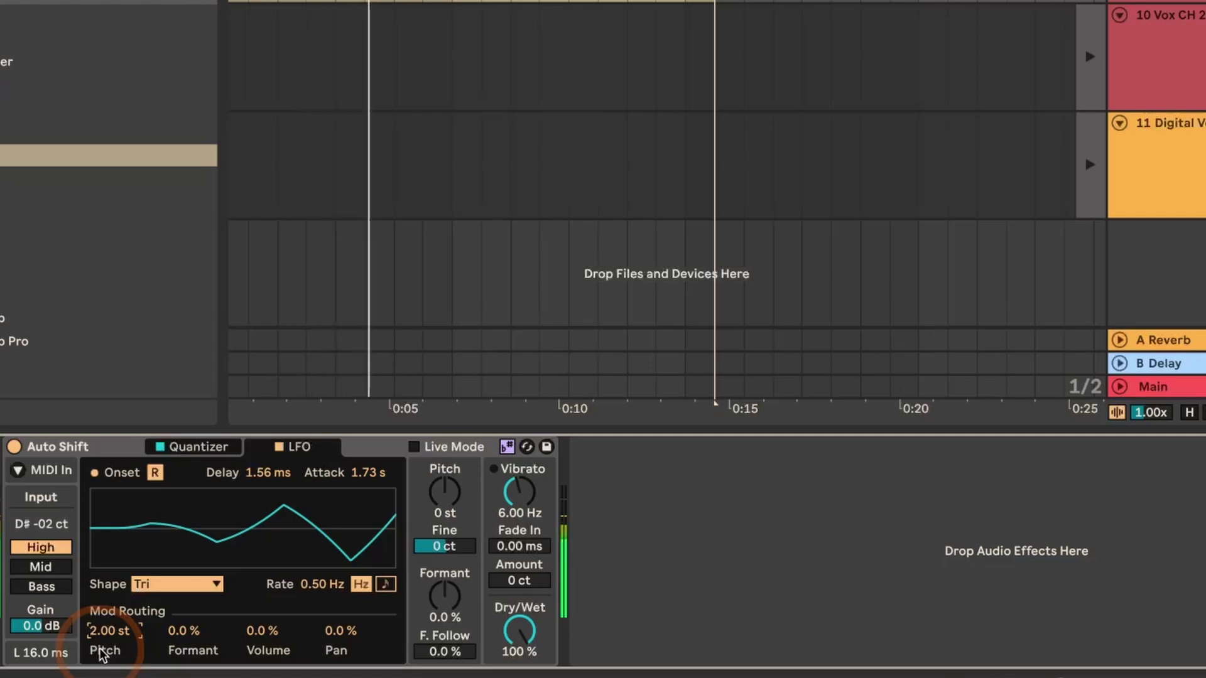
drag(103, 653, 108, 629)
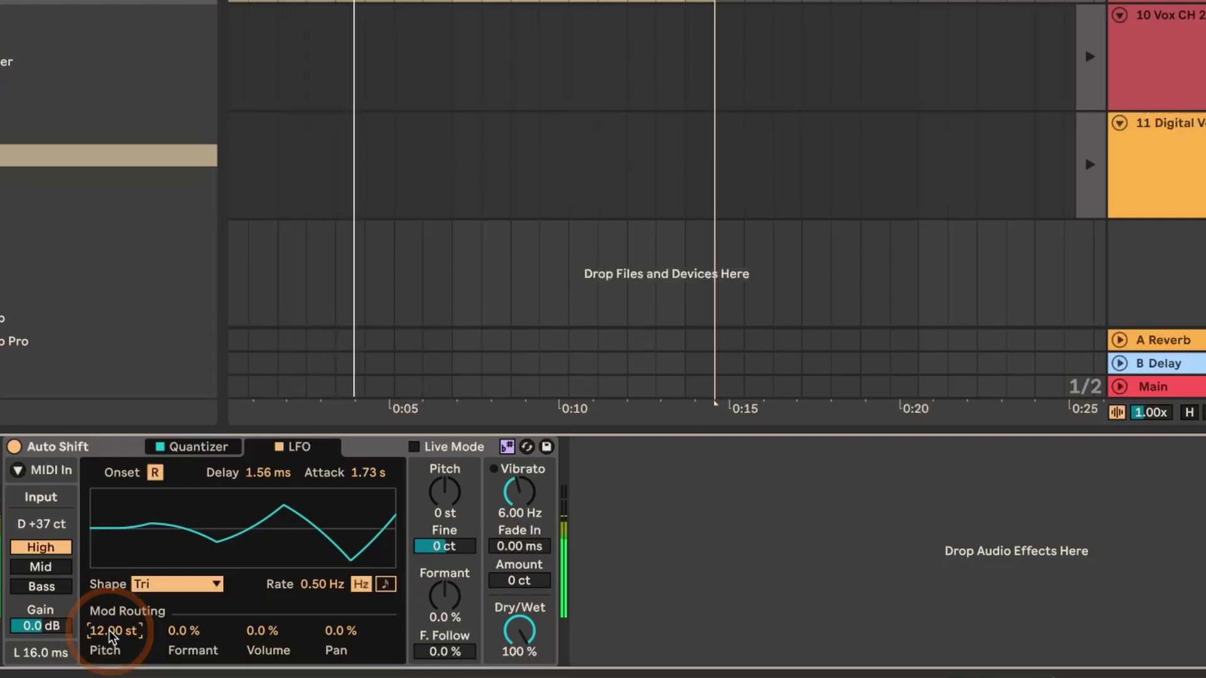
mouse_move(108, 631)
mouse_down()
mouse_move(108, 666)
mouse_move(107, 629)
mouse_up()
Audition the LFO's Formant and Volume modulation at 100 % one at a time, resetting each to 0.0 %
mouse_move(186, 630)
mouse_down()
mouse_move(186, 596)
mouse_move(186, 630)
mouse_up()
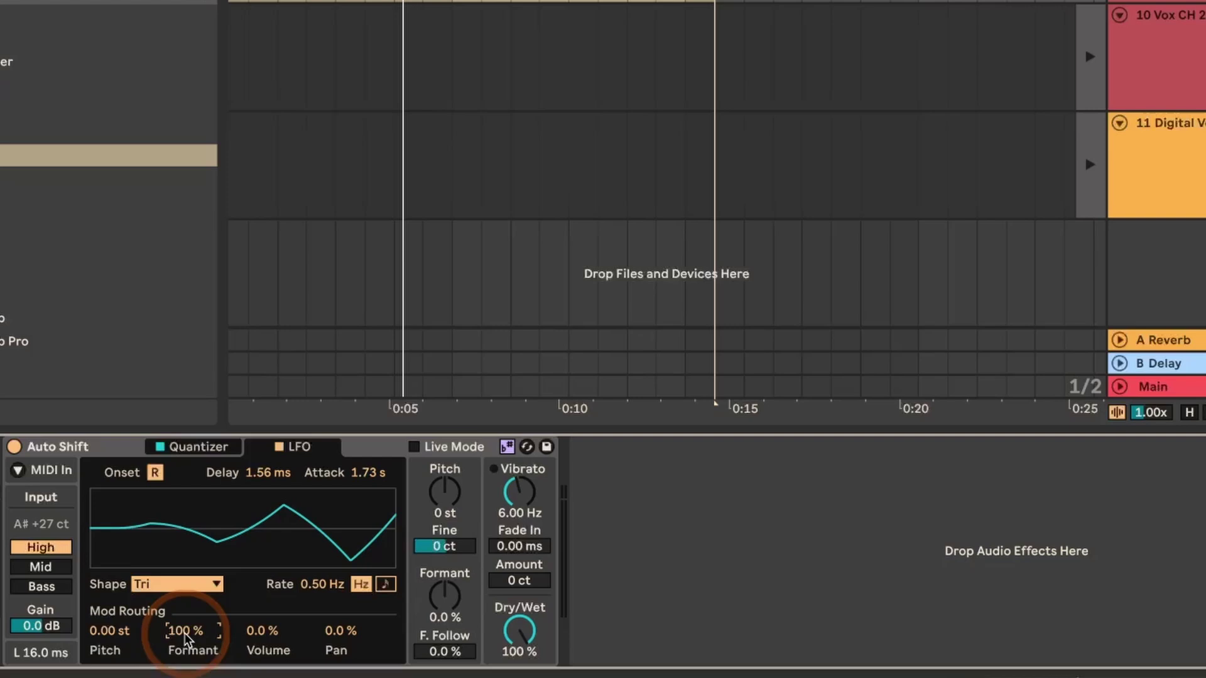
key(Delete)
click(270, 631)
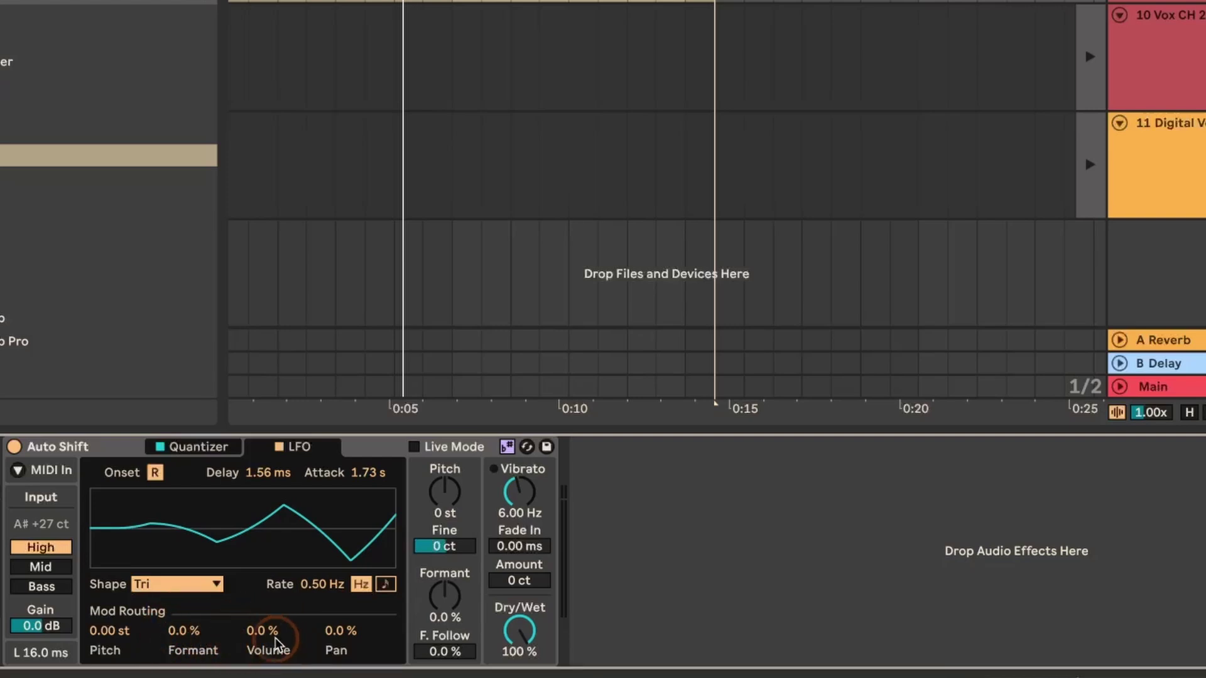
drag(275, 630, 261, 628)
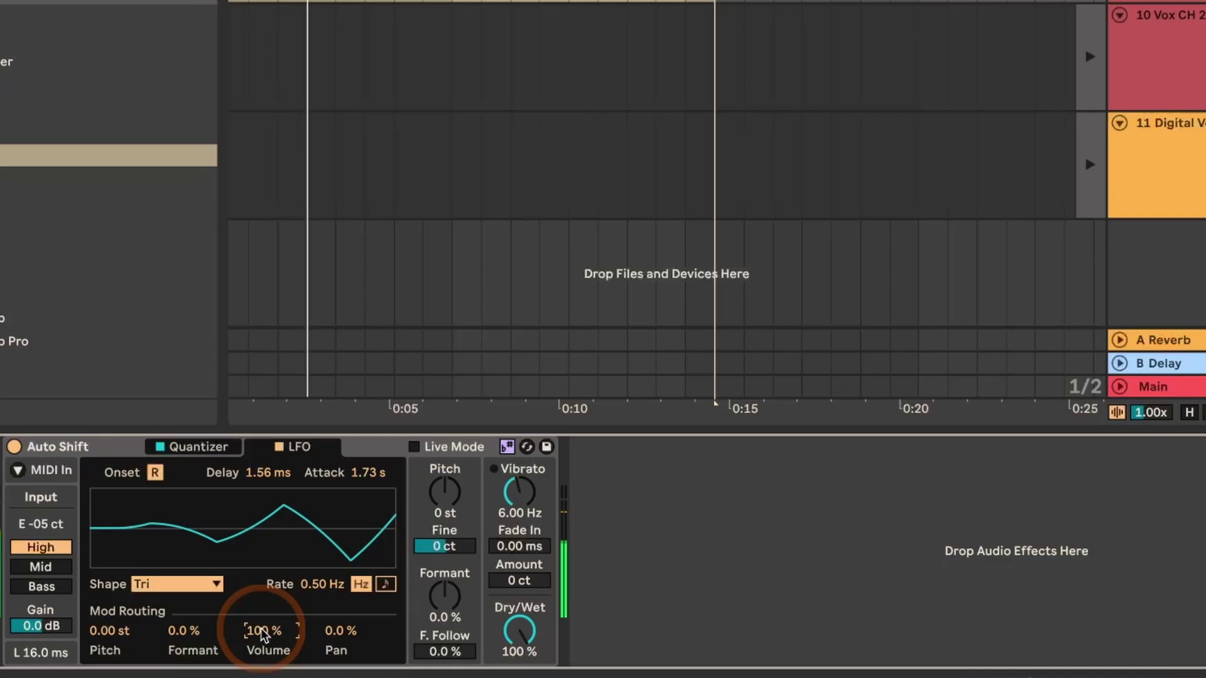
key(Delete)
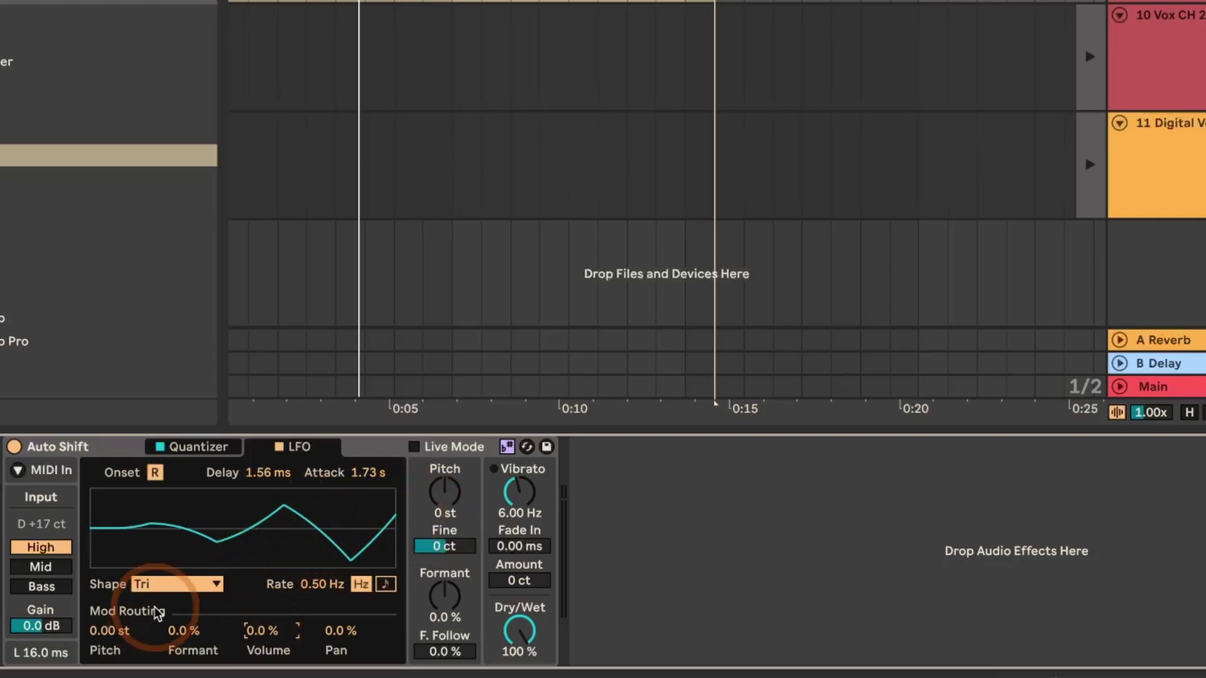
Change the LFO shape to Sine and reset its Delay and Attack to 0.00 ms
click(160, 586)
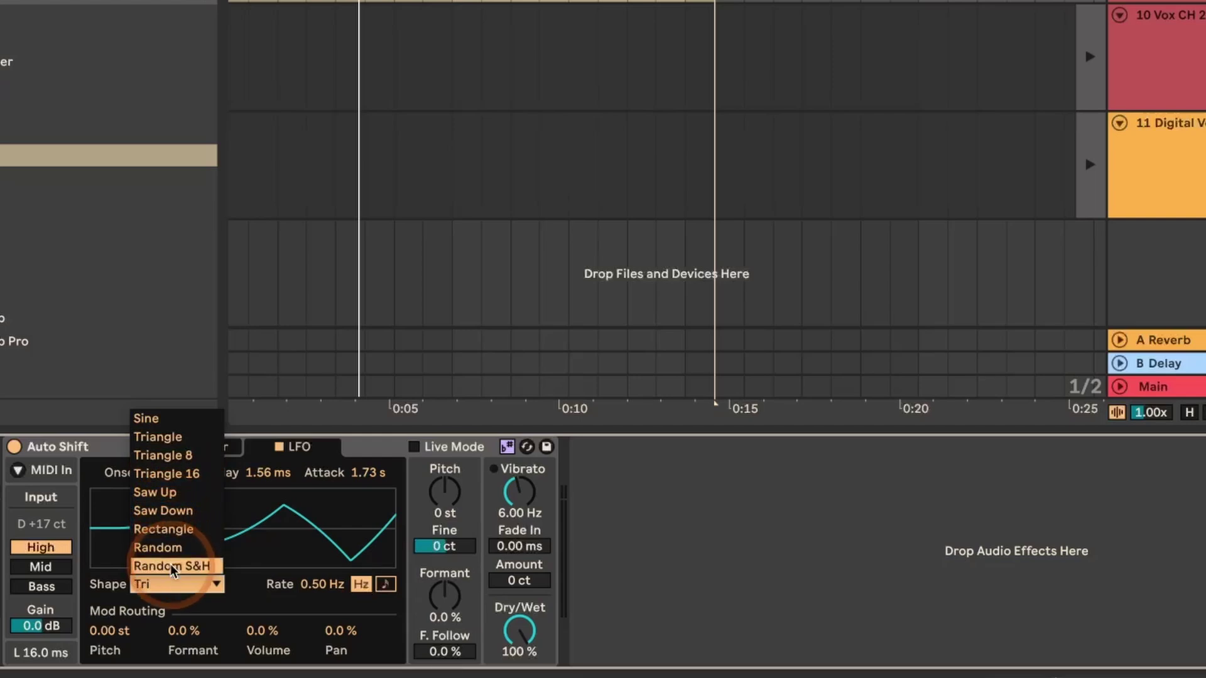
click(163, 419)
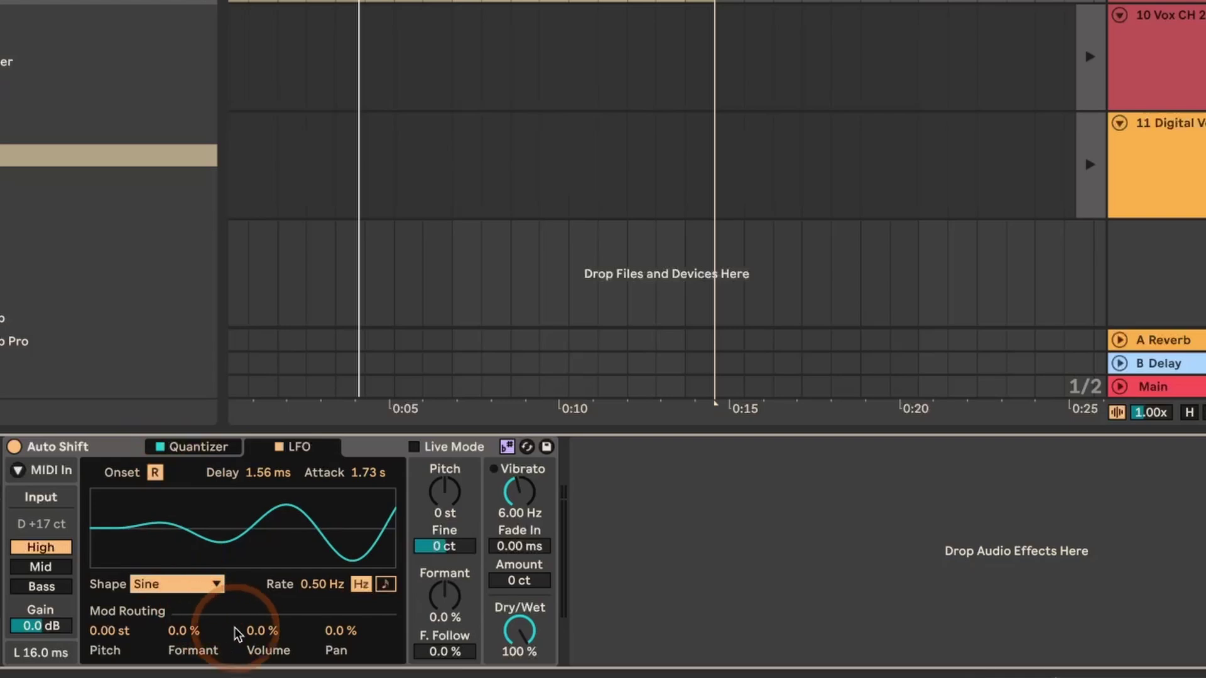
drag(262, 496, 385, 485)
click(364, 472)
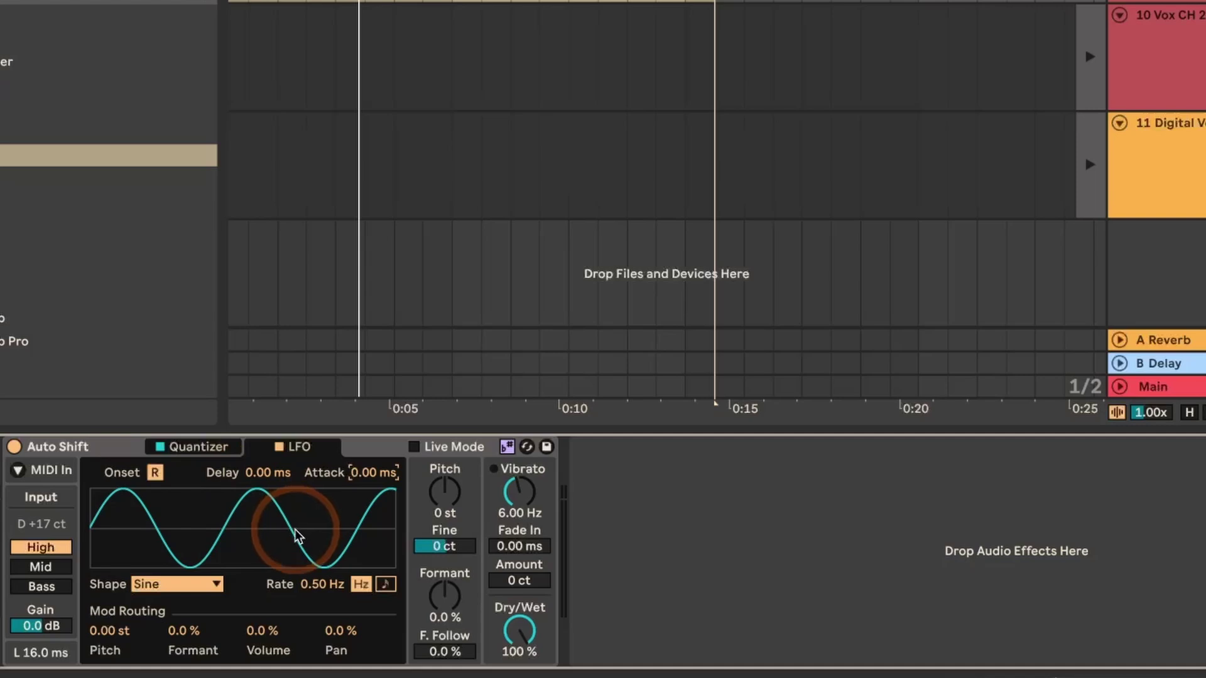
Sync the LFO rate to the tempo at 1/4 and audition the vocal with Pan modulation at 100 %
click(389, 587)
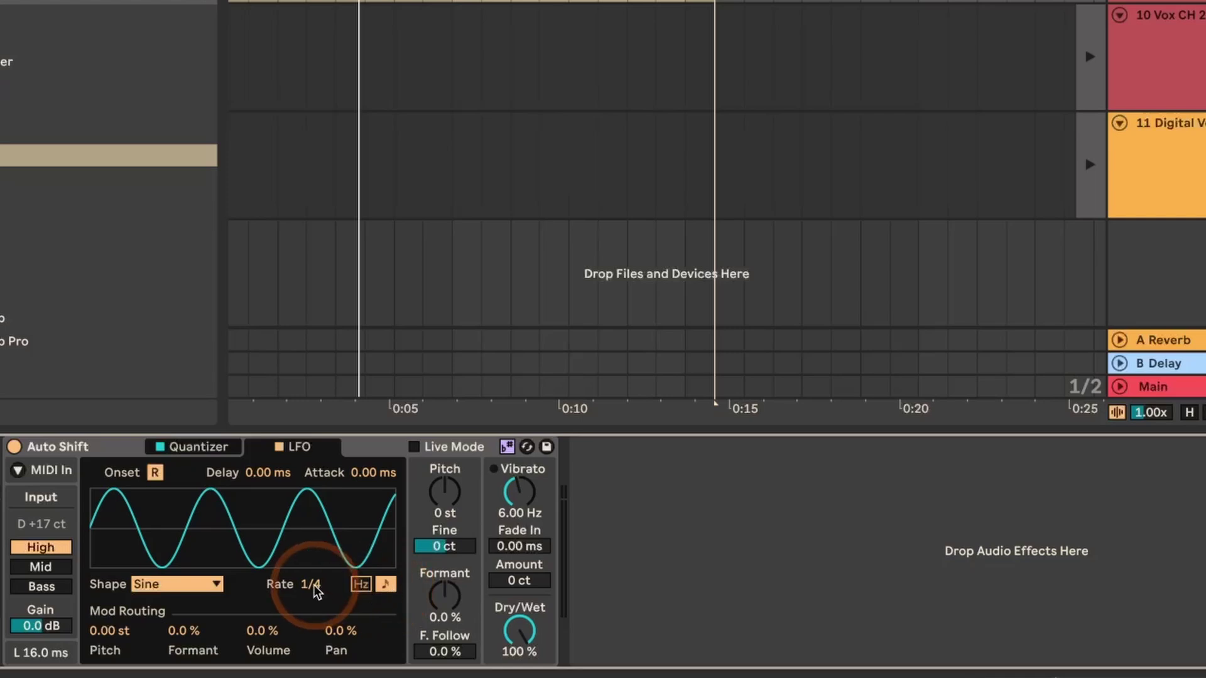
drag(334, 630, 336, 628)
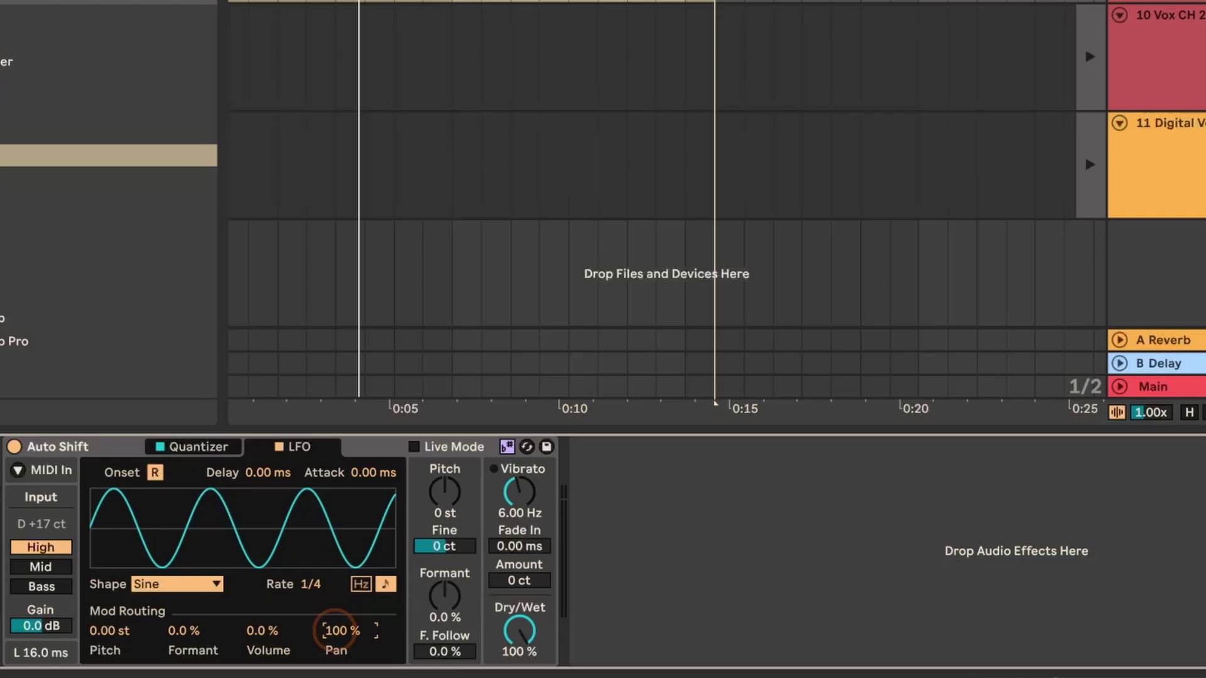
key(space)
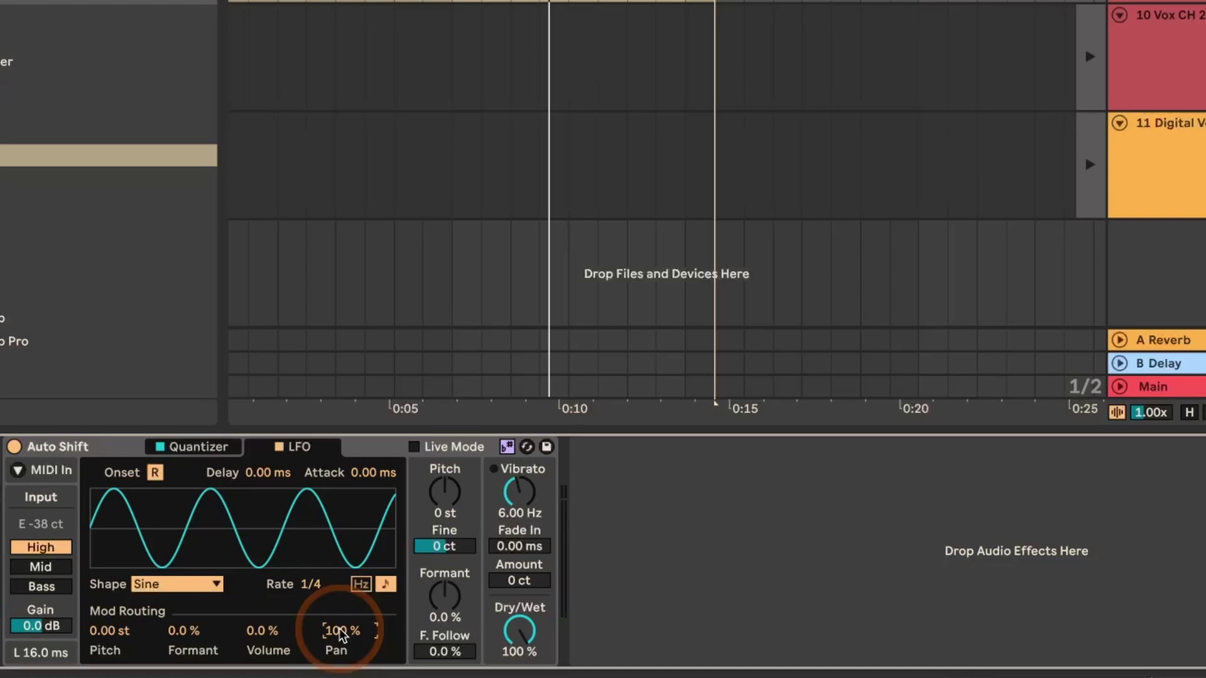
Switch the quantizer off while auditioning the vocal, and reset the LFO's Pan modulation to 0.0 %
click(158, 447)
key(space)
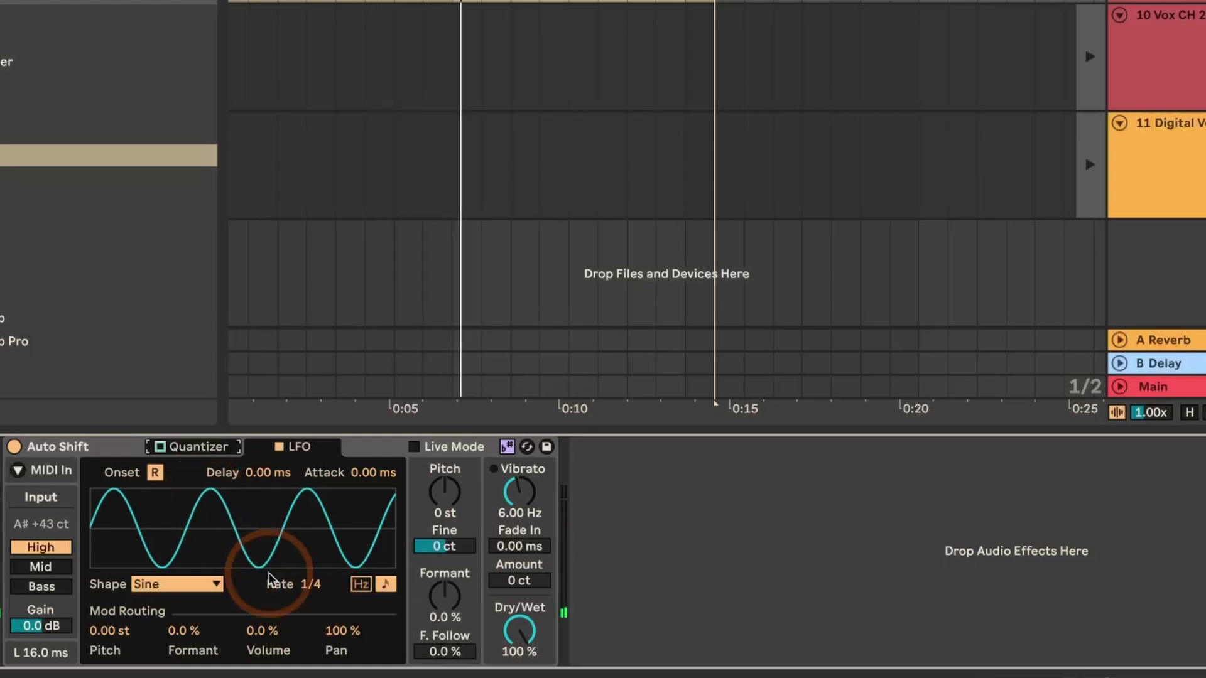
double_click(338, 630)
Change the LFO shape to Random S&H and play the vocal with Pitch modulation at 12.00 st
click(168, 585)
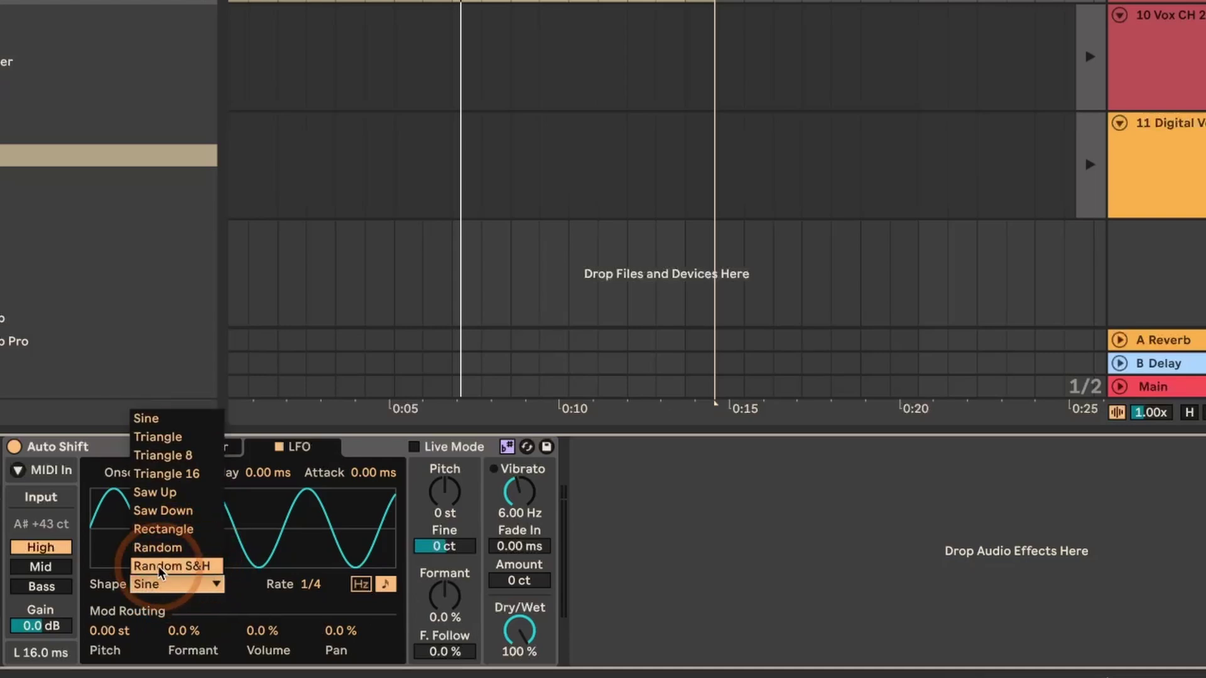
click(157, 567)
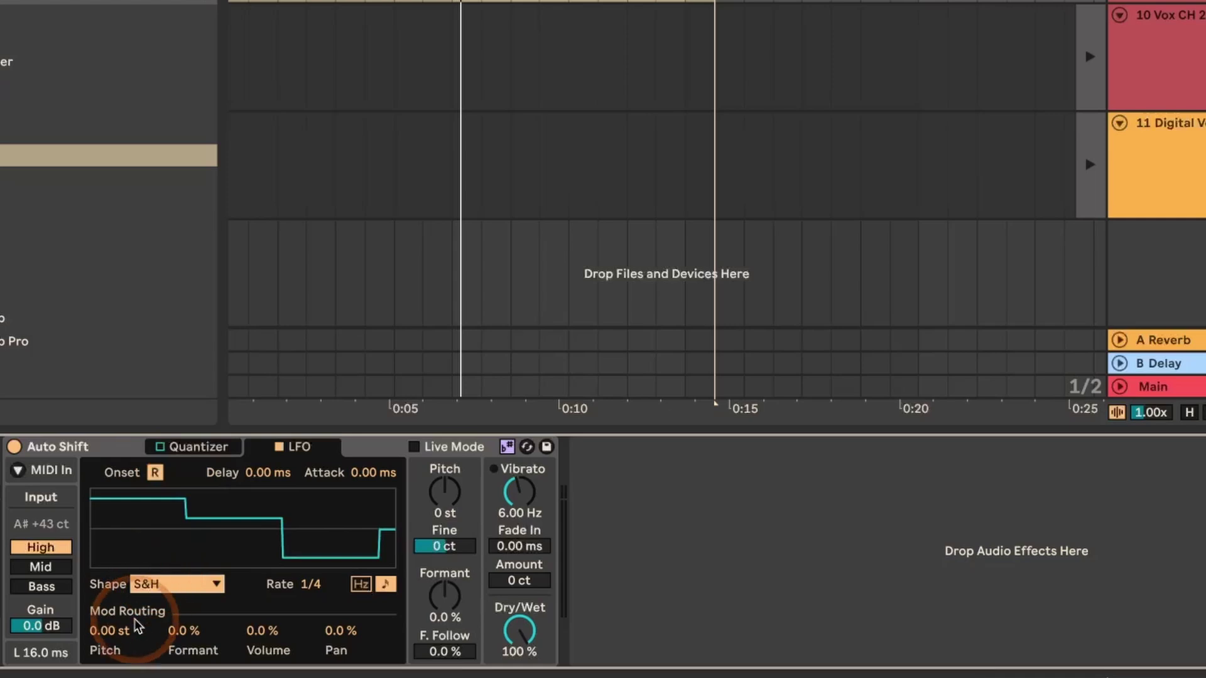
drag(113, 630, 113, 603)
key(space)
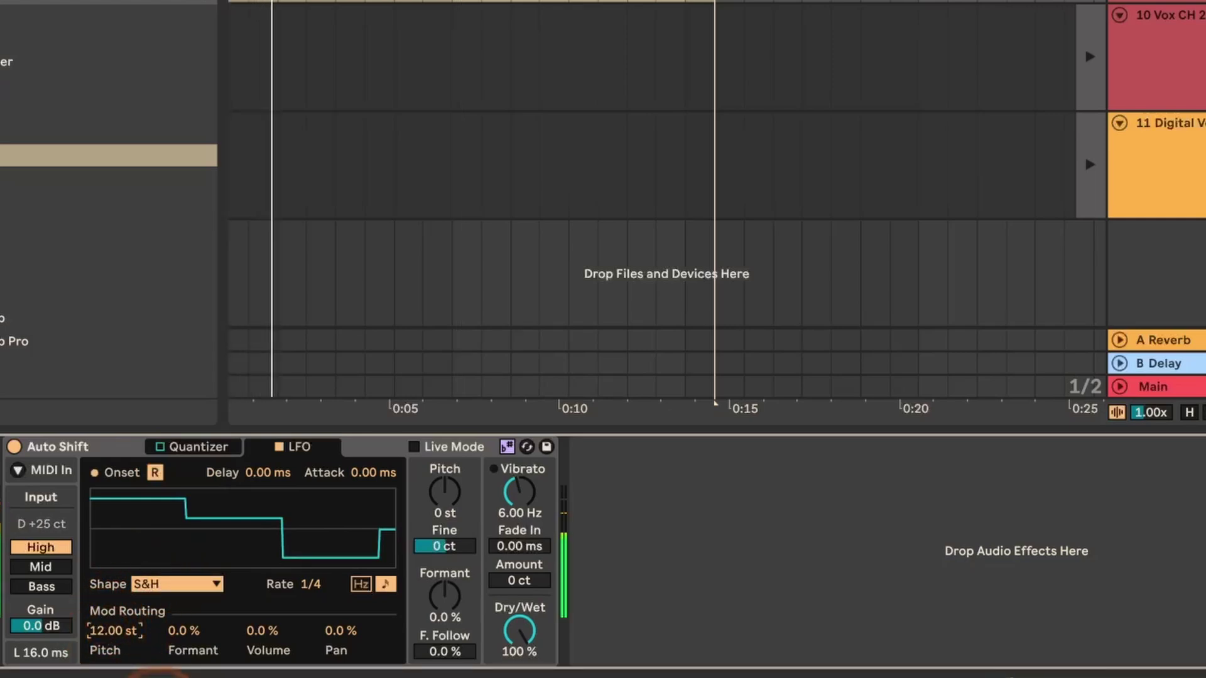
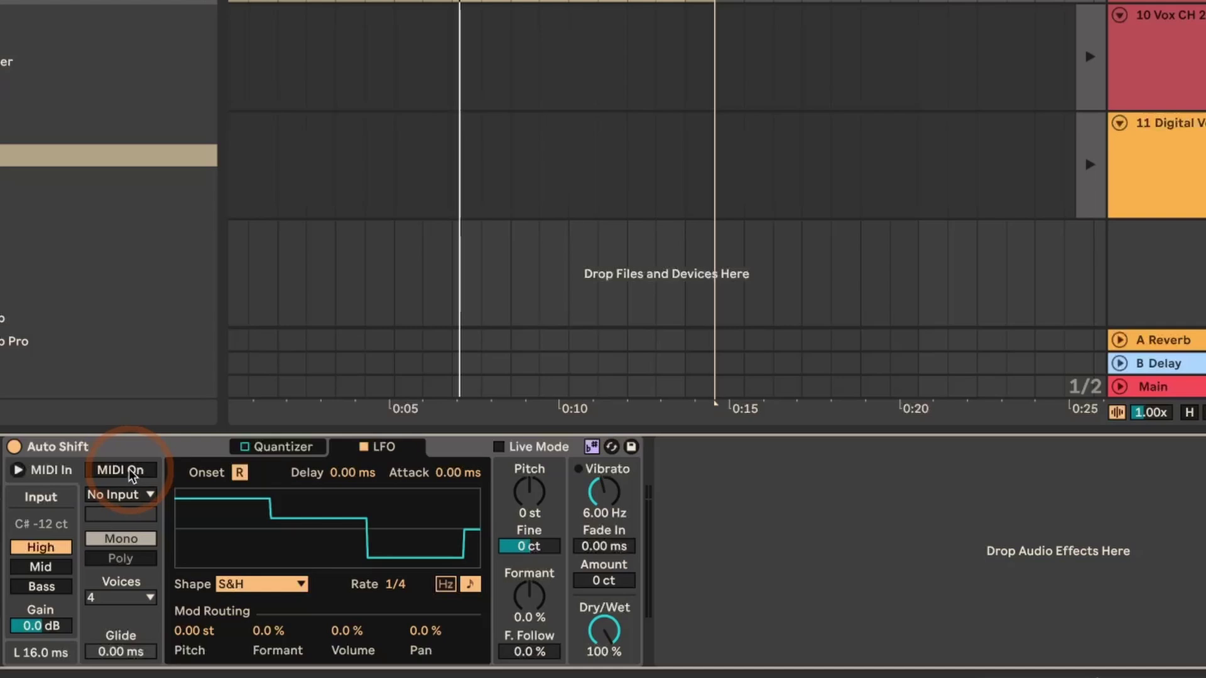
Enable MIDI control in Auto Shift with 11-Digital Voice Machine as the source, and show its MIDI settings
click(130, 468)
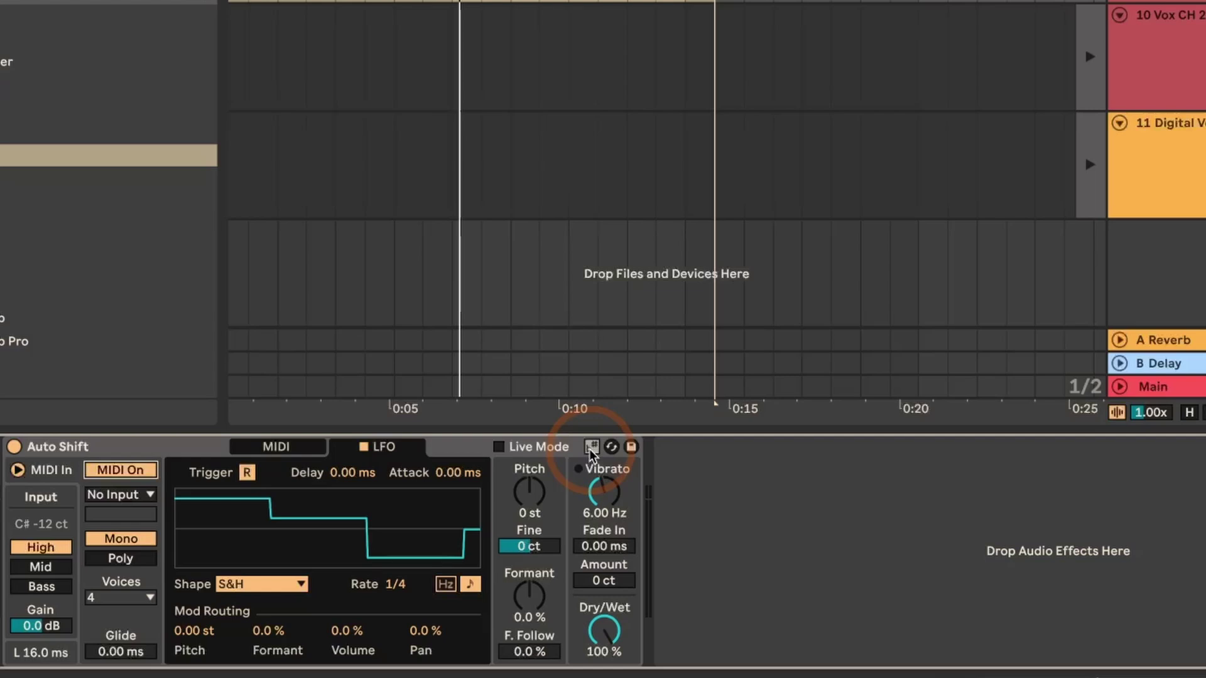
click(127, 496)
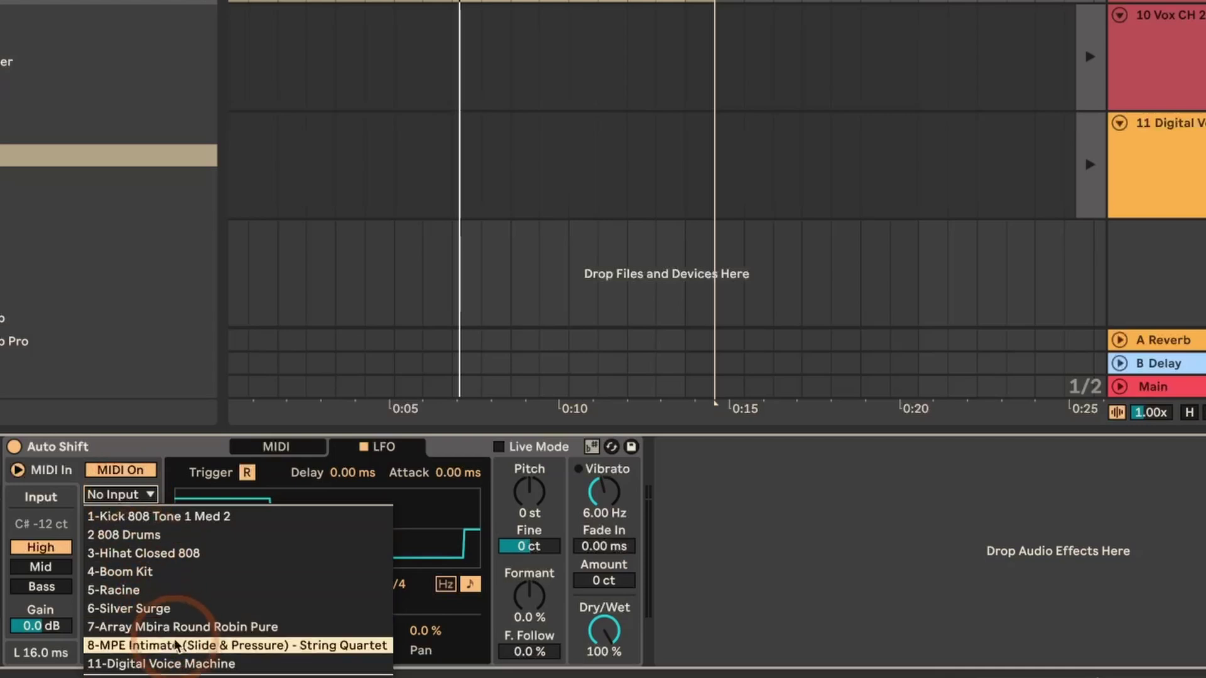
click(140, 665)
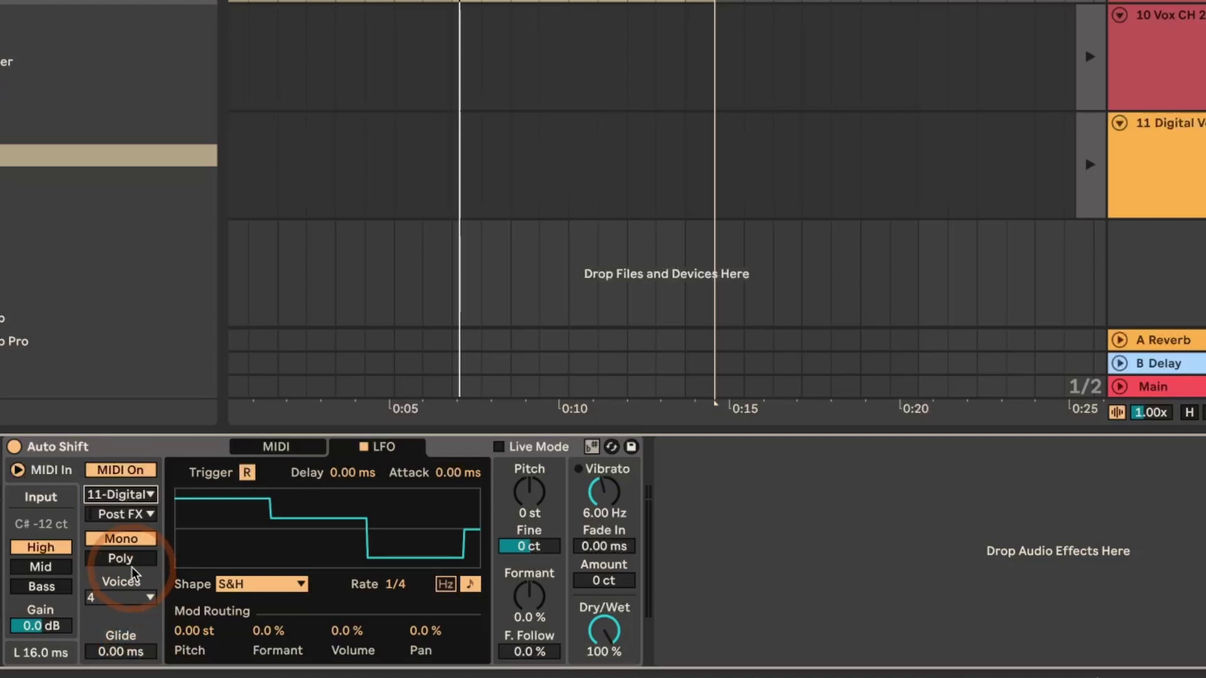
click(271, 450)
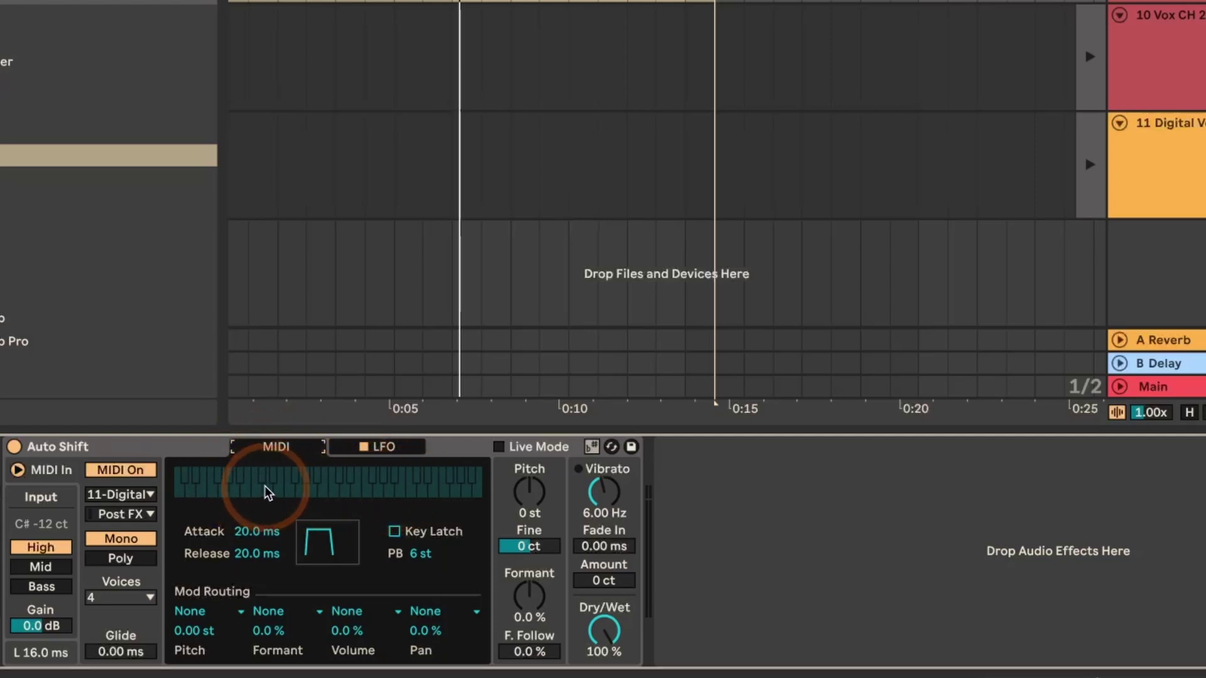
Try Attack at 1.00 s, Release at 5.00 s and a 48 st pitch bend range, resetting them to 20.0 ms, 20.0 ms and 6 st
click(248, 531)
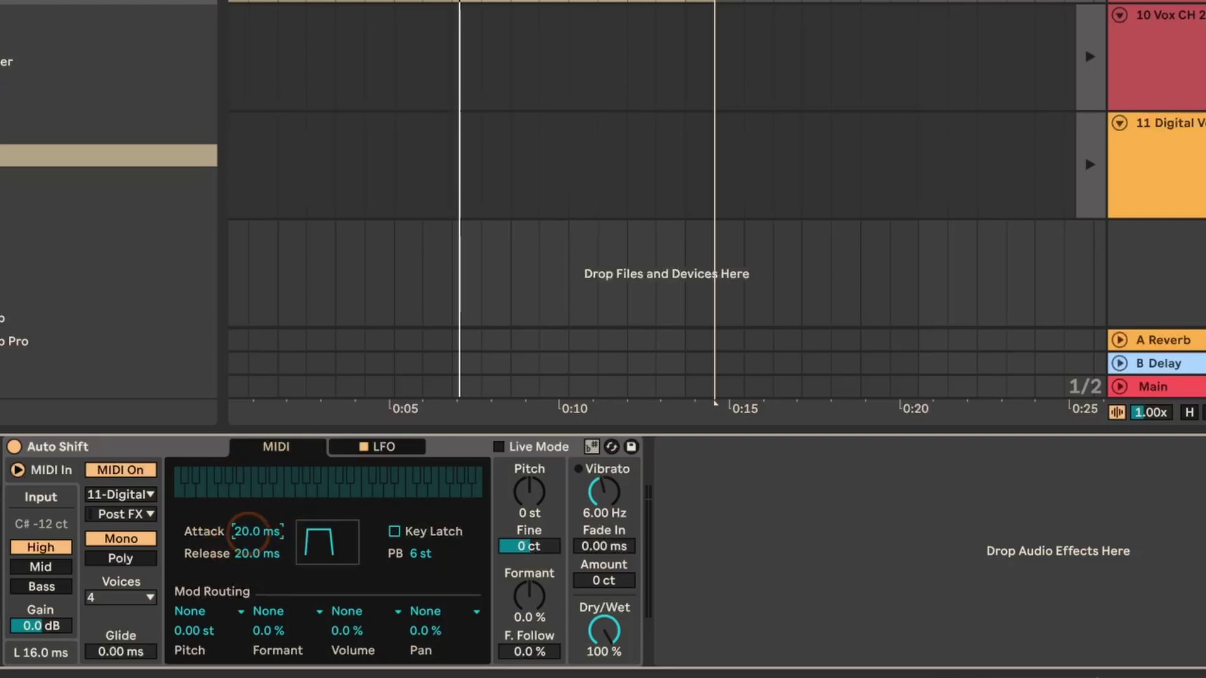
drag(248, 532, 248, 532)
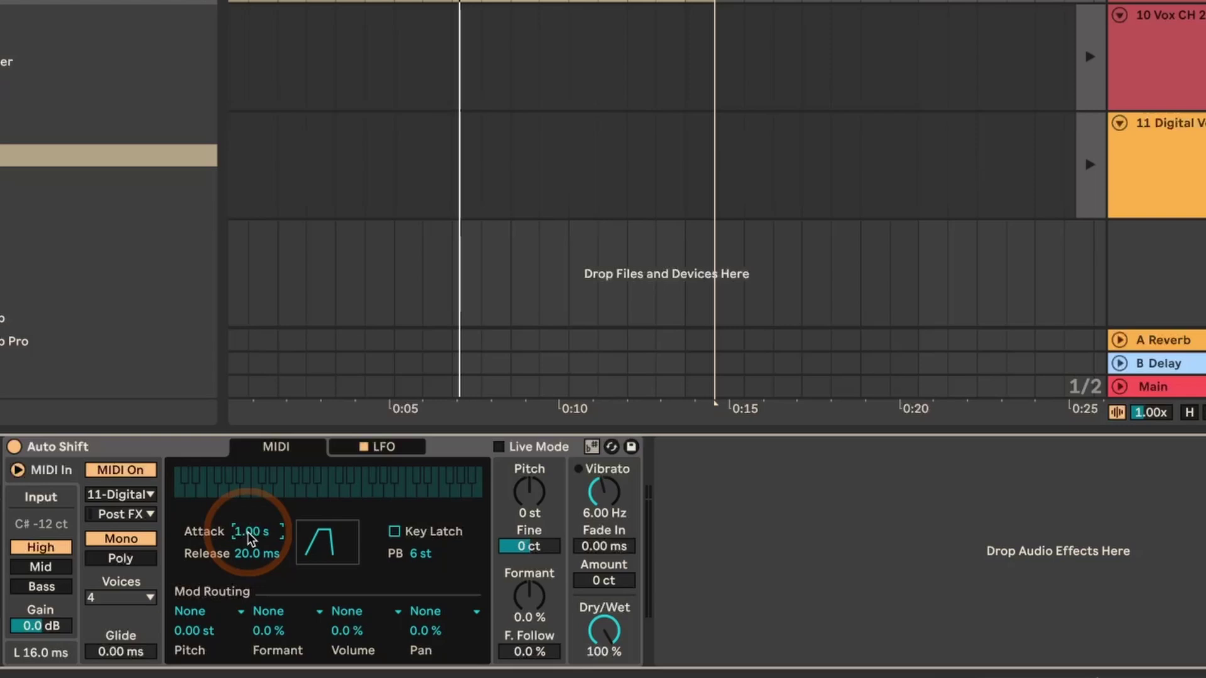
key(Delete)
drag(246, 555, 255, 555)
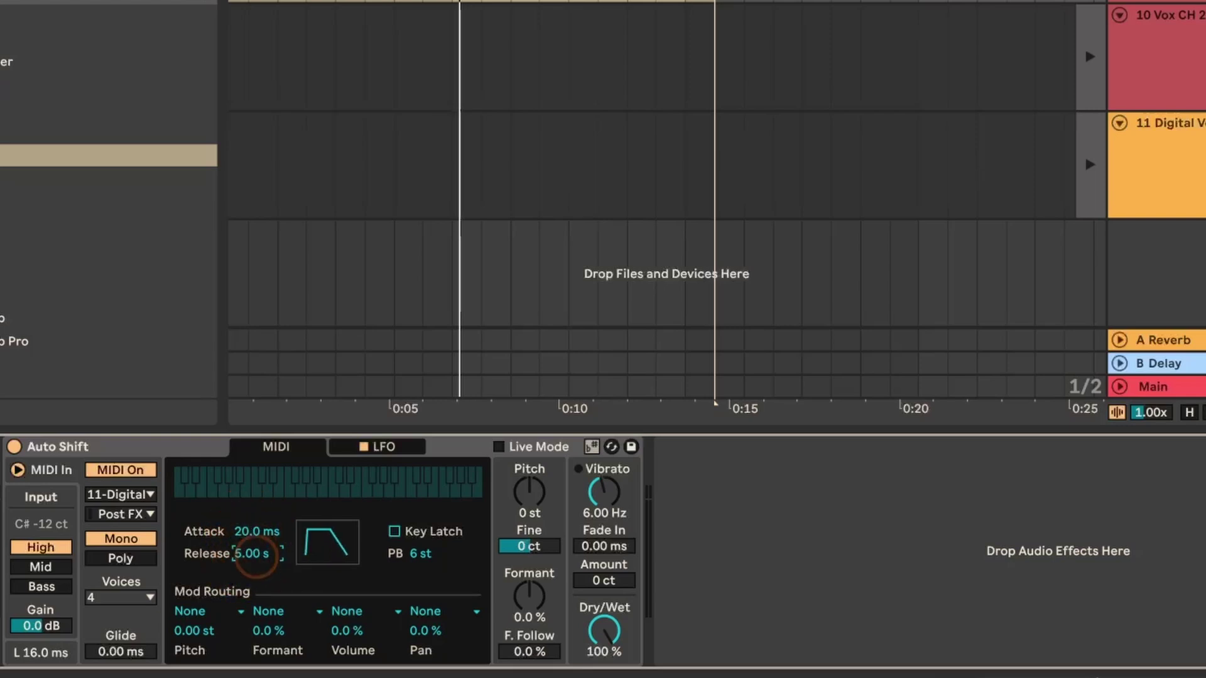
key(Delete)
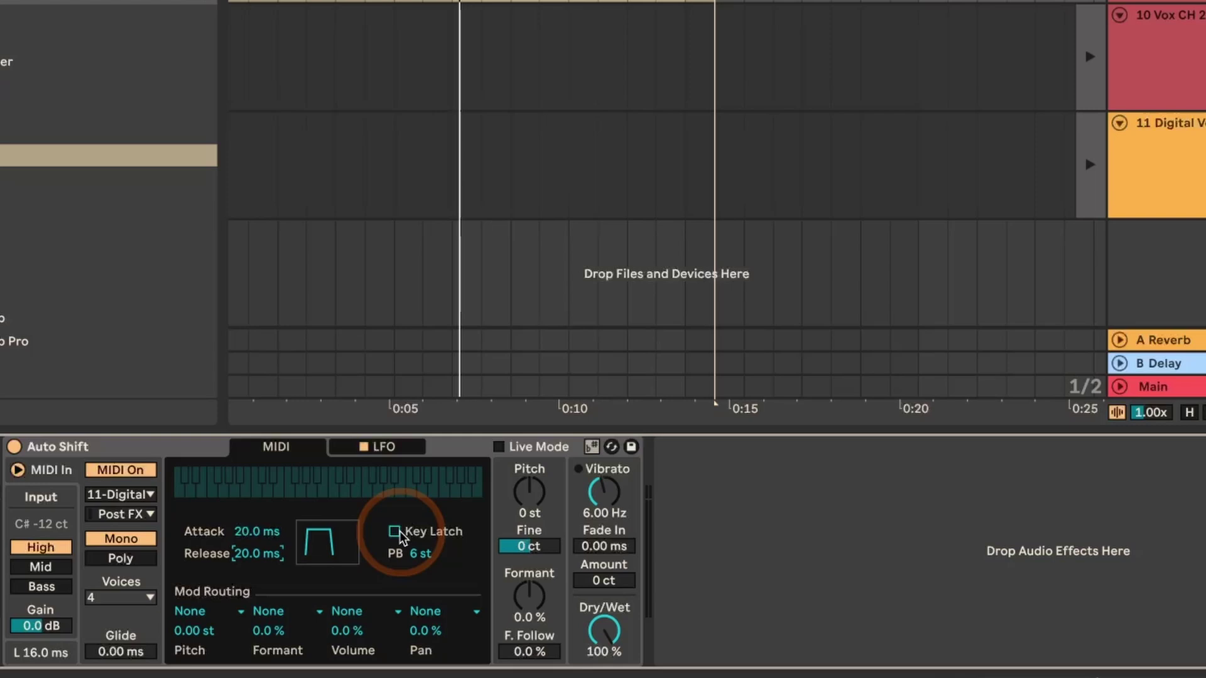
drag(415, 555, 414, 502)
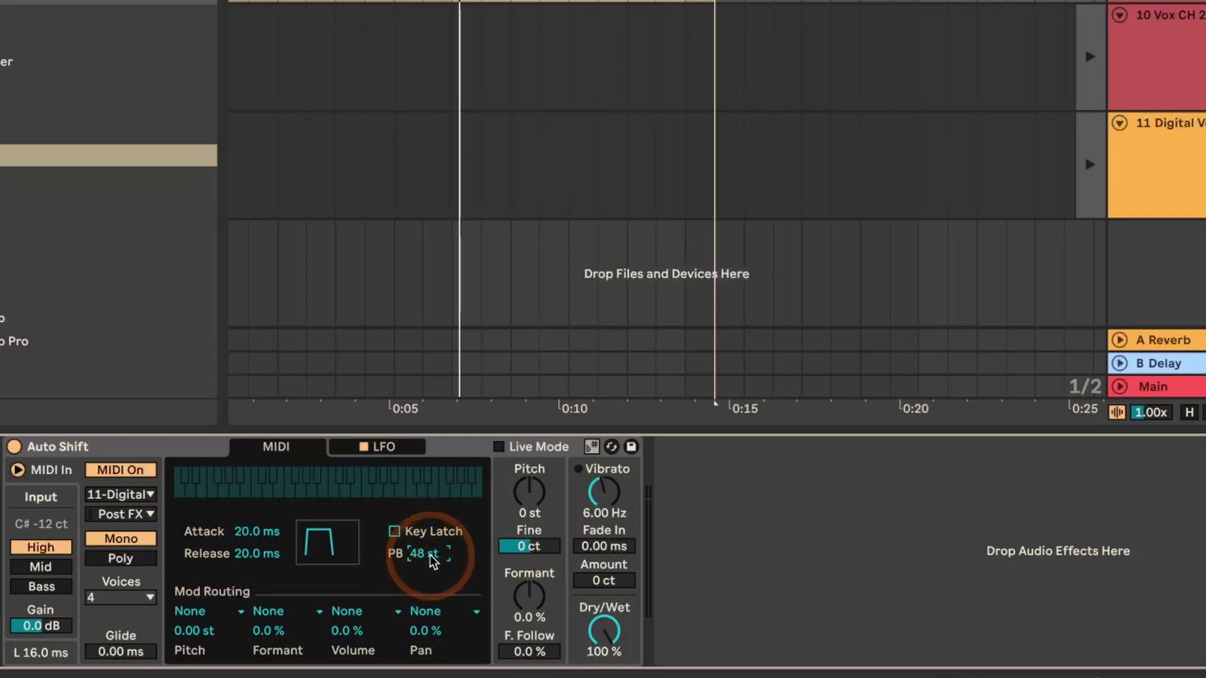
drag(430, 556, 430, 597)
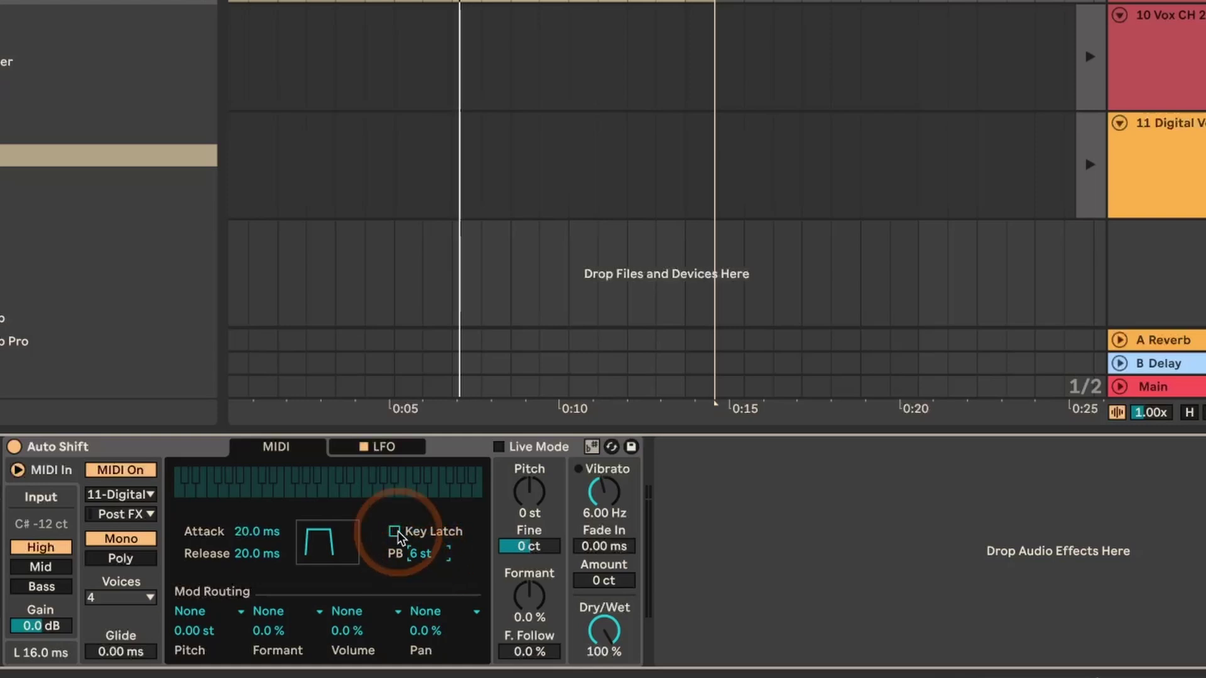
Audition the MIDI-controlled vocal with Pitch raised to 7 st, and settle on a Pitch of -12 st
key(space)
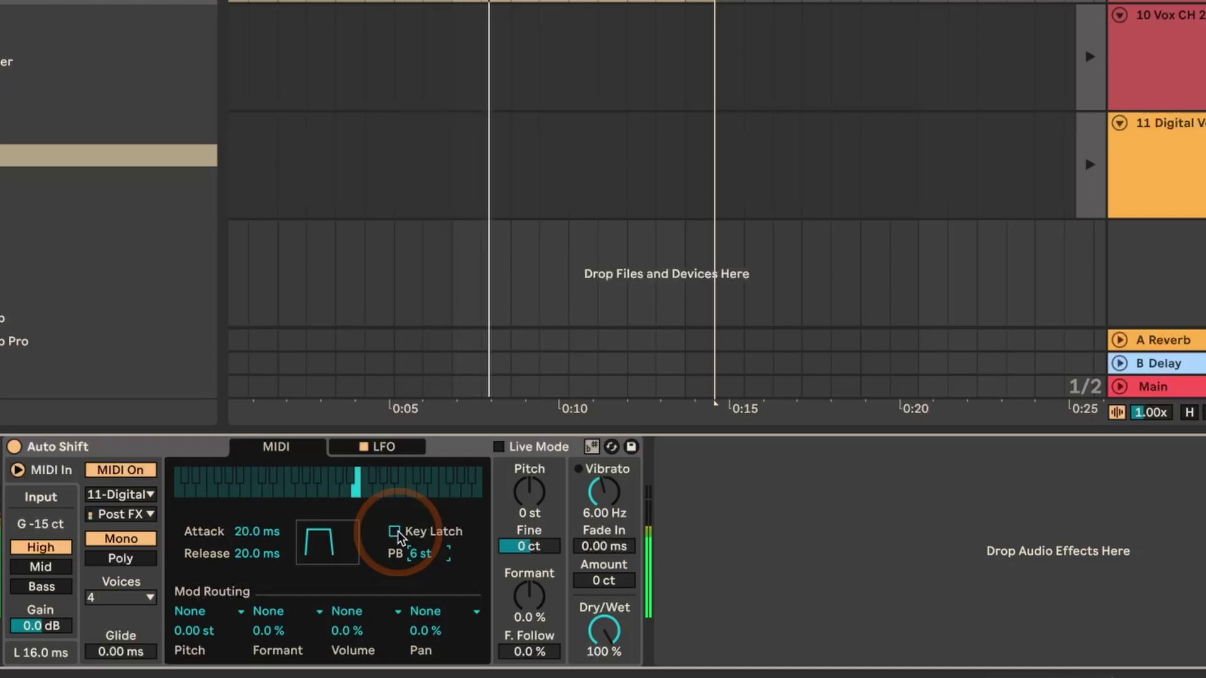
key(space)
drag(526, 512, 526, 496)
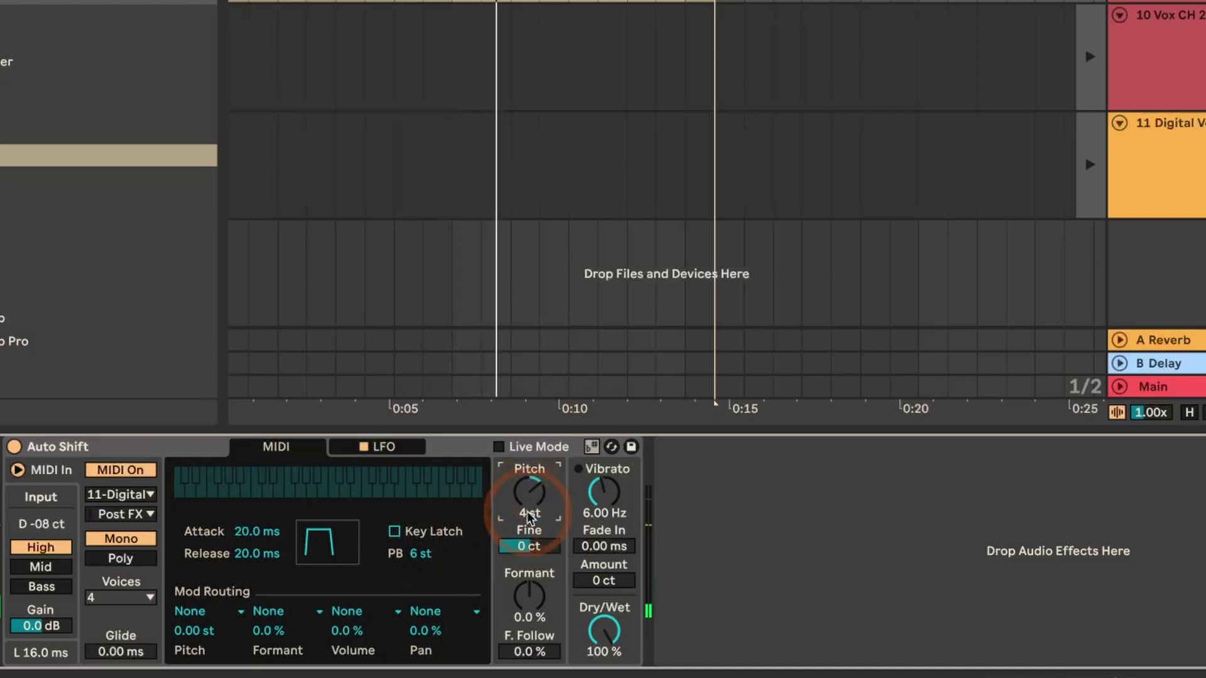
key(Return)
key(space)
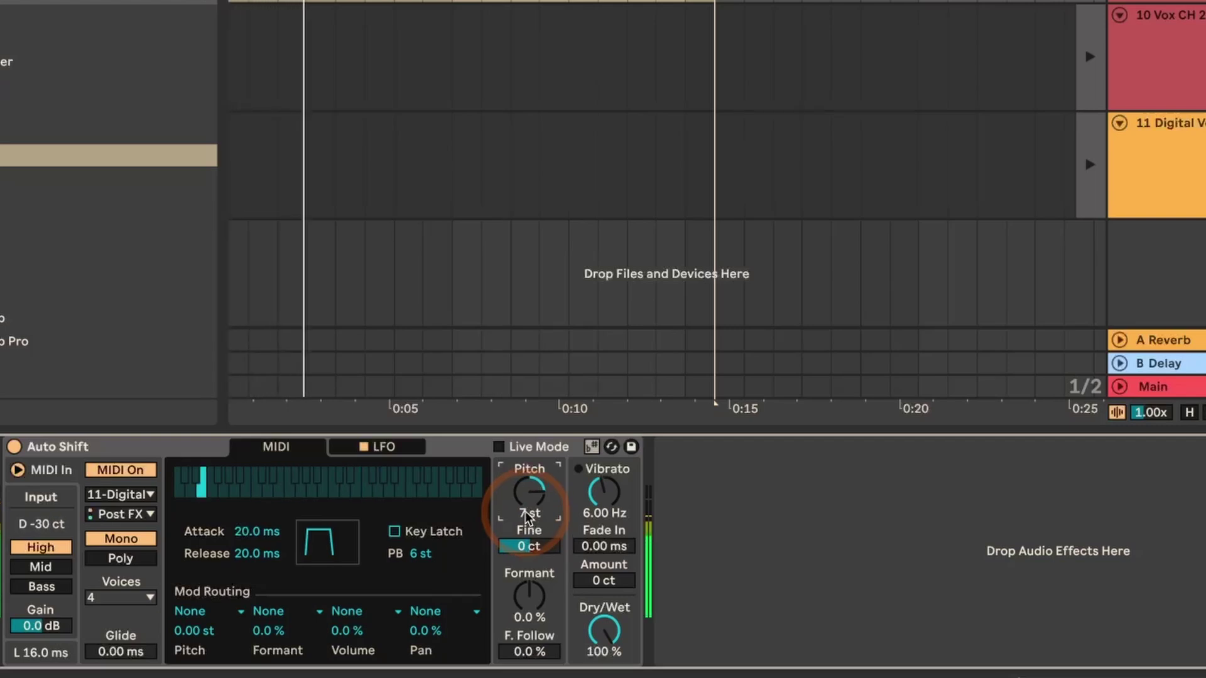
drag(524, 497, 524, 535)
key(space)
key(space)
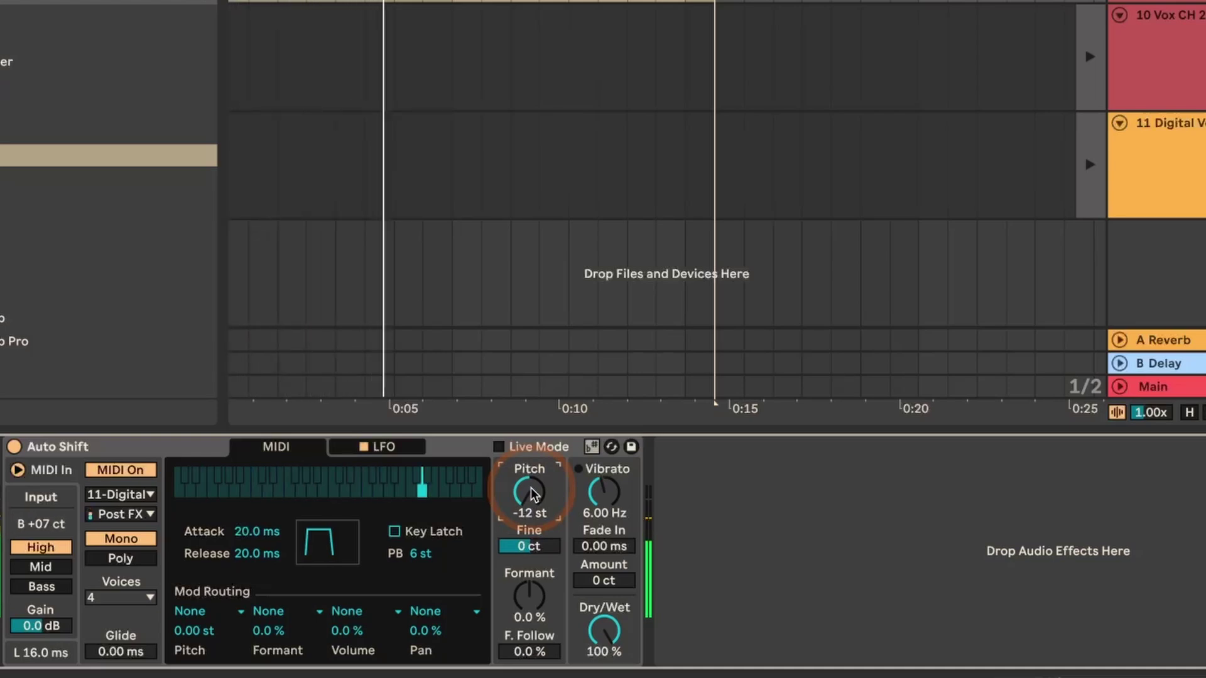
Audition the vocal with Formant and F. Follow at 100 % and Formant at 25 %, and reset both to 0.0 %
mouse_move(529, 597)
mouse_down()
mouse_move(530, 574)
mouse_move(527, 598)
mouse_up()
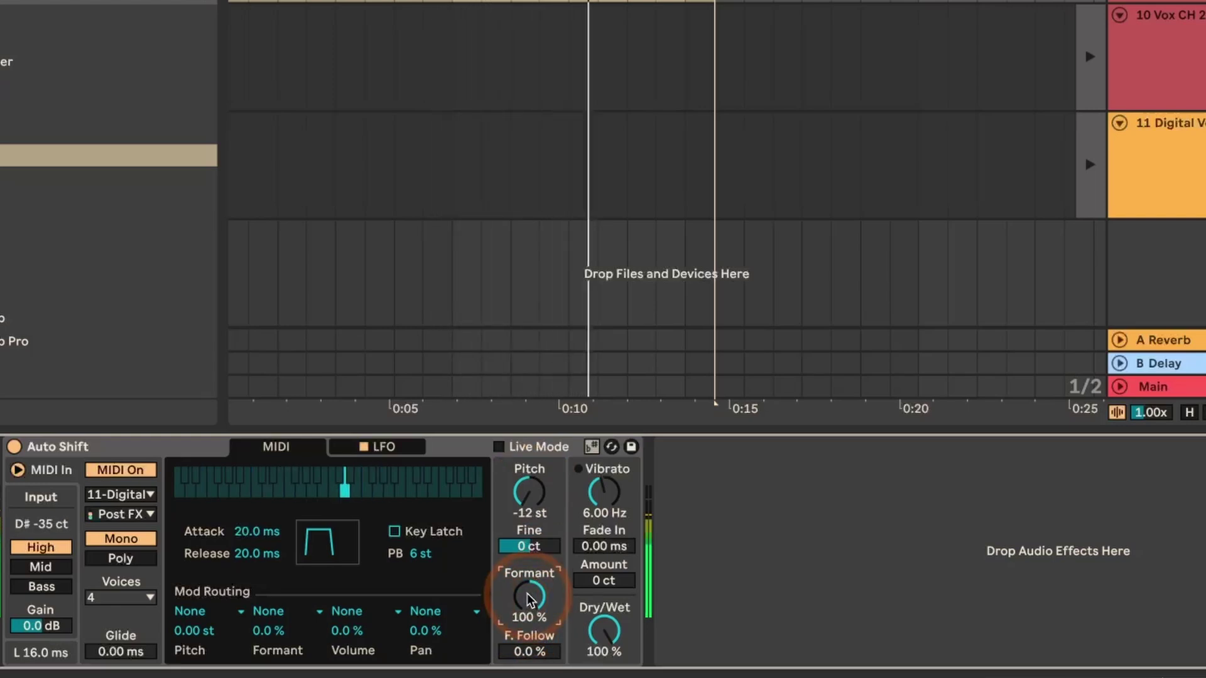
drag(526, 651, 510, 569)
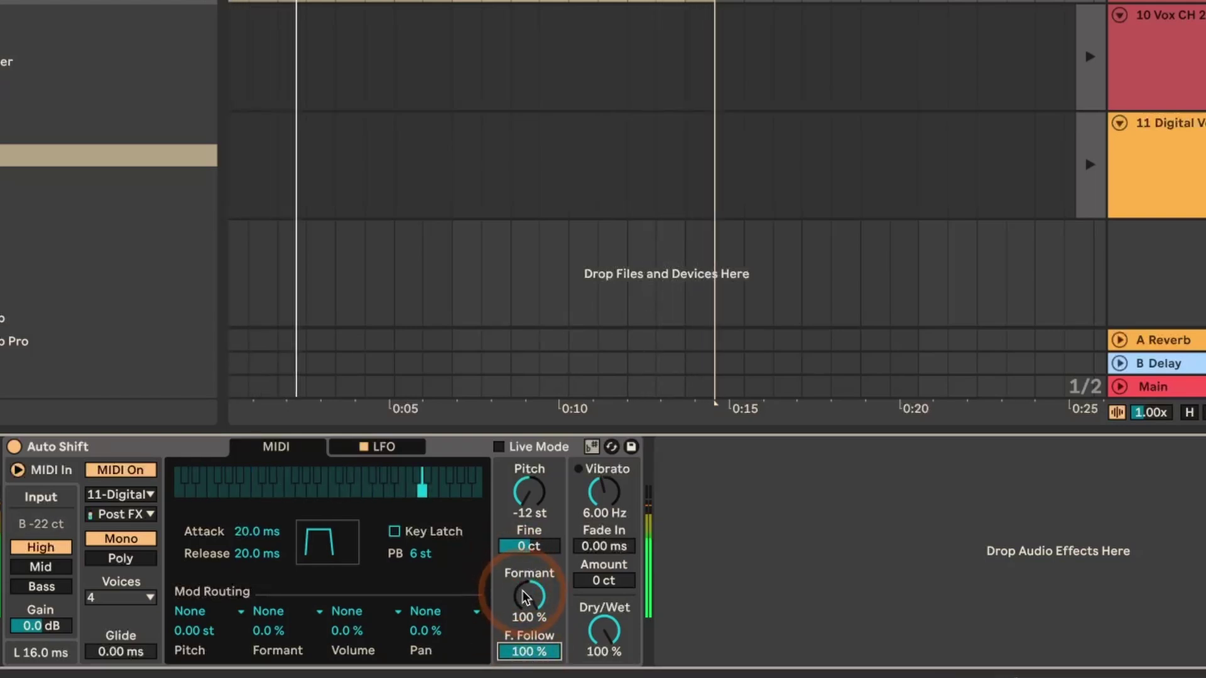
mouse_move(520, 598)
mouse_down()
mouse_move(520, 628)
mouse_move(522, 559)
mouse_move(522, 584)
mouse_up()
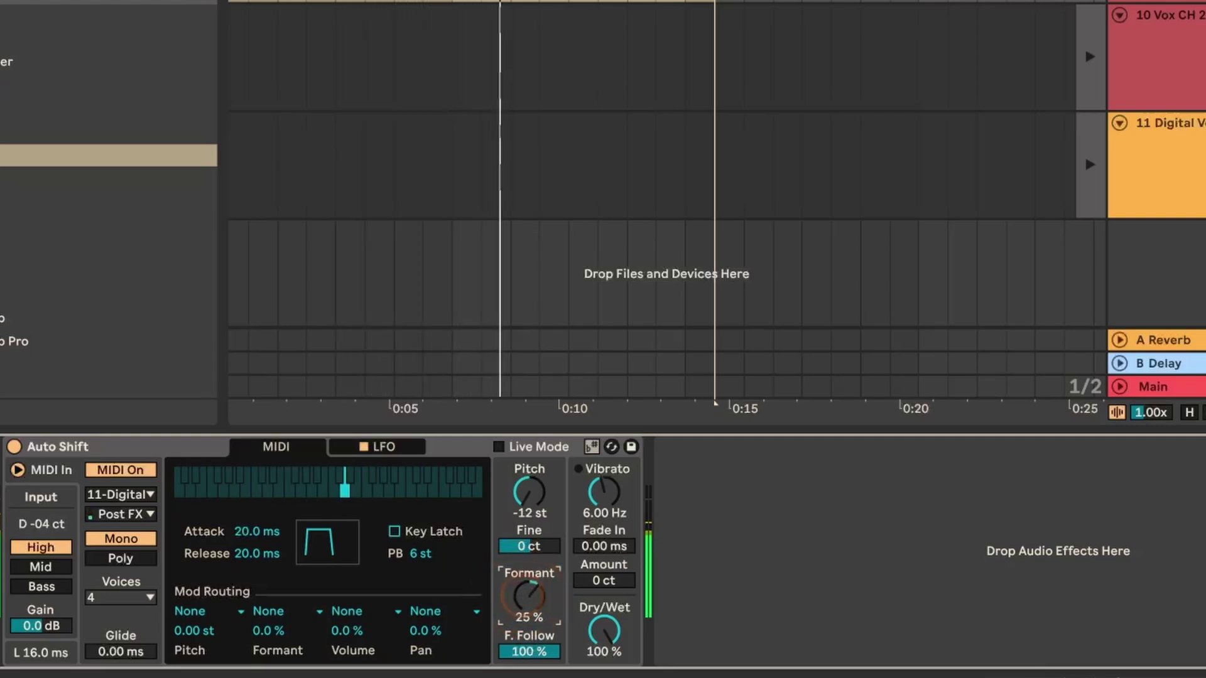
drag(528, 644, 531, 646)
mouse_move(527, 600)
mouse_down()
mouse_move(527, 578)
mouse_move(526, 594)
mouse_up()
double_click(527, 596)
Audition the vocal with Key Latch switched on, and switch it off again
click(394, 532)
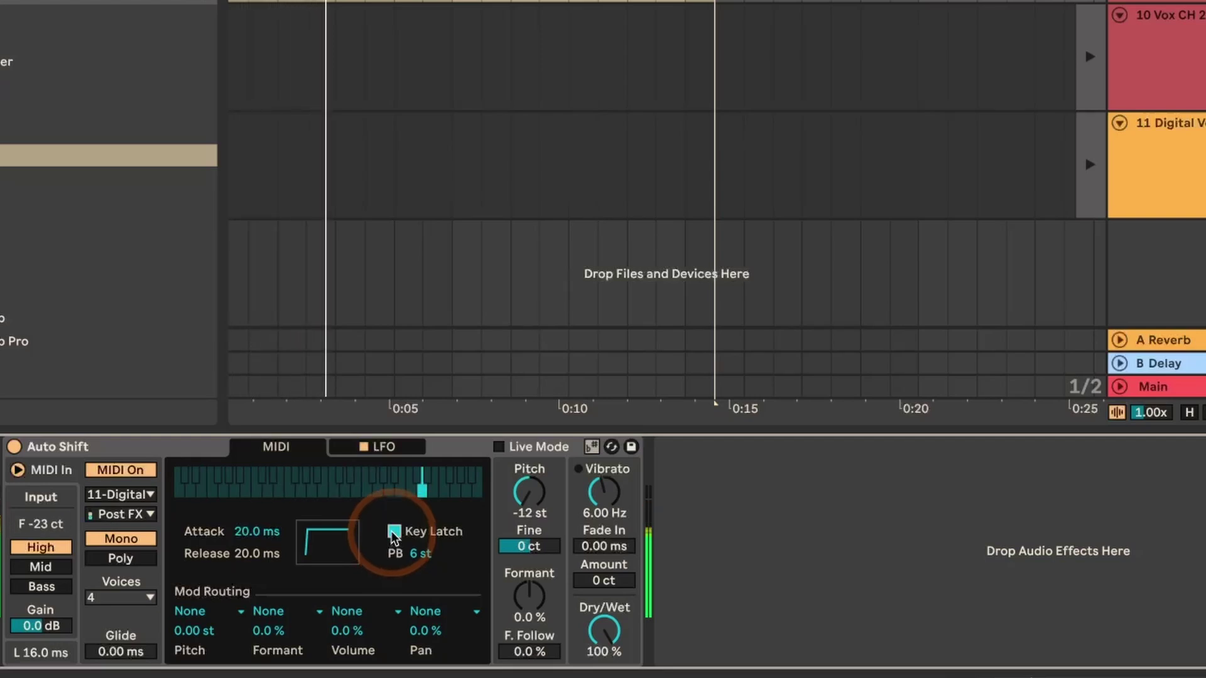
click(394, 532)
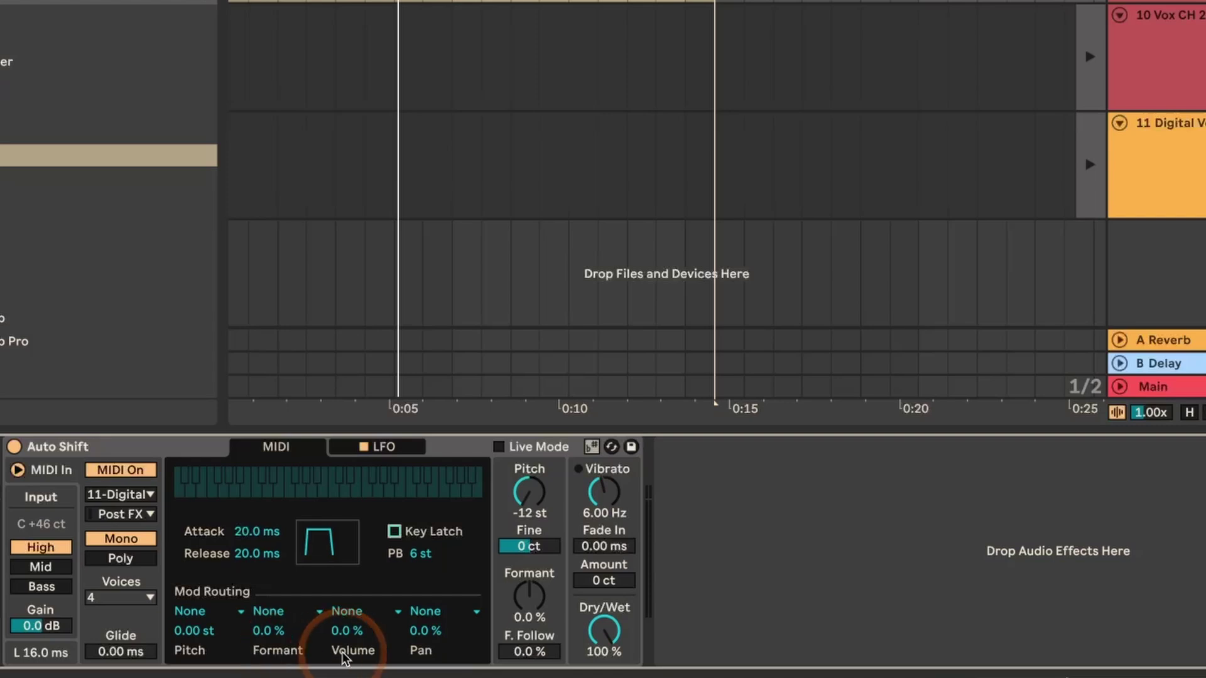
Try Velocity as the Pitch modulation source at 7.00 st, and reset the amount to 0.00 st and the source to None
click(200, 610)
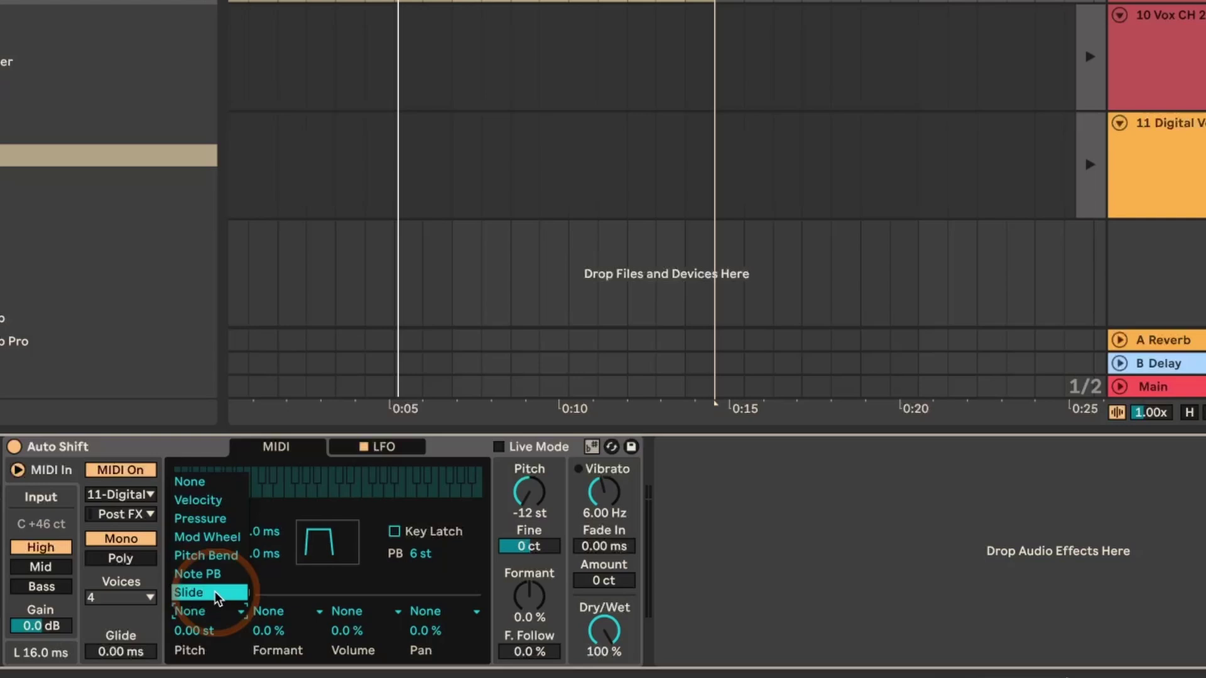
click(214, 500)
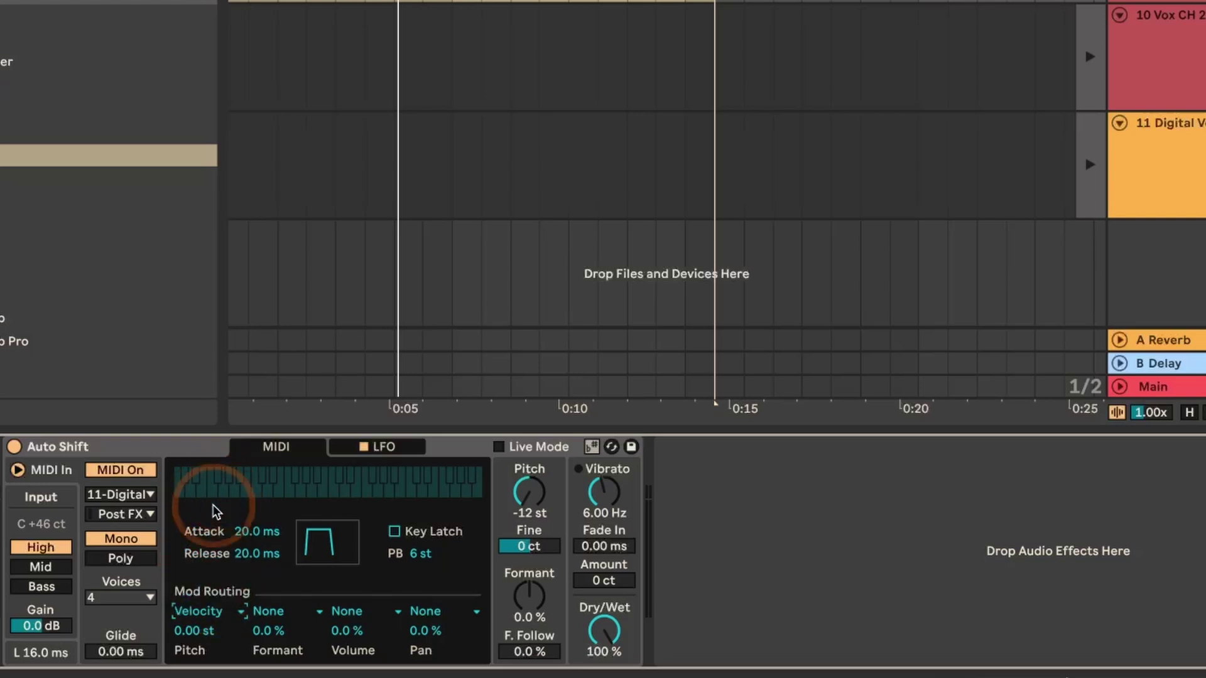
drag(201, 636, 200, 633)
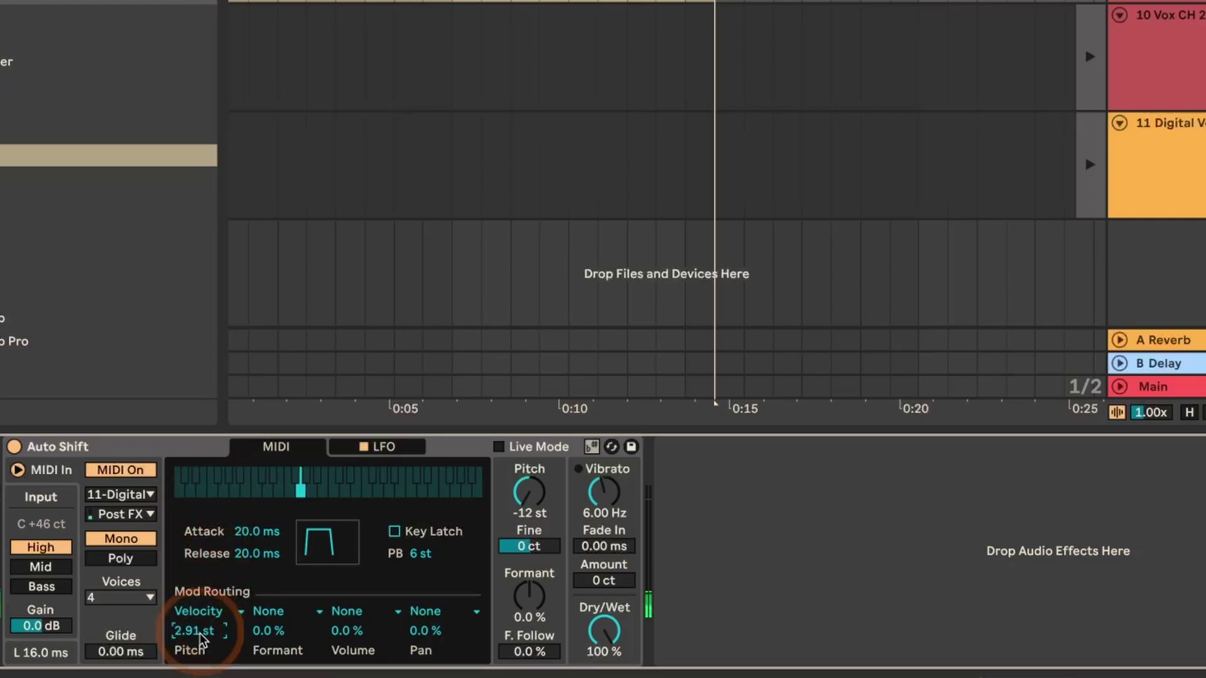
text(7)
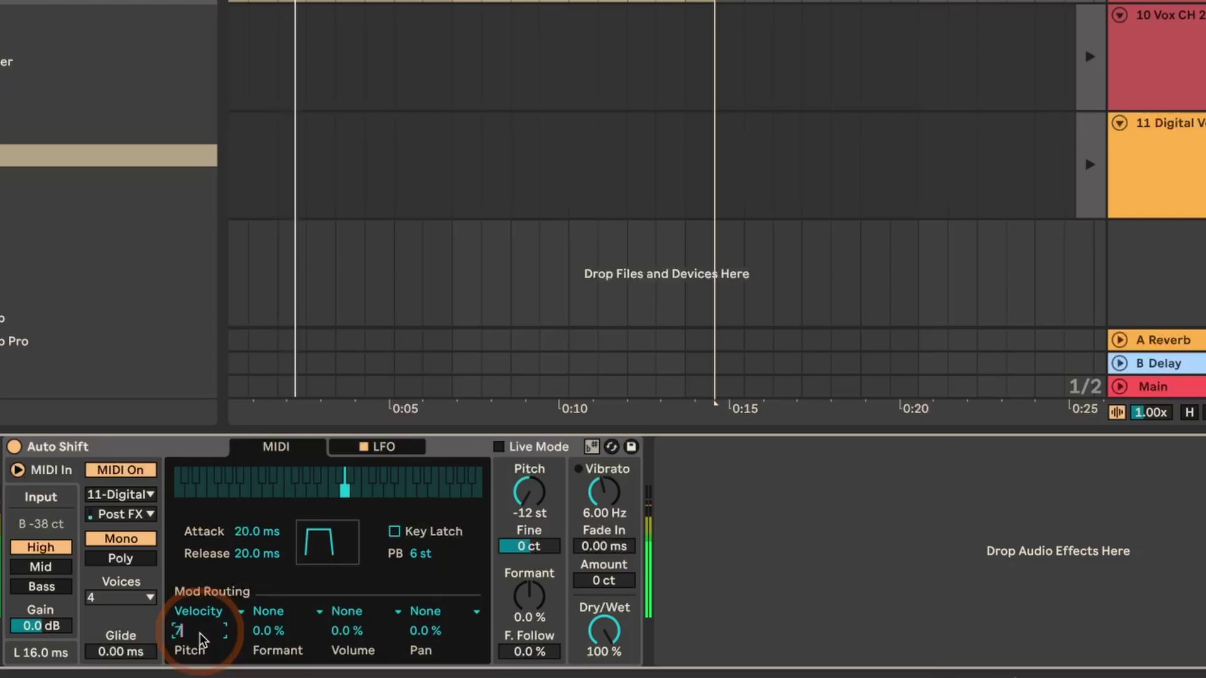
key(Return)
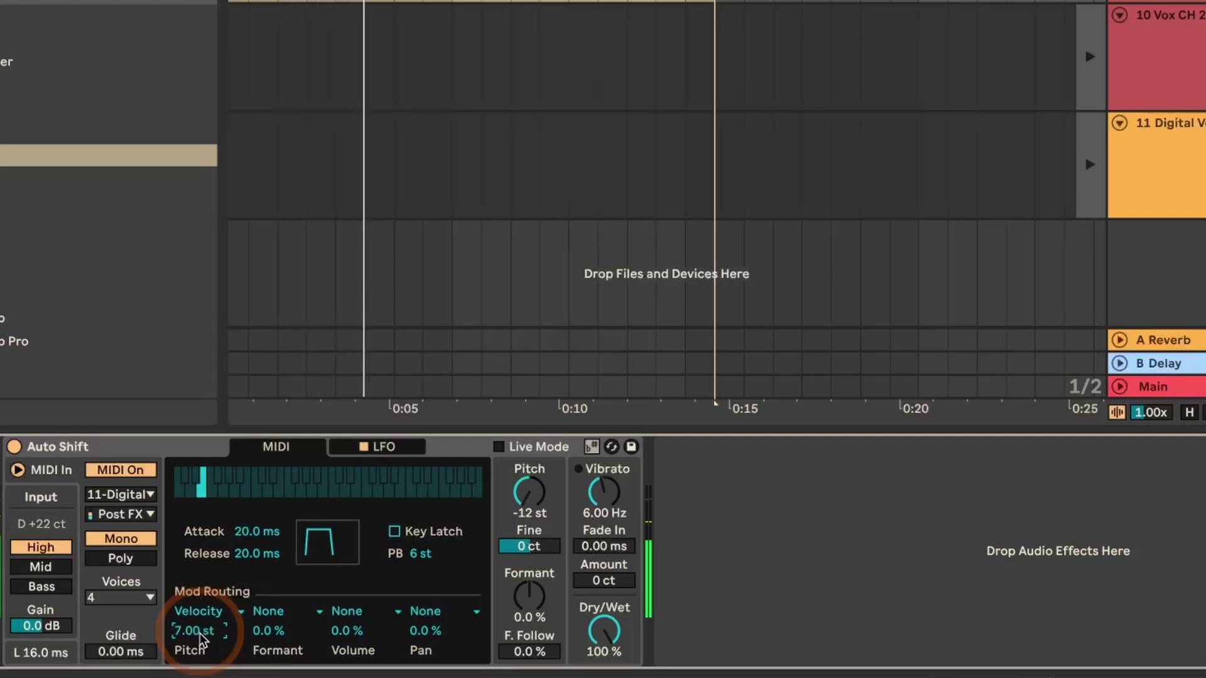
drag(199, 633, 200, 635)
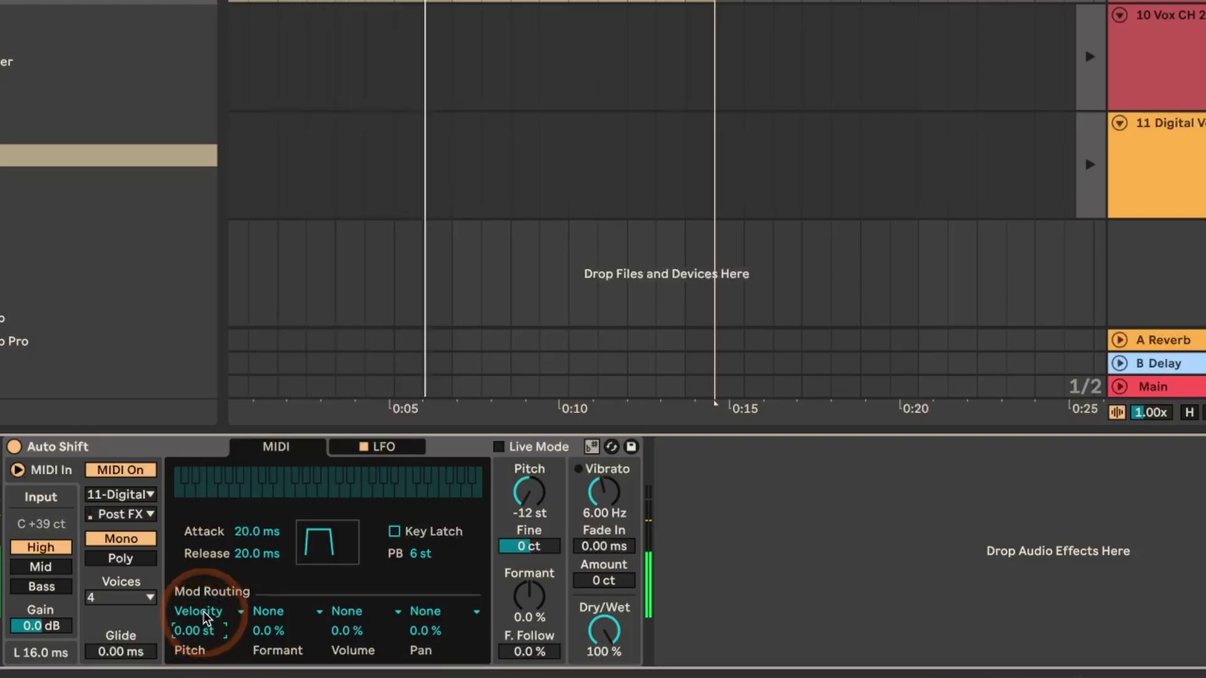
click(203, 611)
click(205, 482)
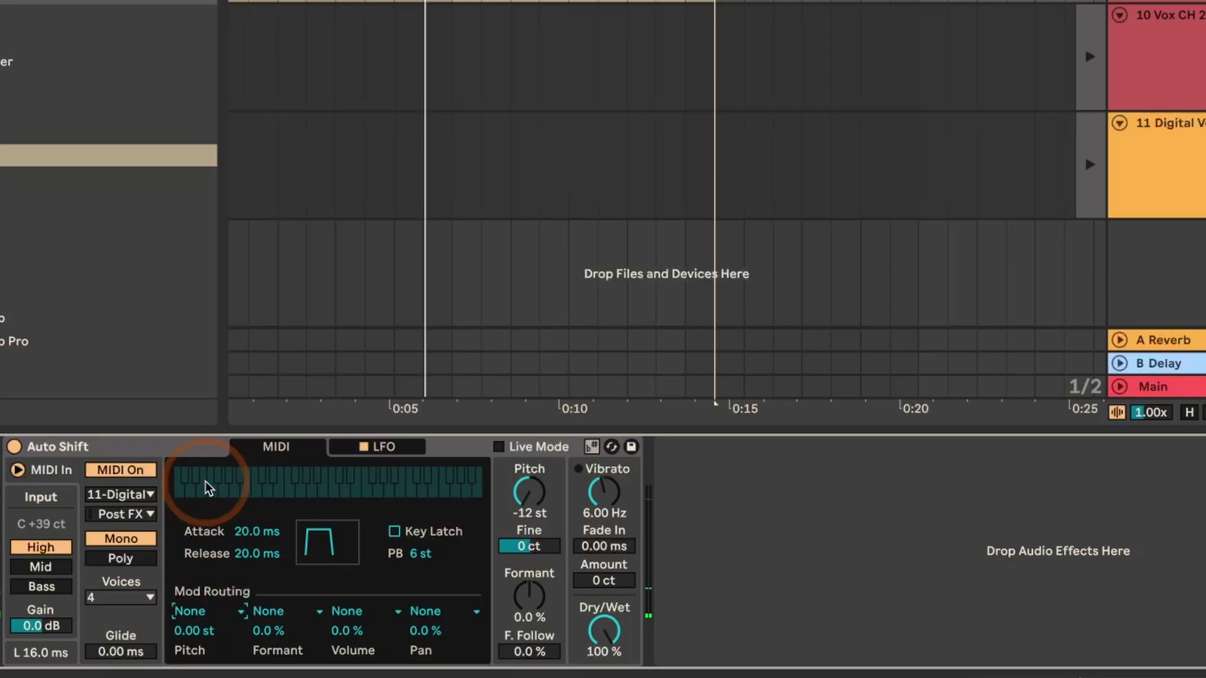
Switch the MIDI voice mode to Poly with 4 voices
click(128, 559)
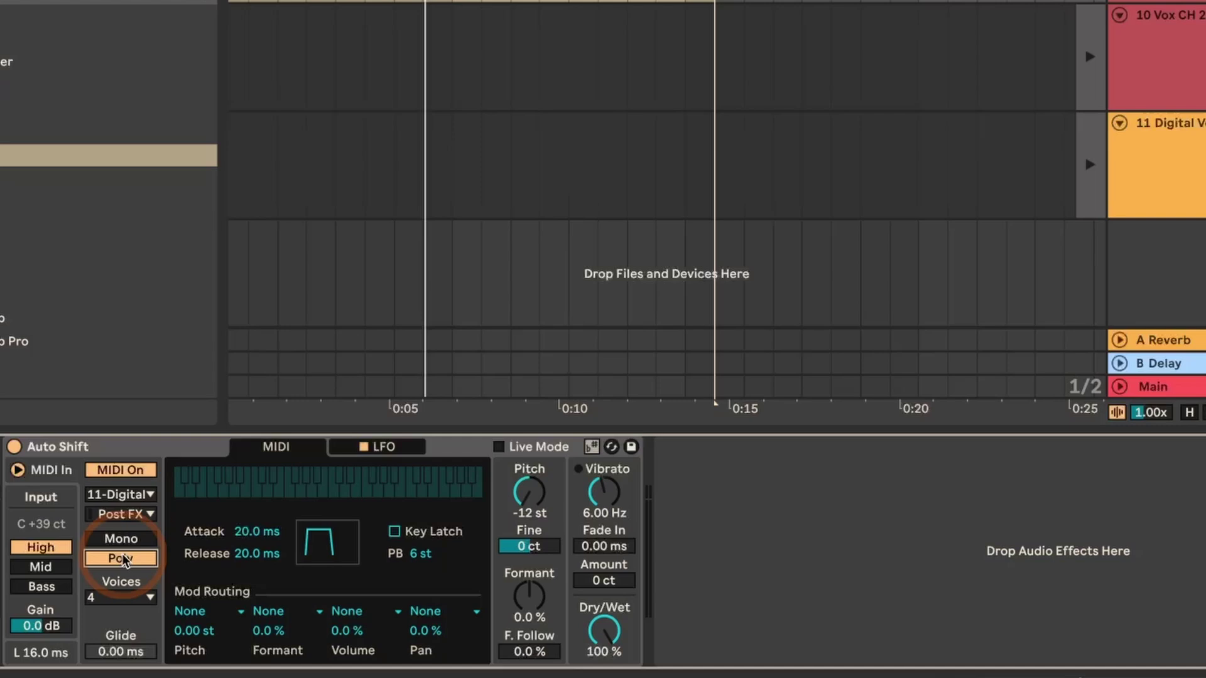
click(126, 599)
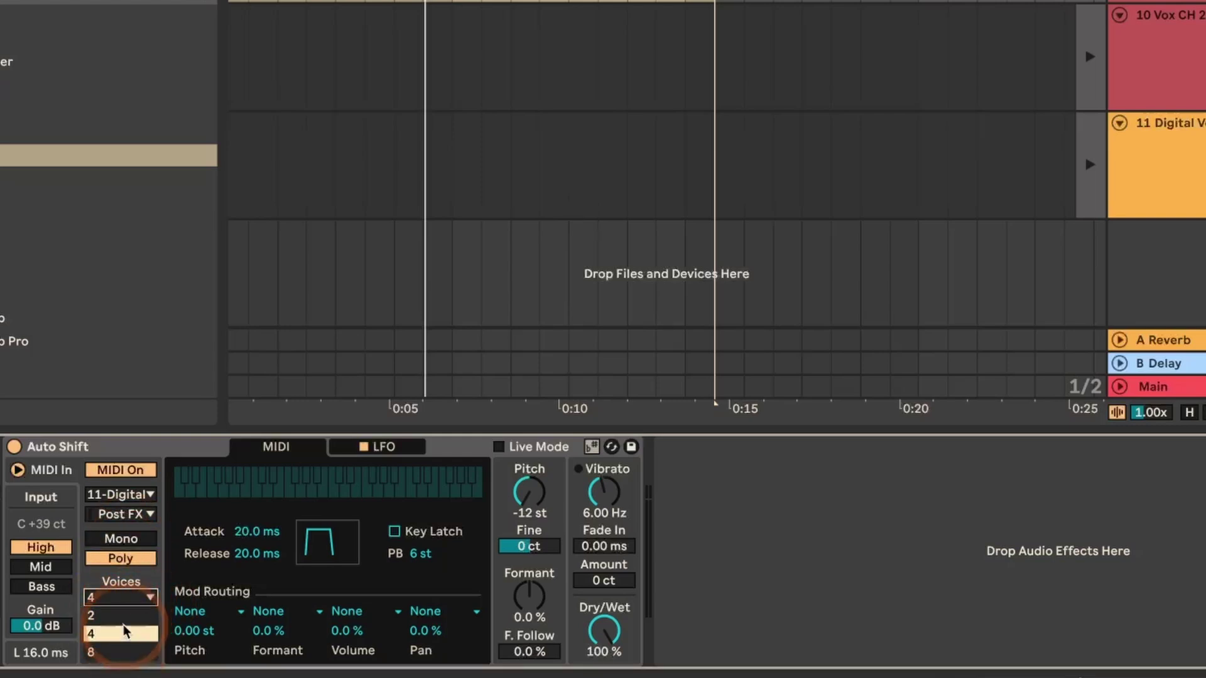
click(121, 630)
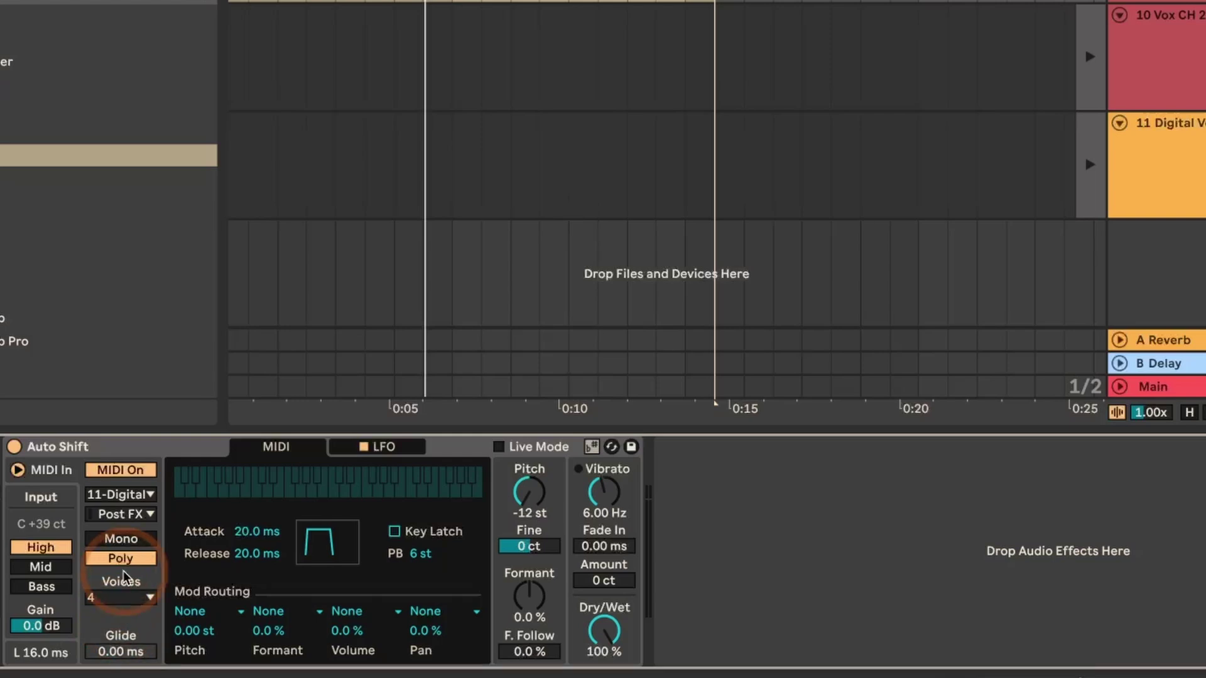
Change the MIDI source to 6-Silver Surge and check its track in Session View before returning to the arrangement
click(128, 494)
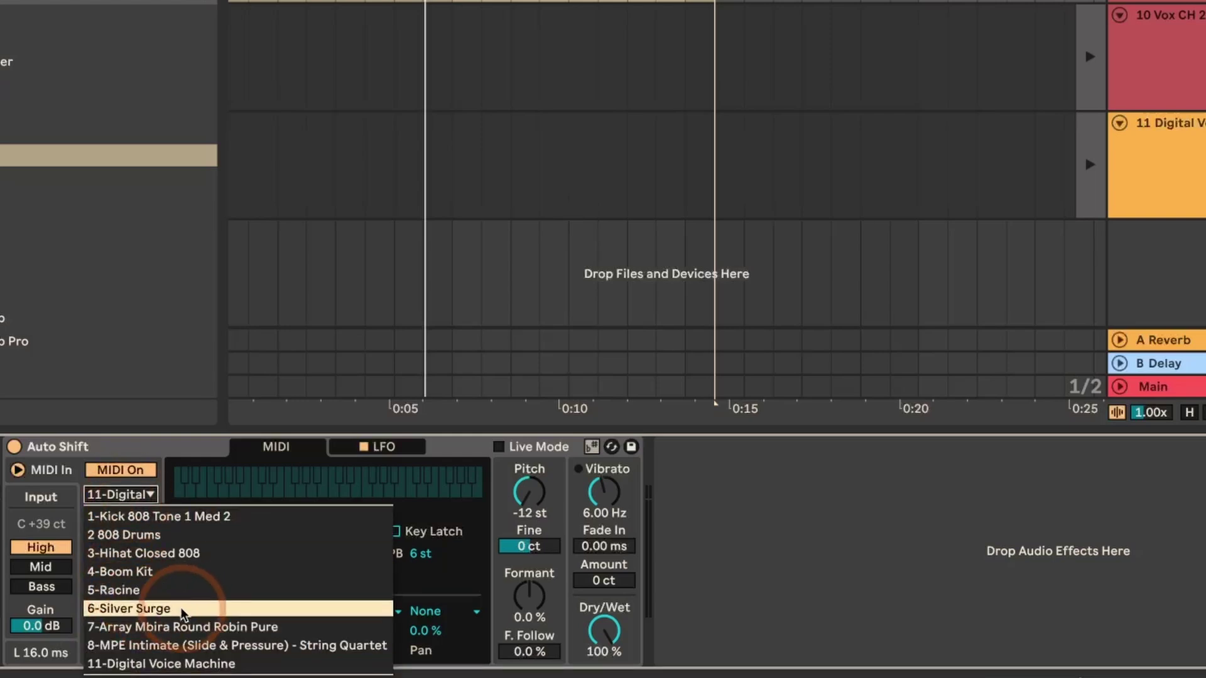
click(145, 609)
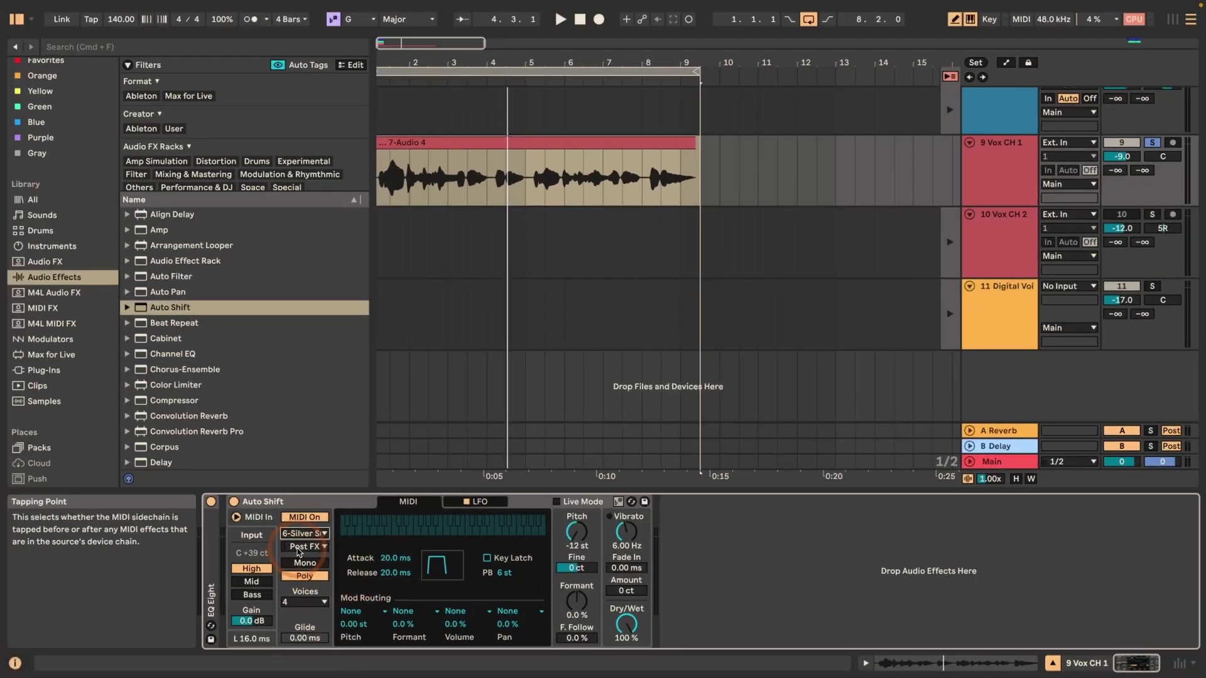
key(Tab)
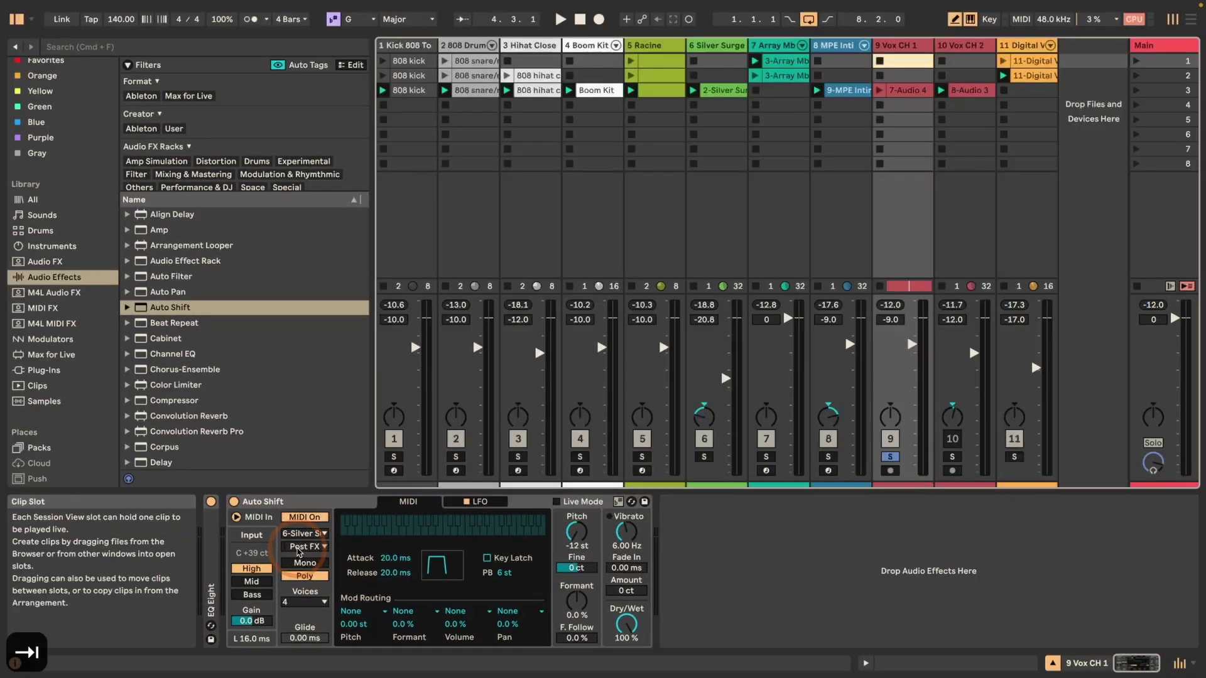
key(Tab)
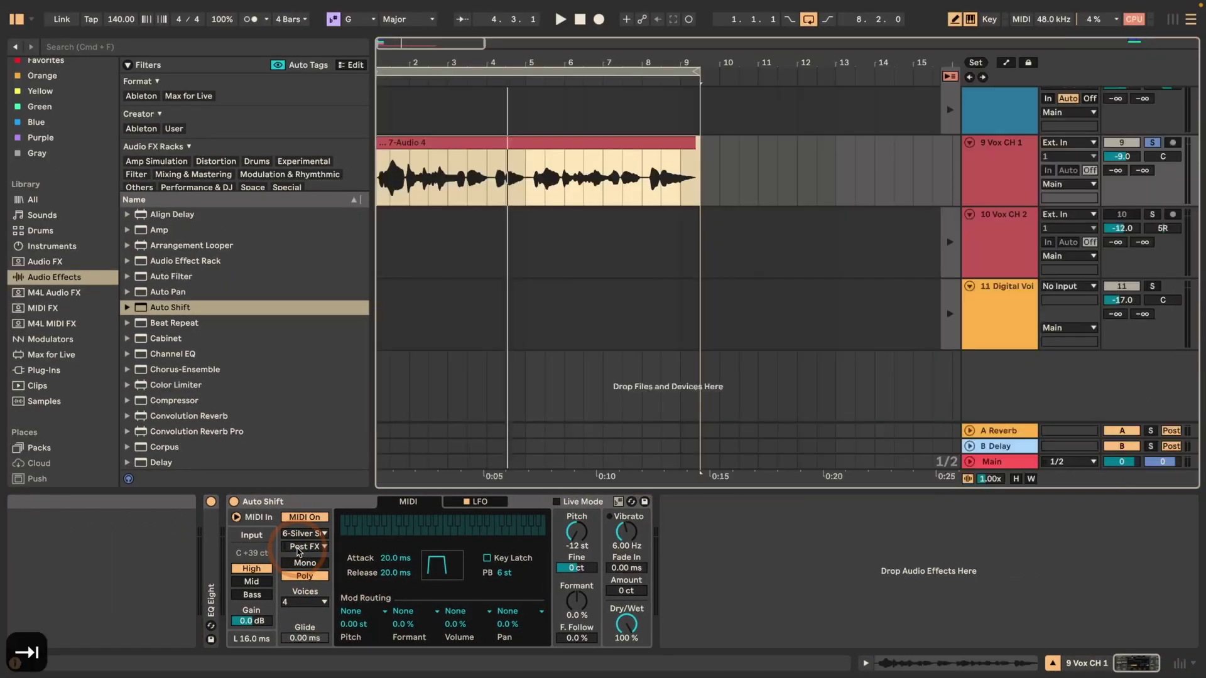
Audition the vocal in Poly mode and raise the MIDI envelope's Attack to 1.00 s
click(311, 576)
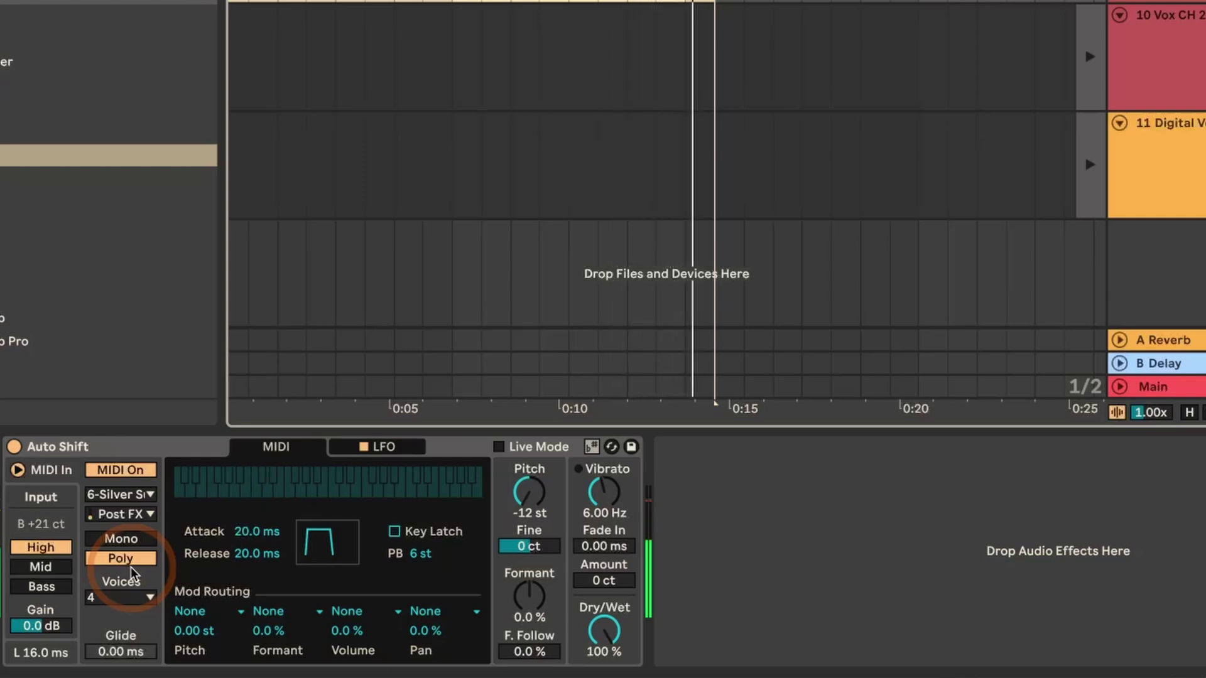
drag(247, 532, 246, 481)
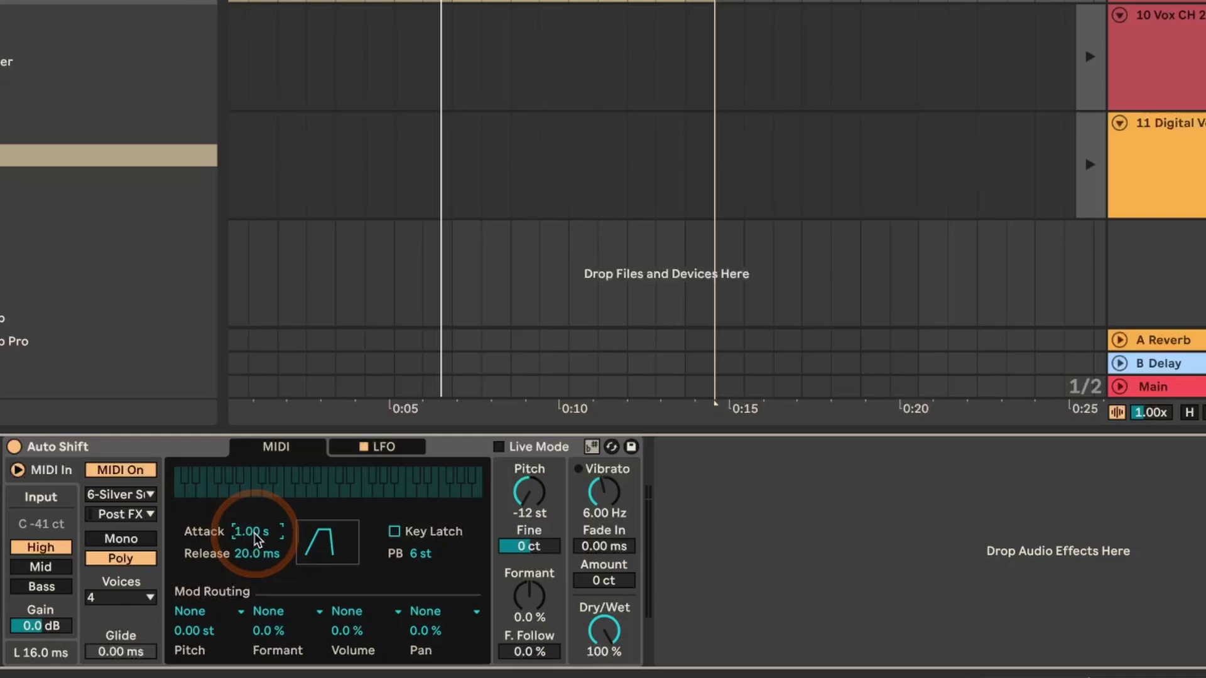
Reset the MIDI envelope's Attack to its default of 20.0 ms
double_click(255, 537)
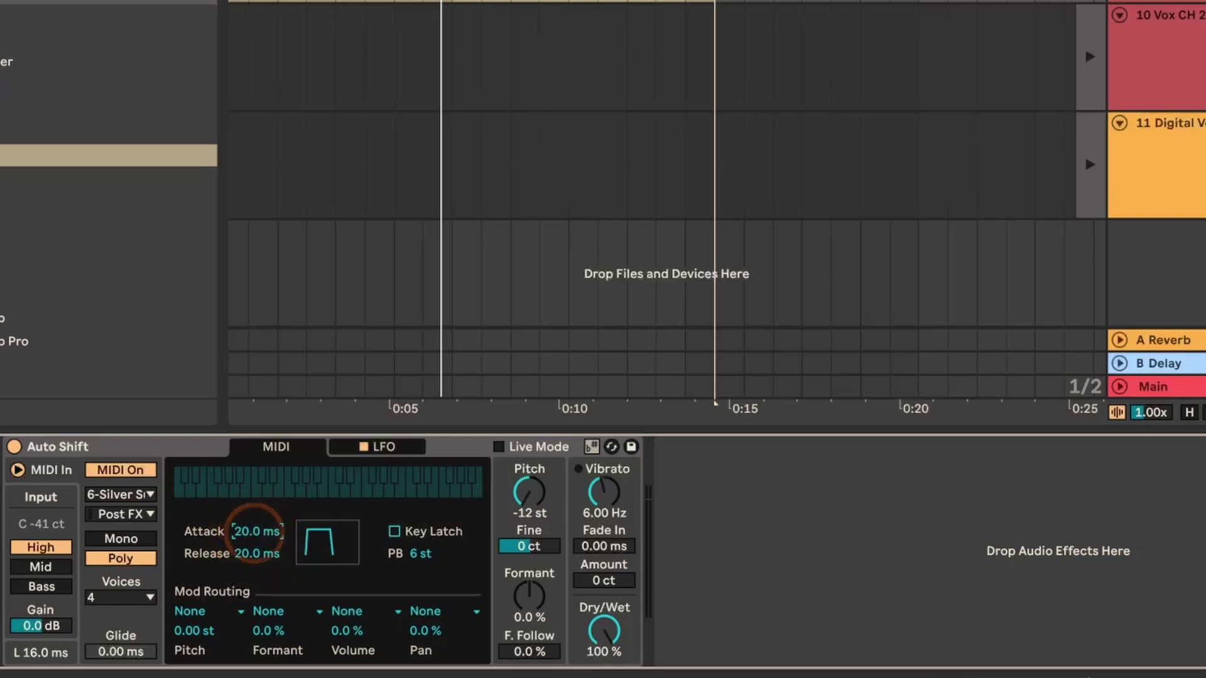
double_click(255, 537)
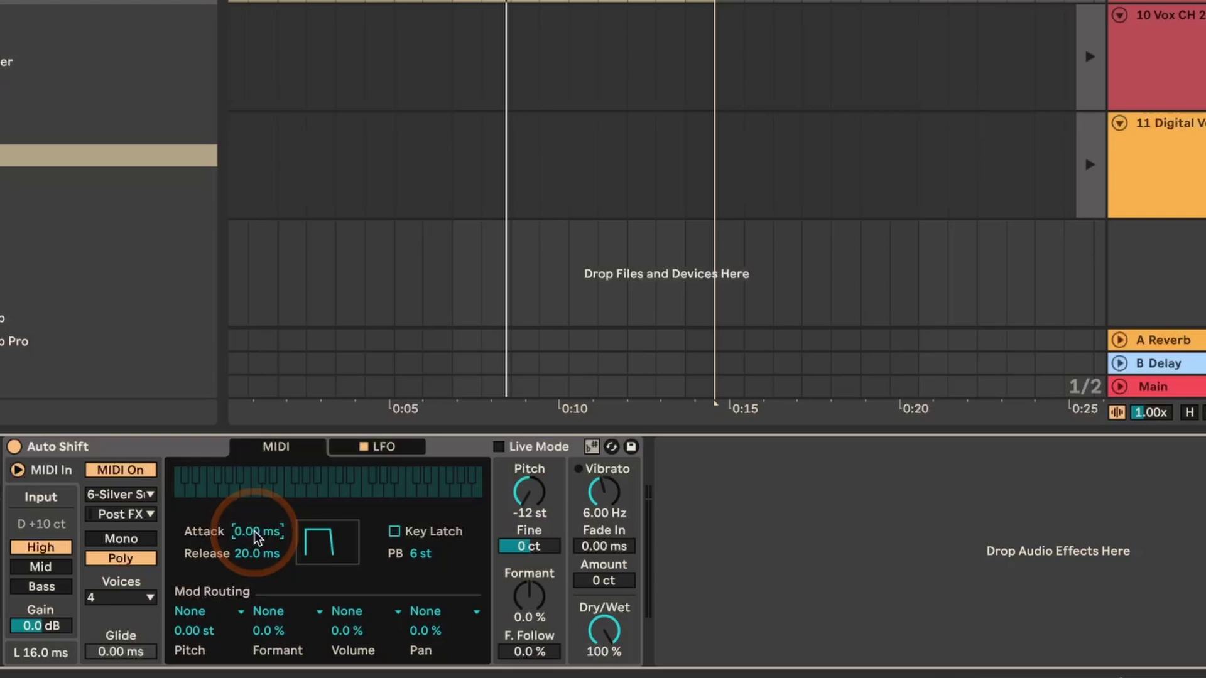
Audition the vocal with the MIDI envelope's Release at 5.00 s, and reset the Release to 20.0 ms
mouse_move(255, 538)
mouse_down()
mouse_move(253, 570)
mouse_move(255, 553)
mouse_up()
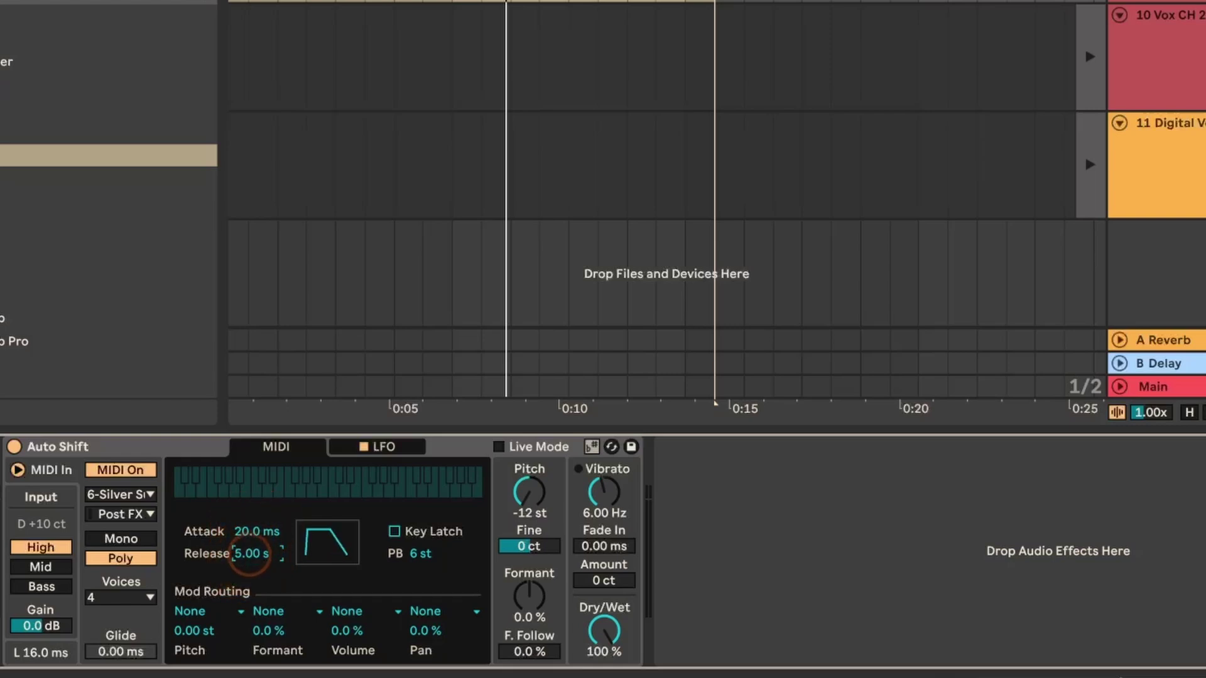
key(space)
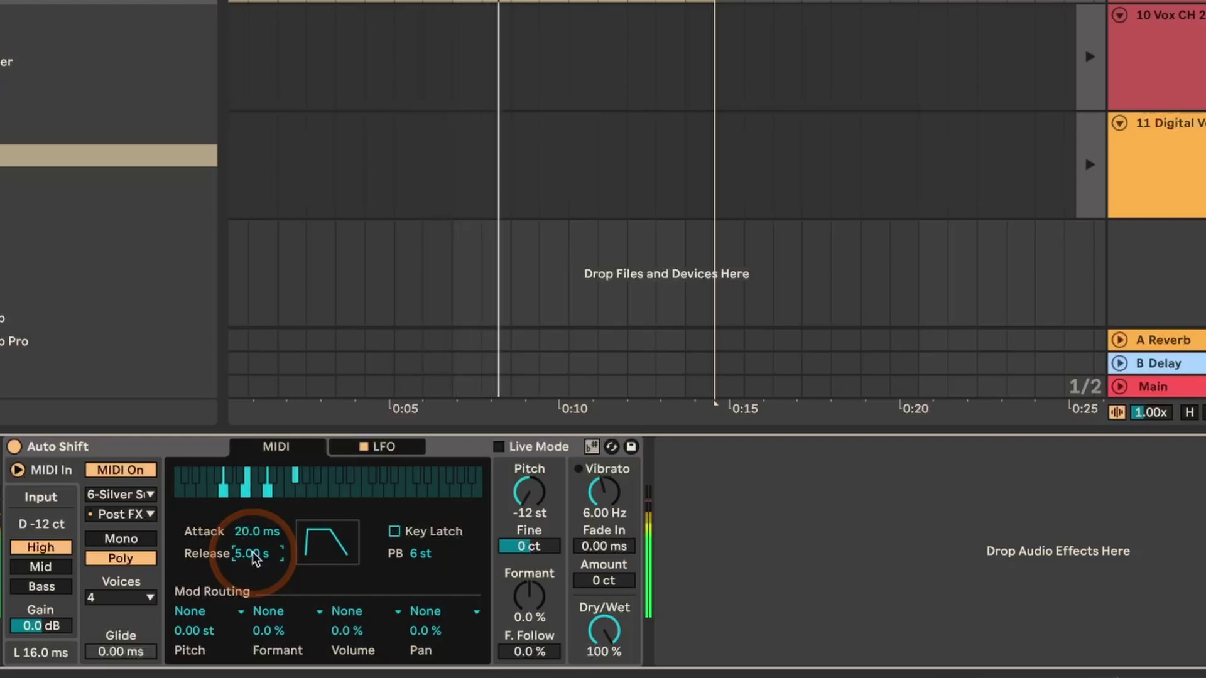
double_click(254, 554)
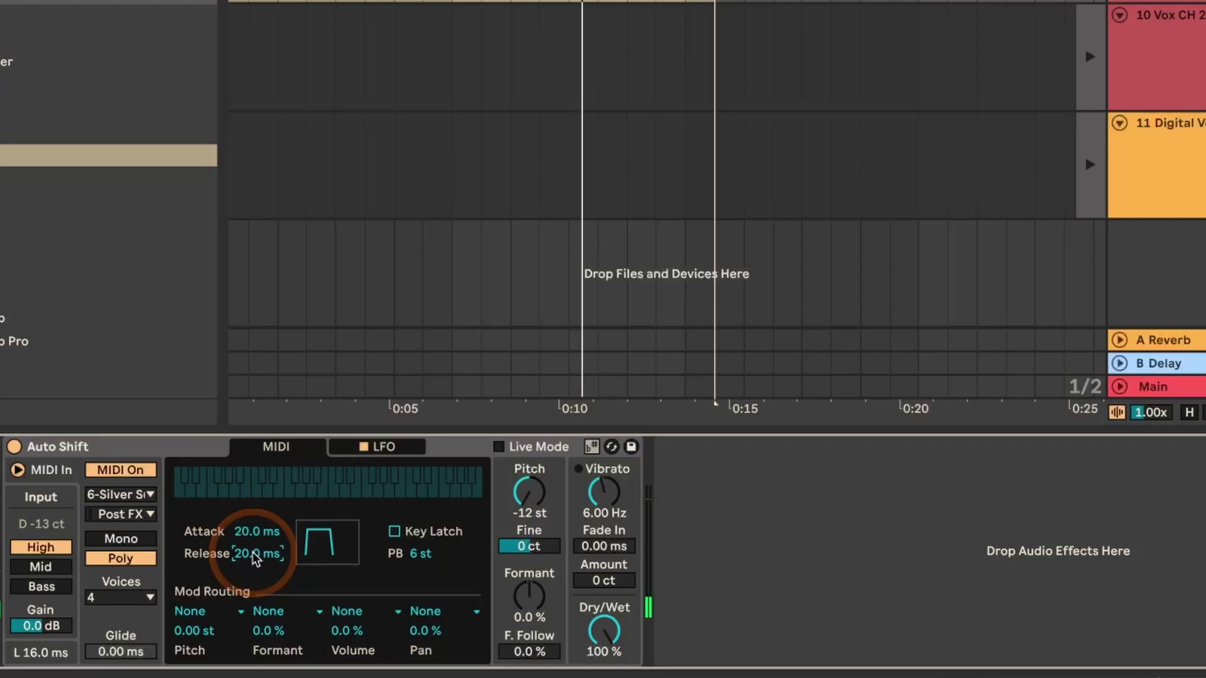
Audition the Poly harmony with 2 voices and set the voice count back to 4
click(121, 597)
click(130, 622)
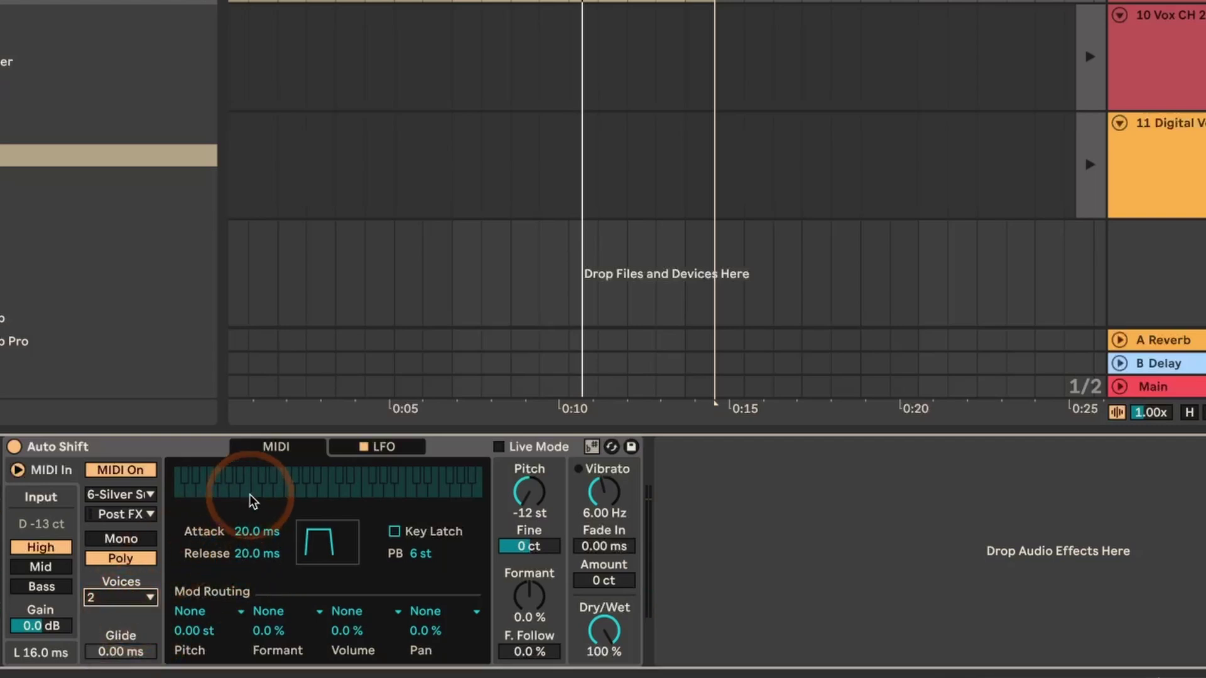
click(268, 488)
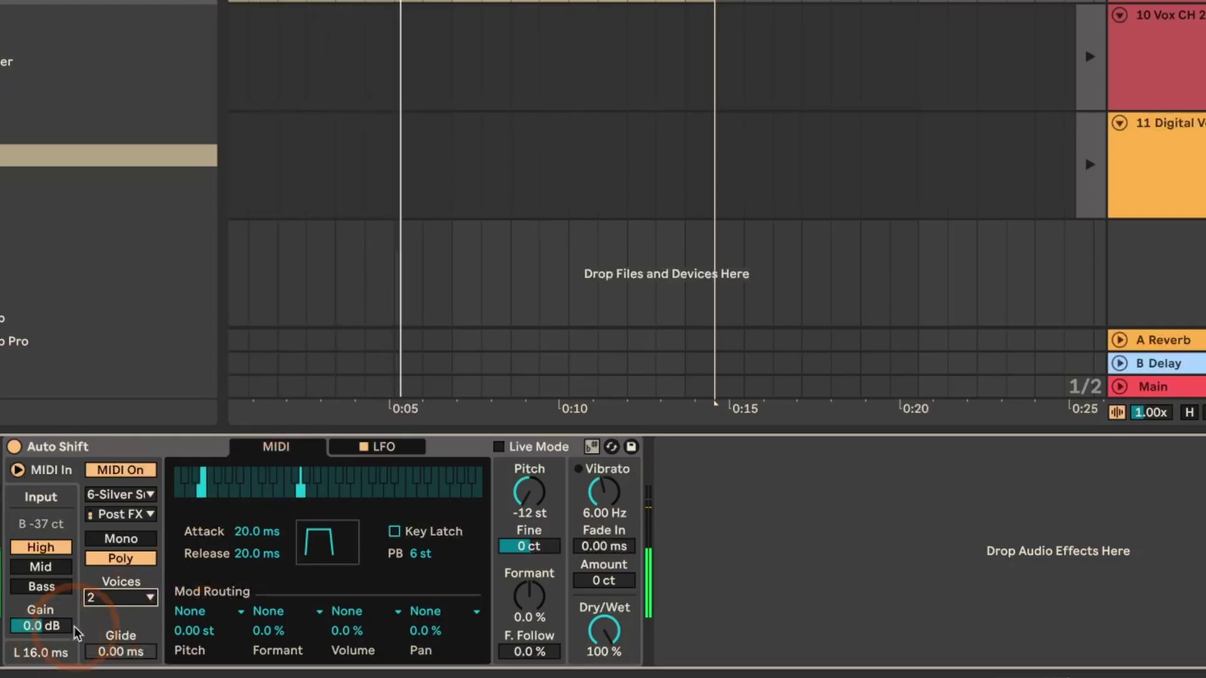
drag(121, 597, 110, 635)
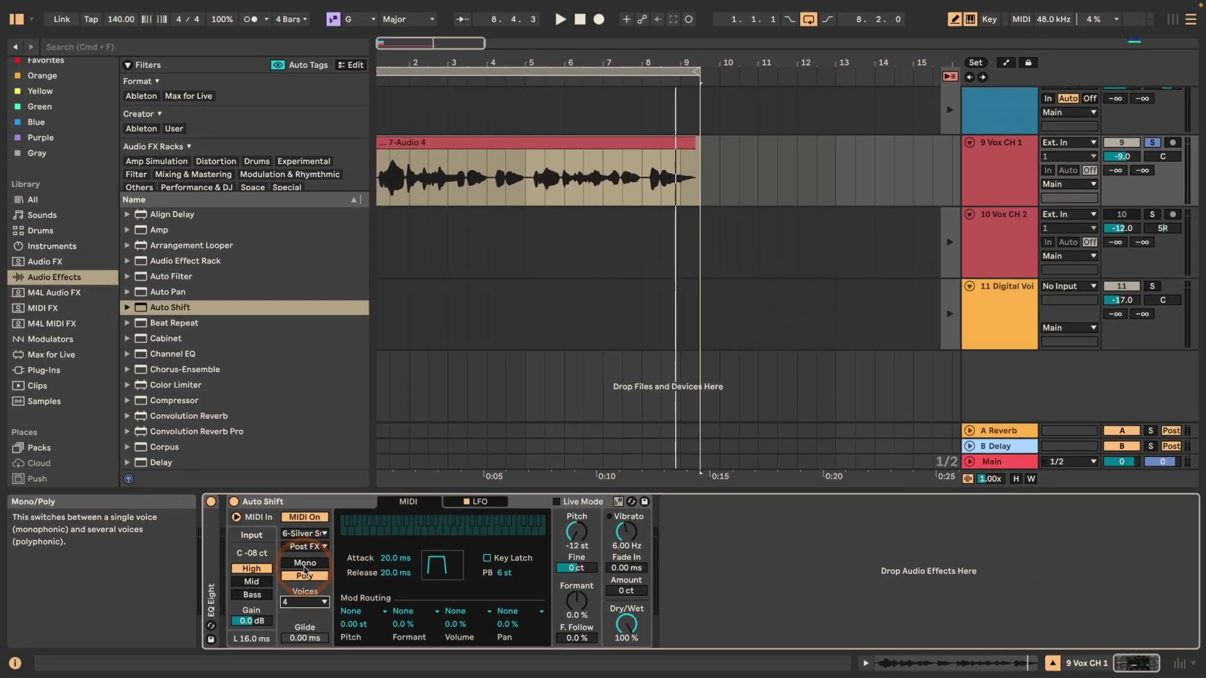
Look over the Silver Surge track in Session View and return to the arrangement
key(Tab)
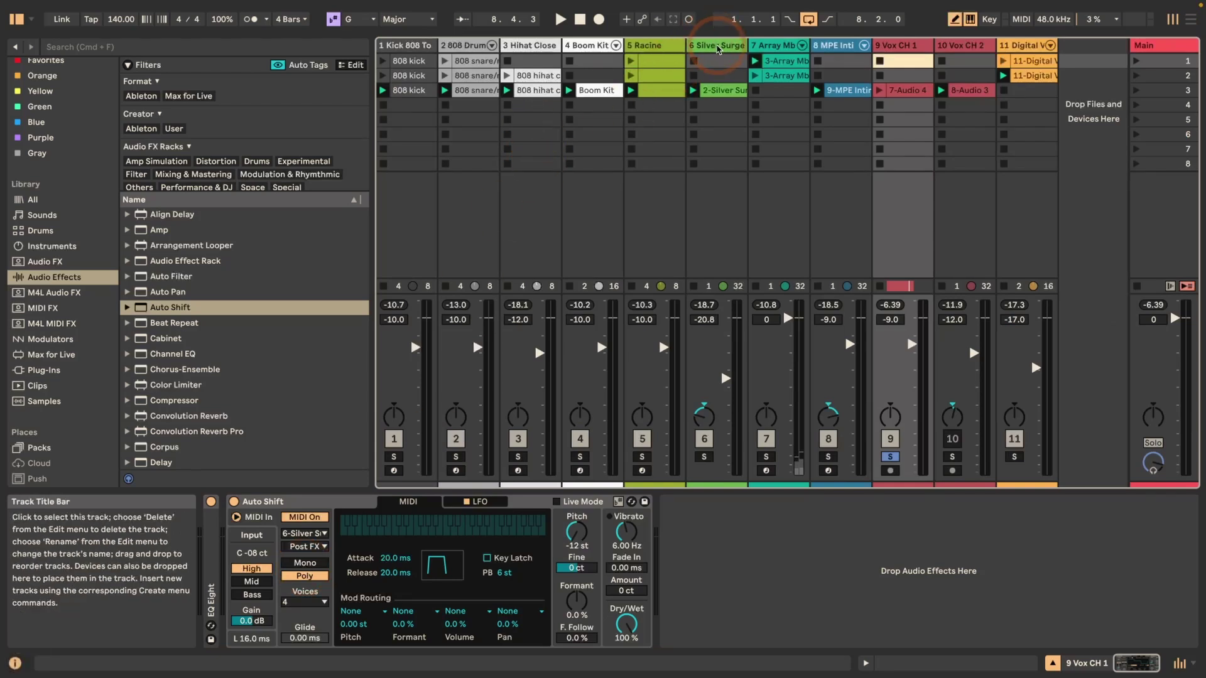
click(715, 234)
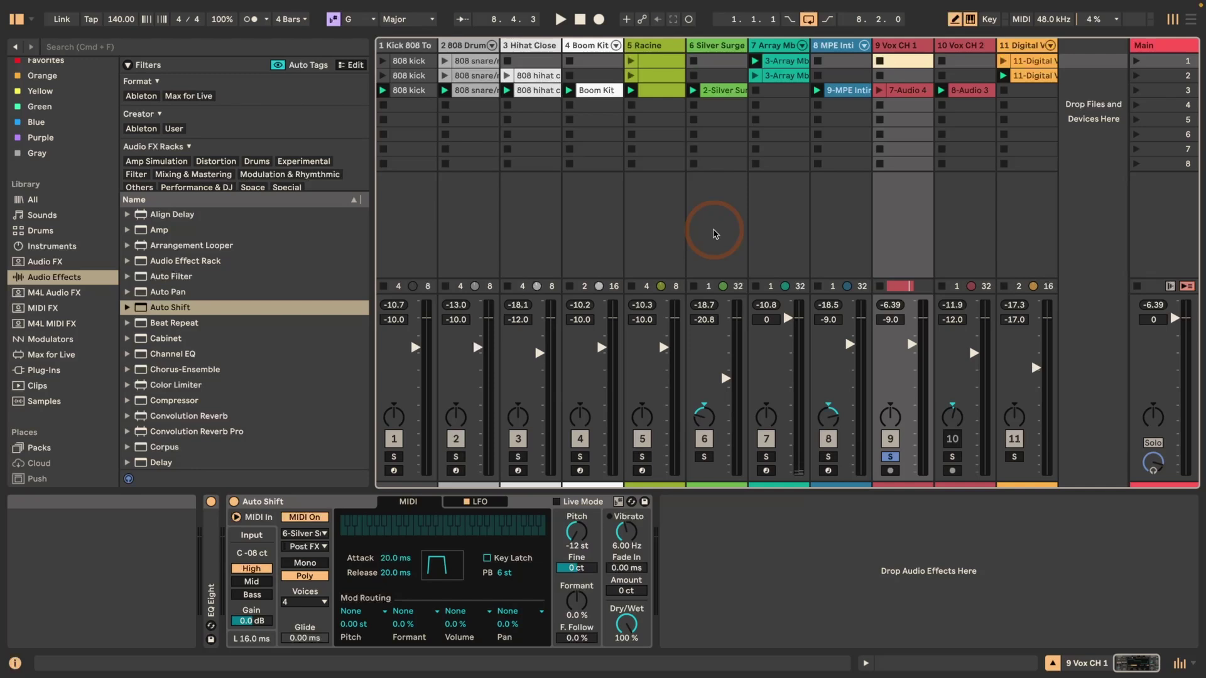
key(Tab)
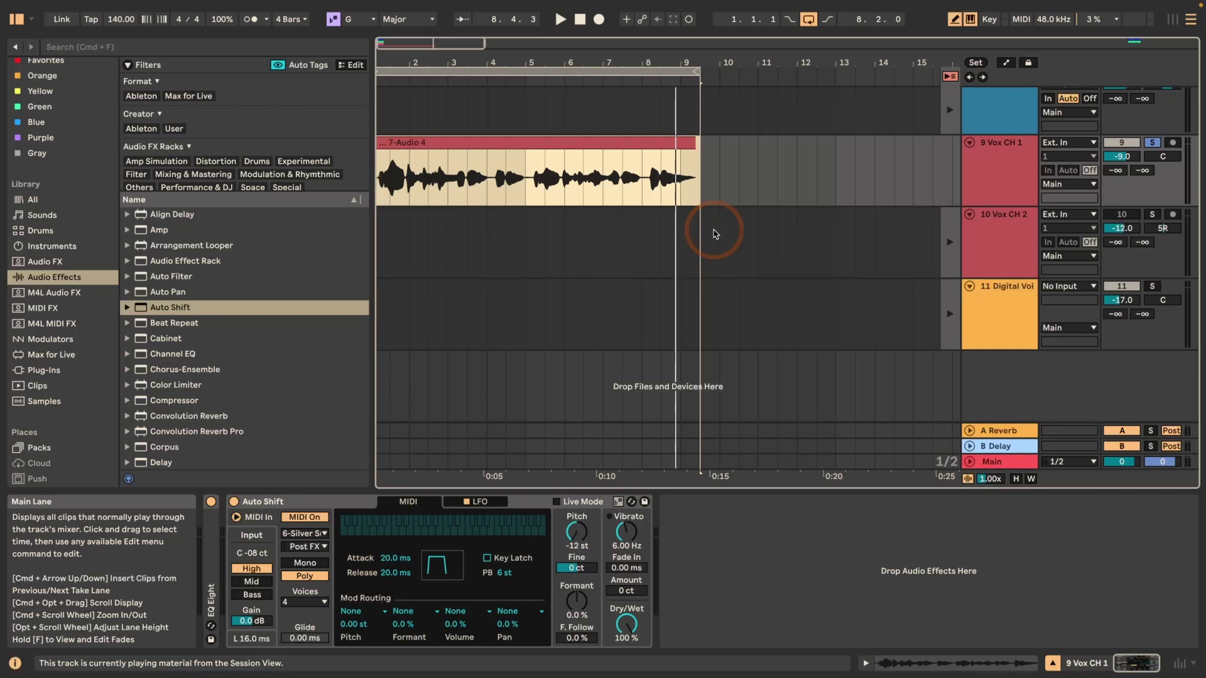
Enable Live Mode in Auto Shift
click(556, 504)
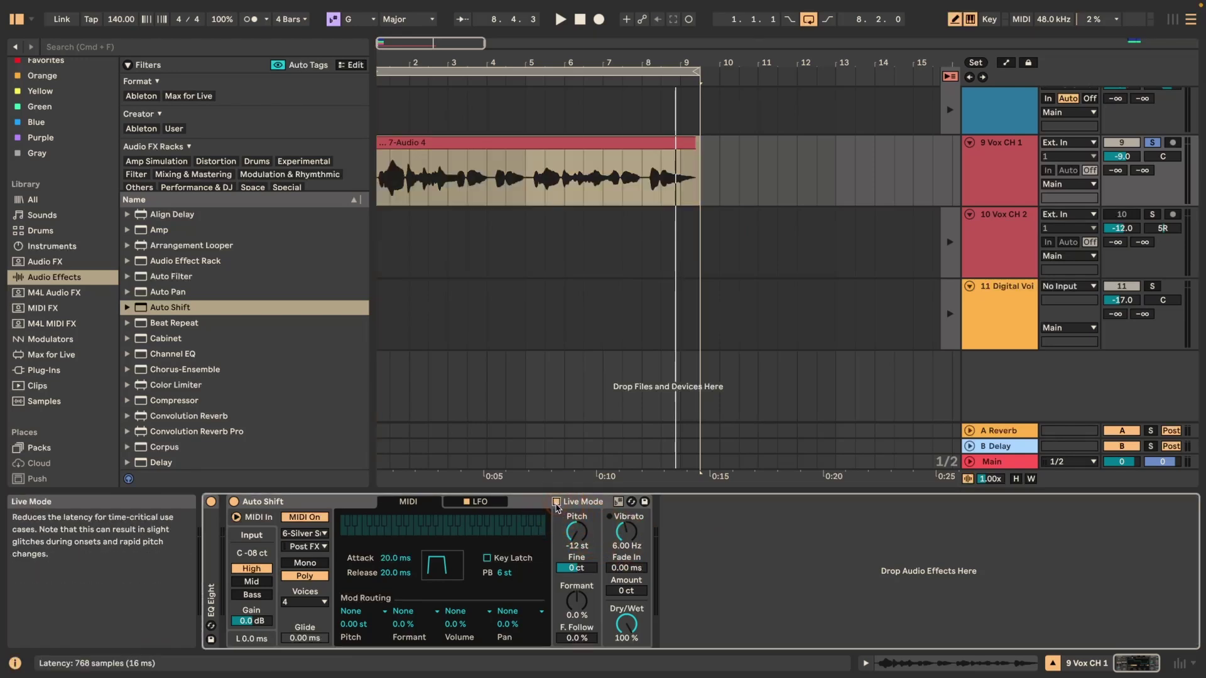